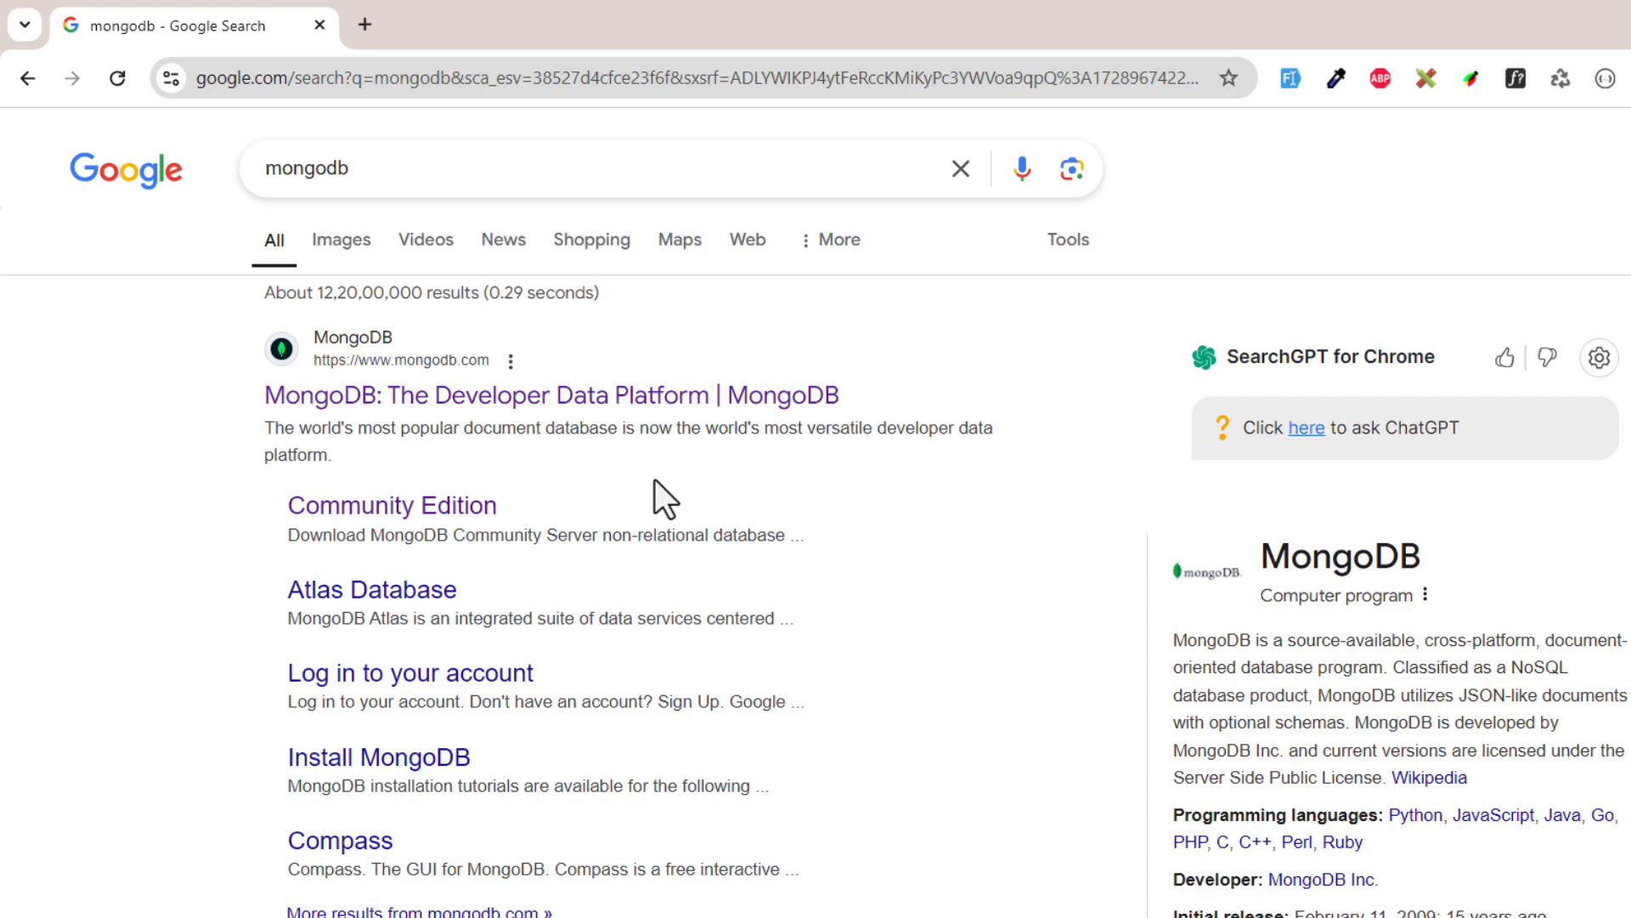
Open the official MongoDB website from the search results and look over its home page.
click(541, 398)
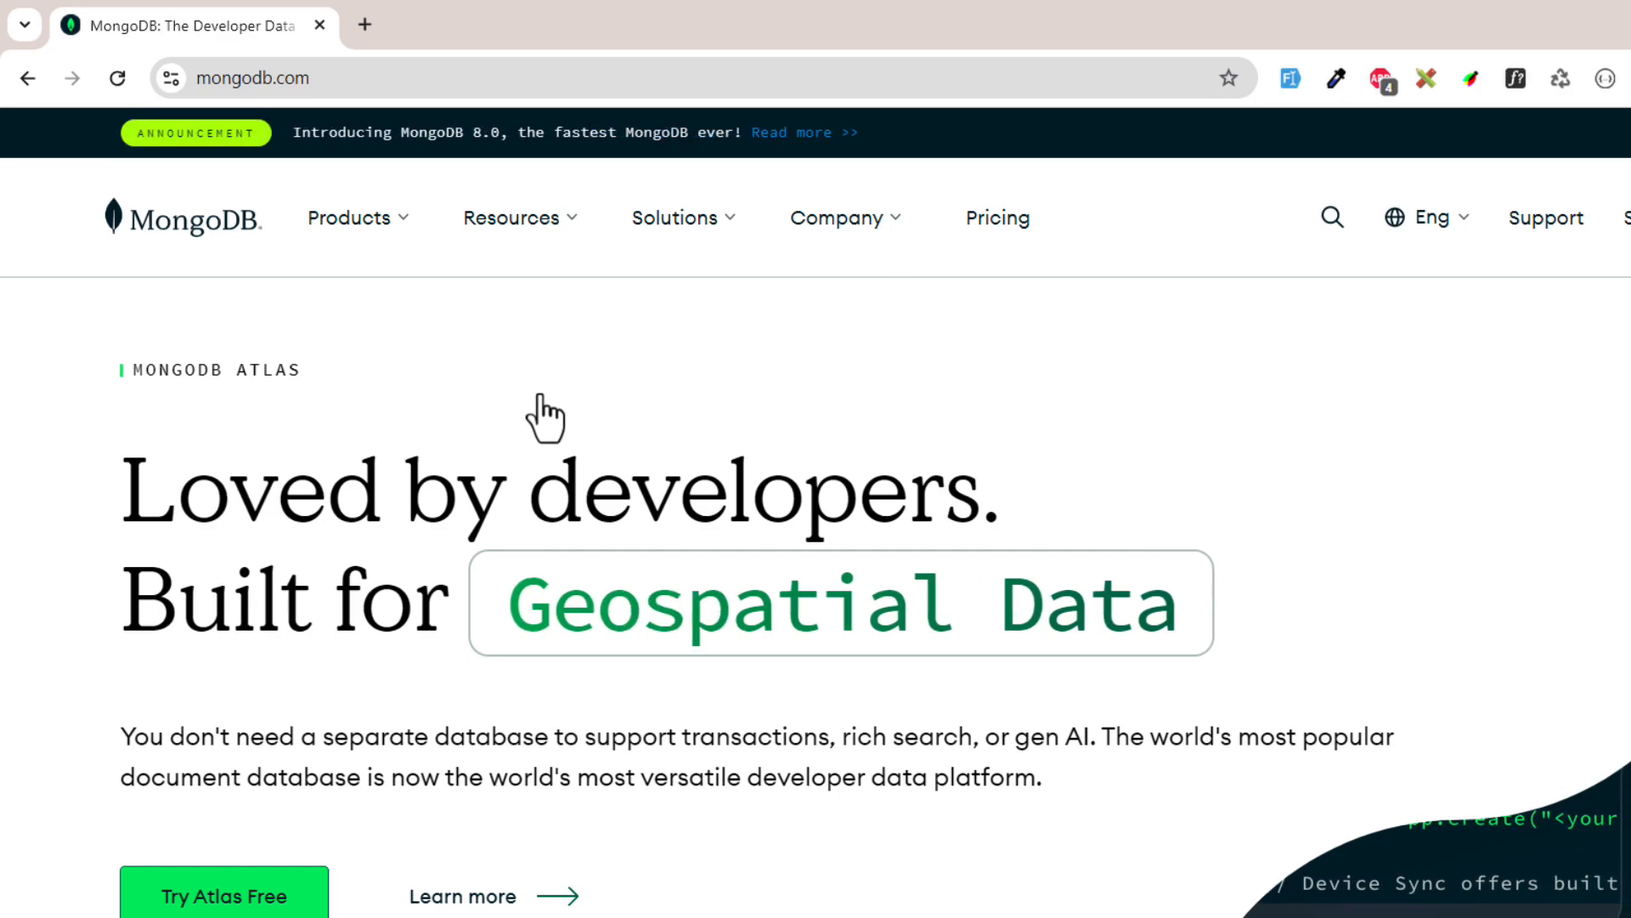
scroll(171, 455, down, 6)
scroll(258, 554, up, 4)
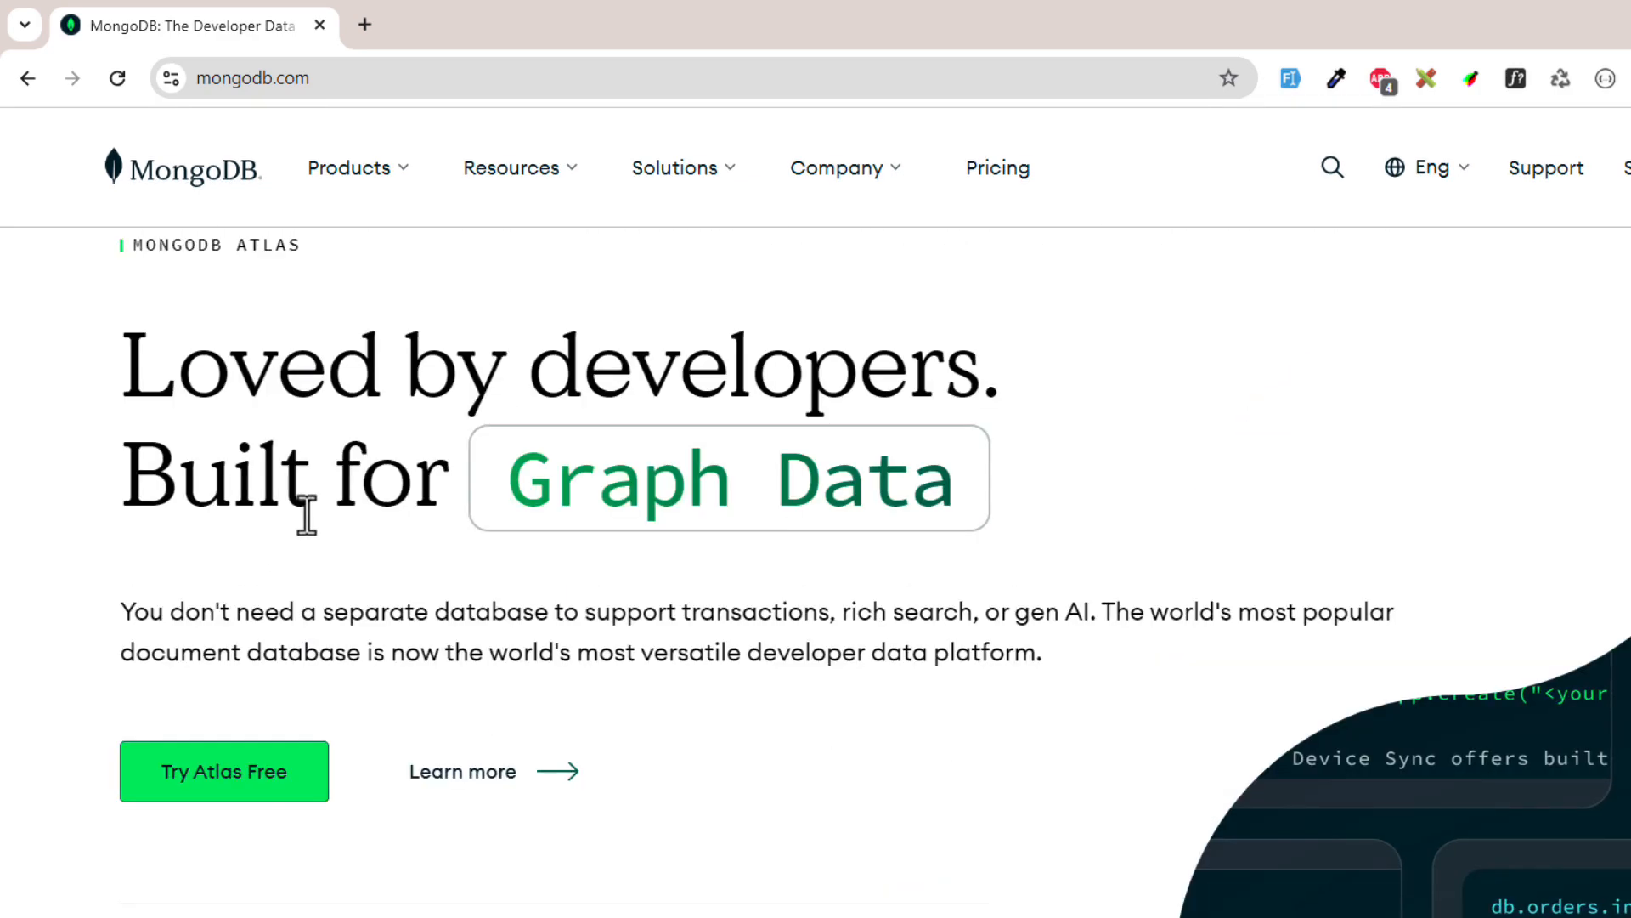
scroll(315, 442, up, 2)
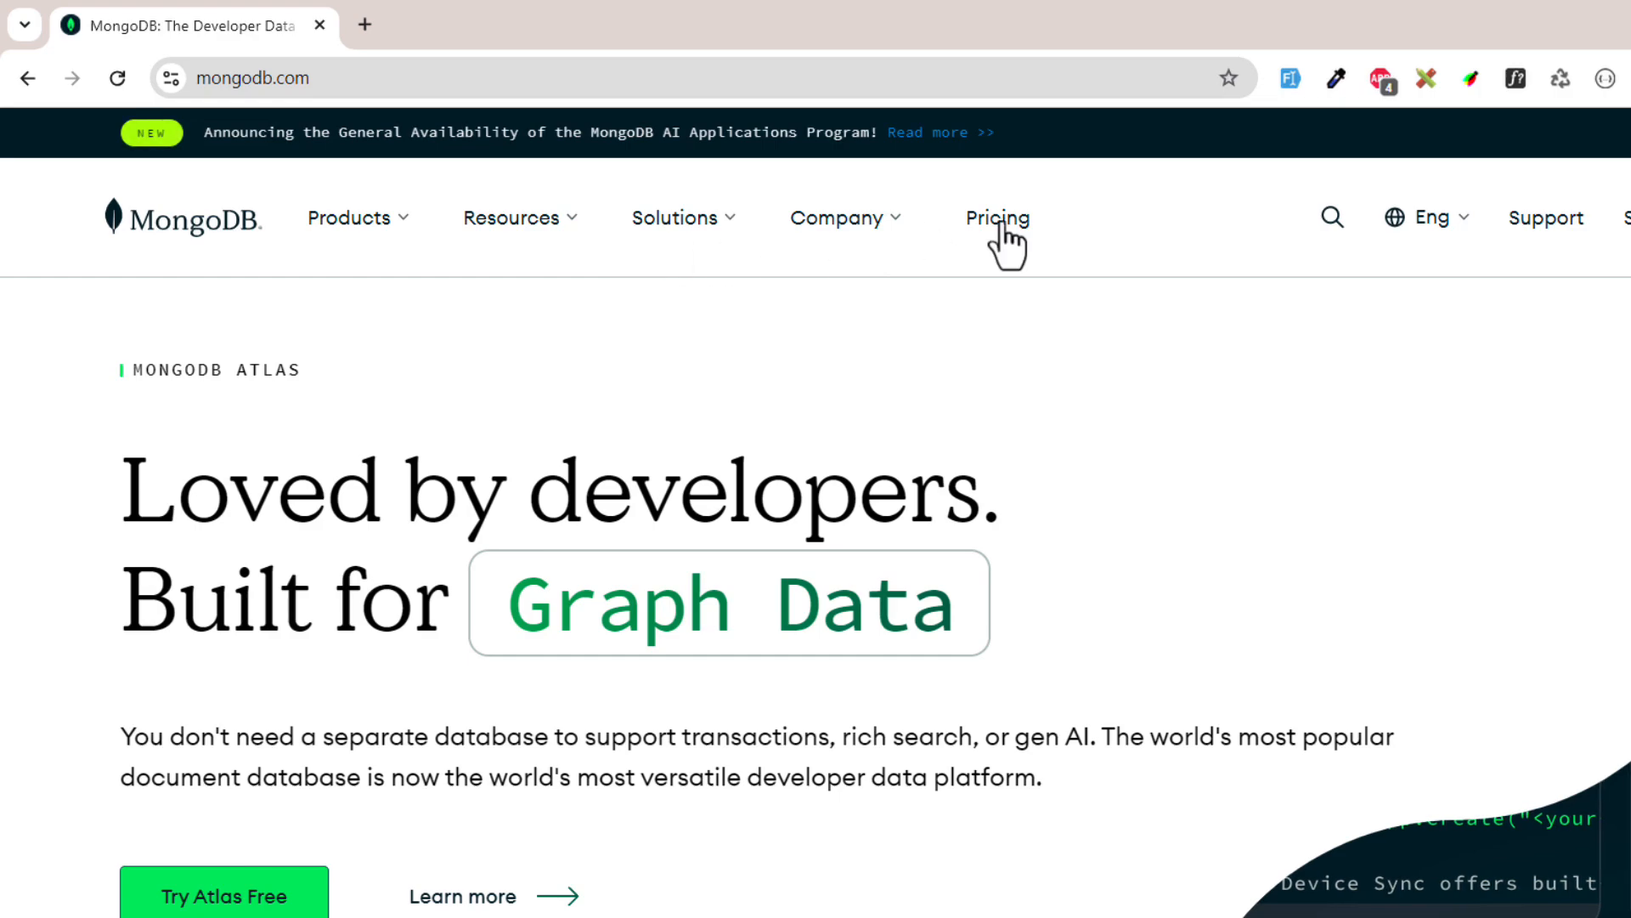
Open the MongoDB Community Edition product page and go to the Community Server download page.
click(372, 230)
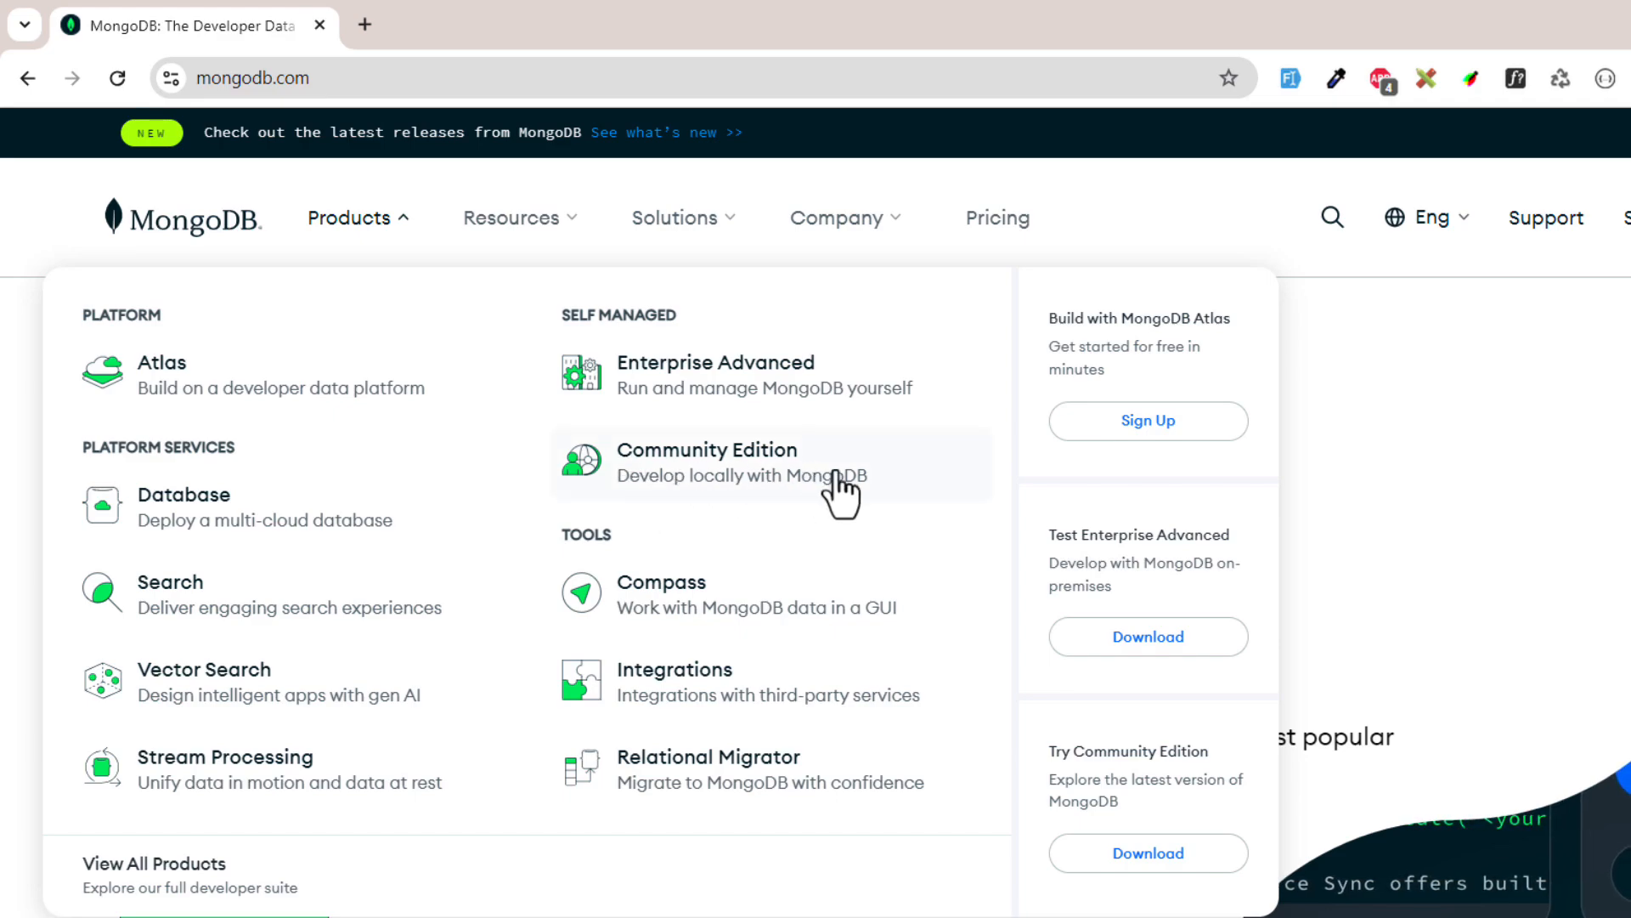
click(880, 477)
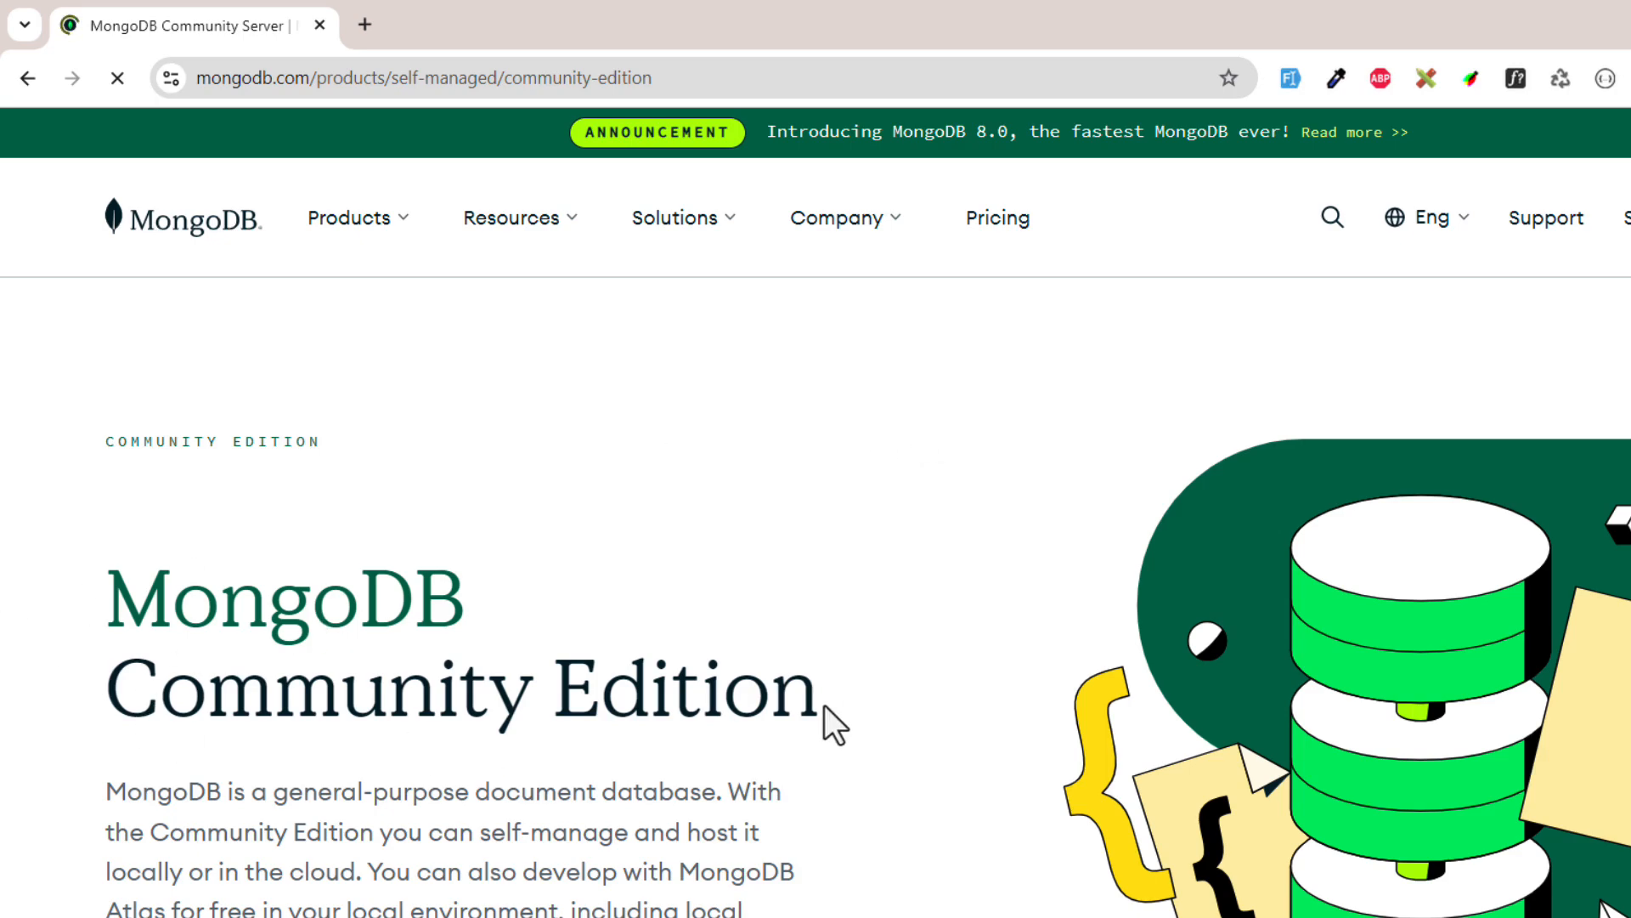
scroll(824, 702, down, 6)
scroll(843, 496, up, 1)
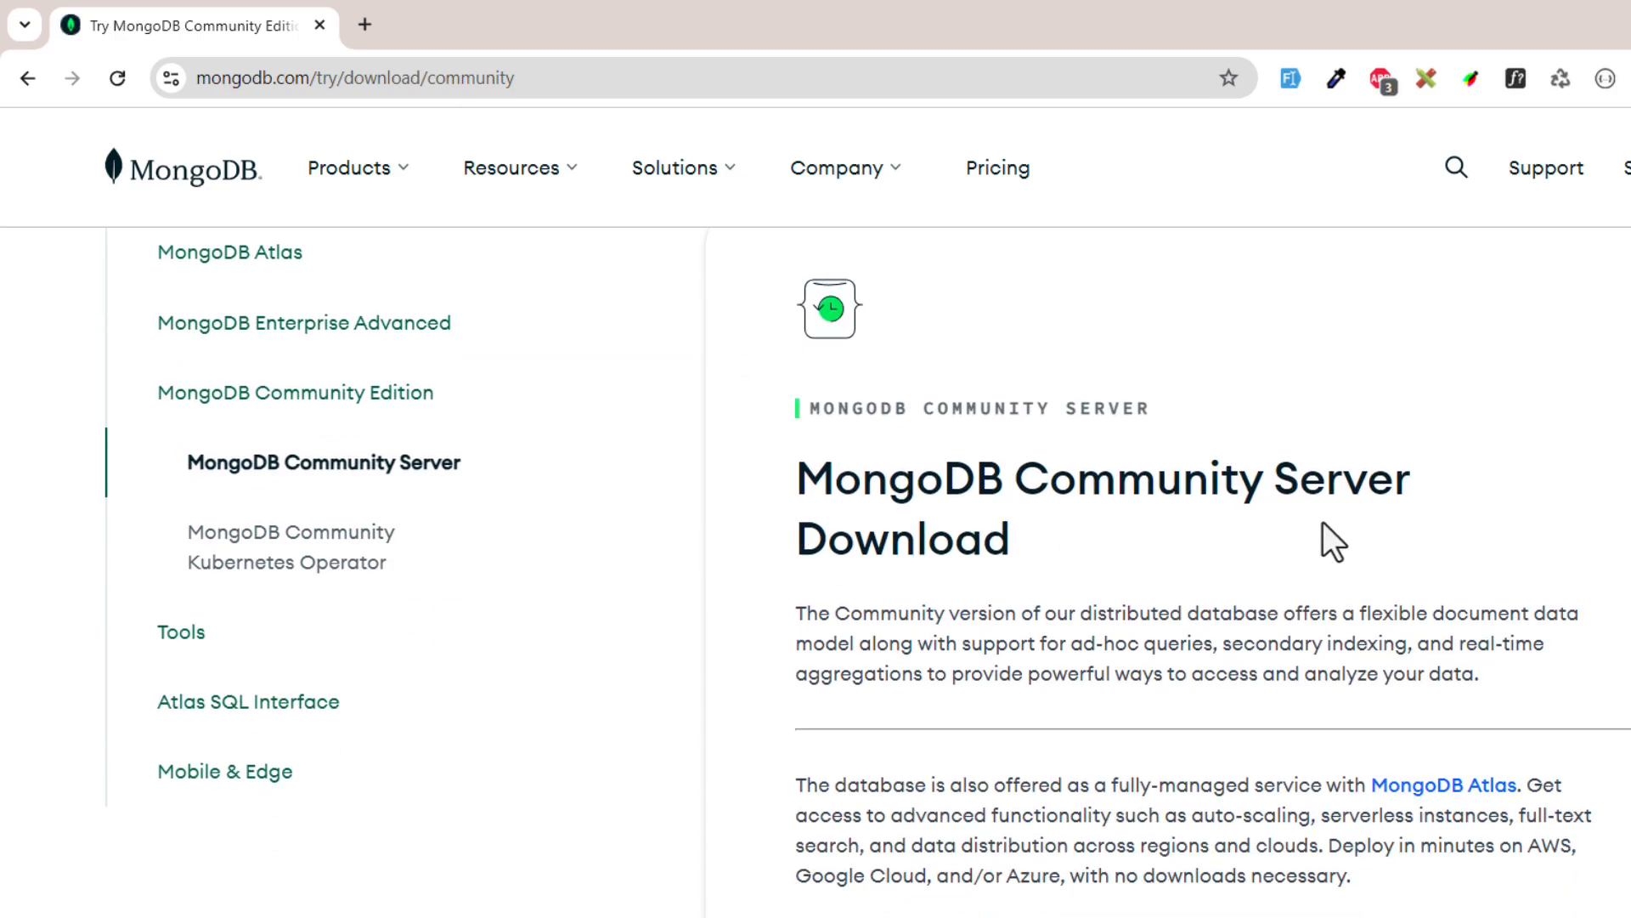
Review the Community Server download's terminal commands and its version and package choices, keeping 8.0.1 (current), Windows x64 and msi.
scroll(1048, 568, down, 5)
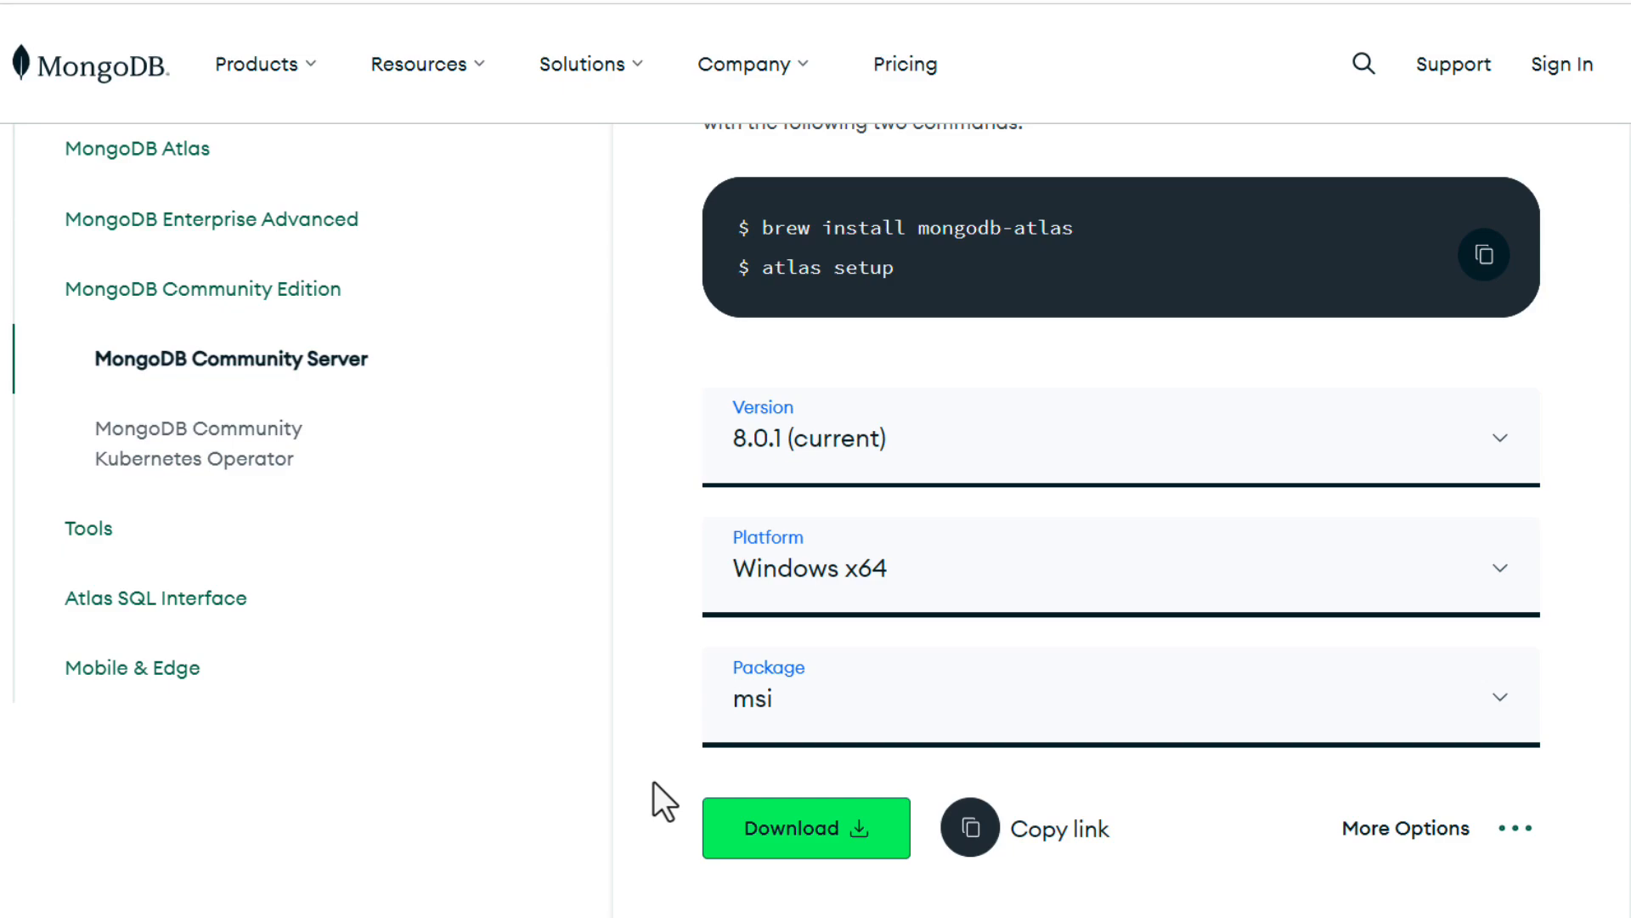
scroll(743, 222, up, 2)
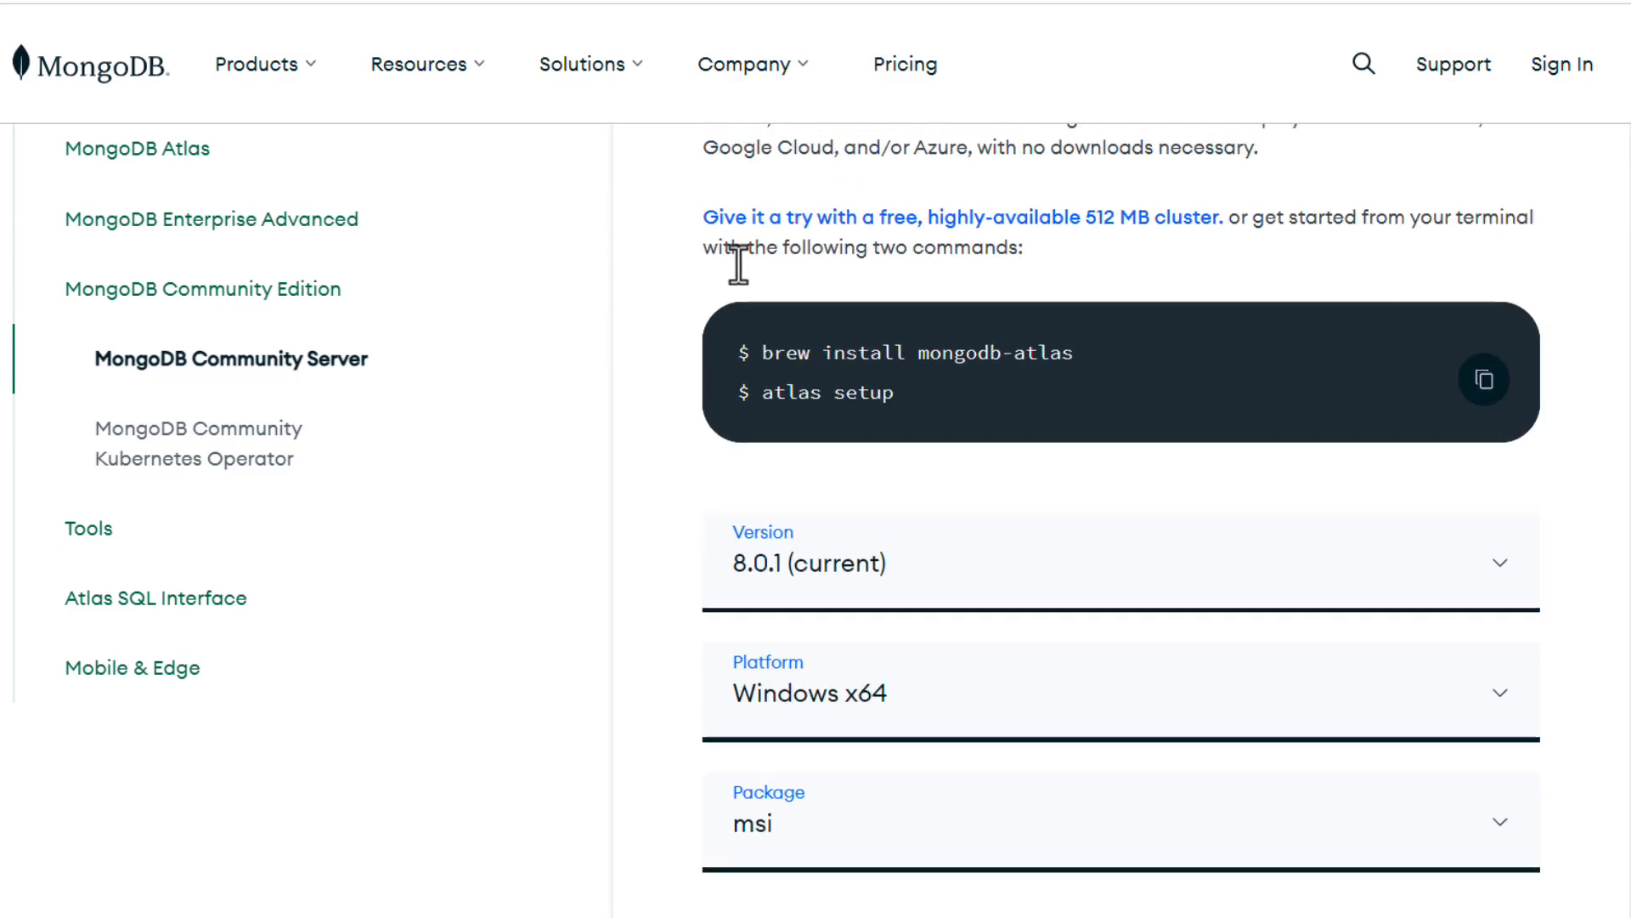
drag(762, 352, 1099, 360)
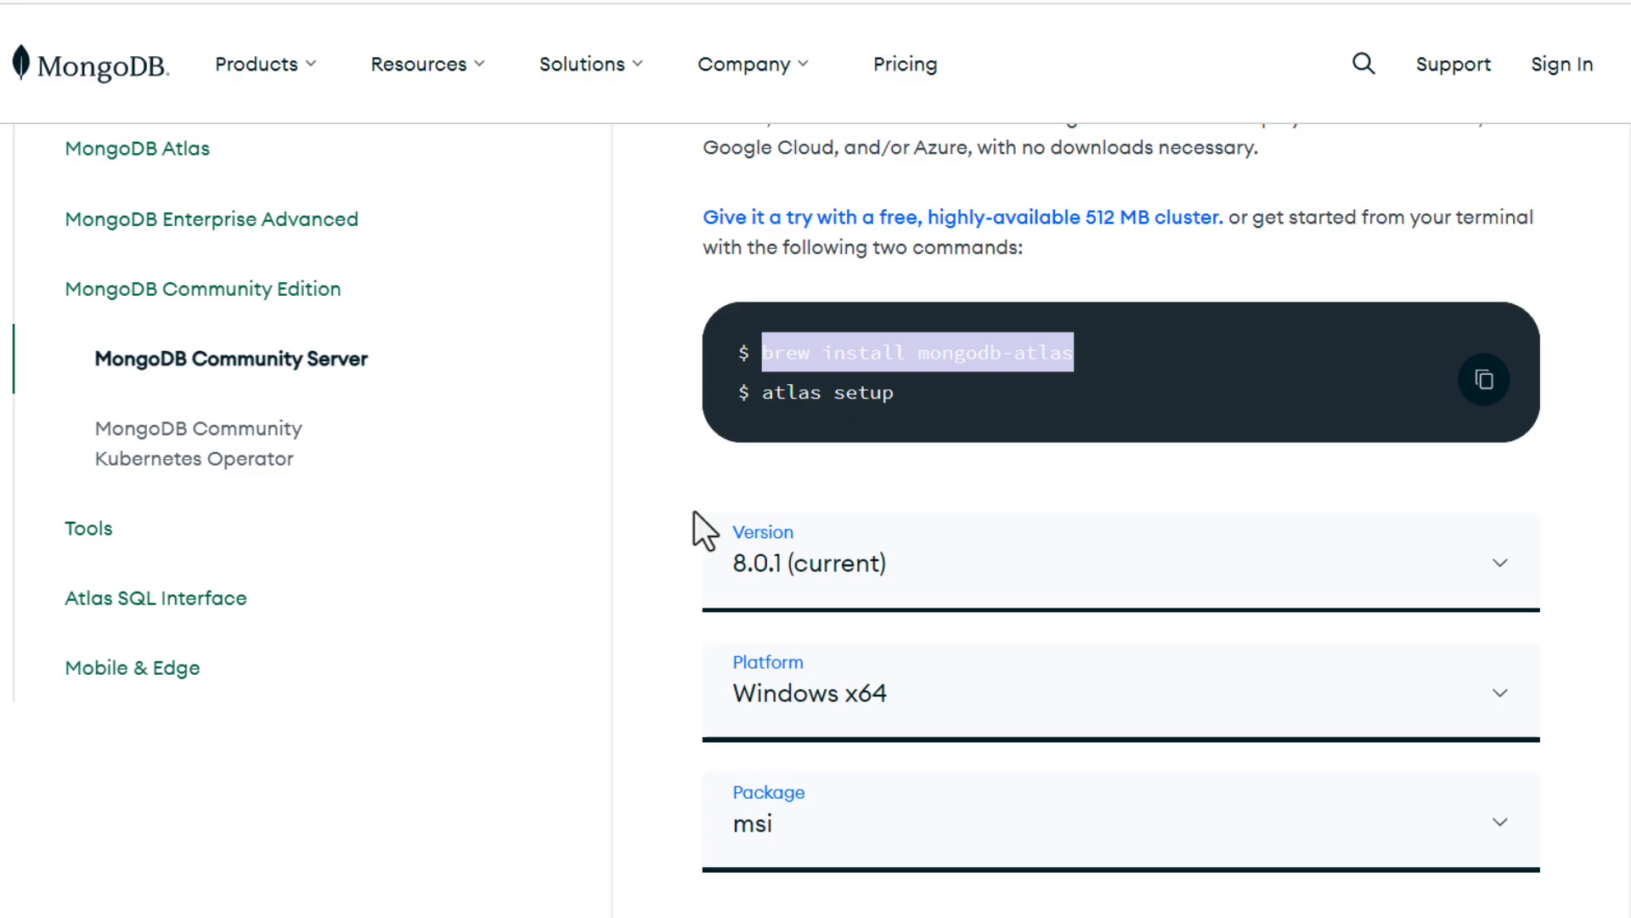
scroll(684, 508, down, 1)
scroll(671, 503, down, 4)
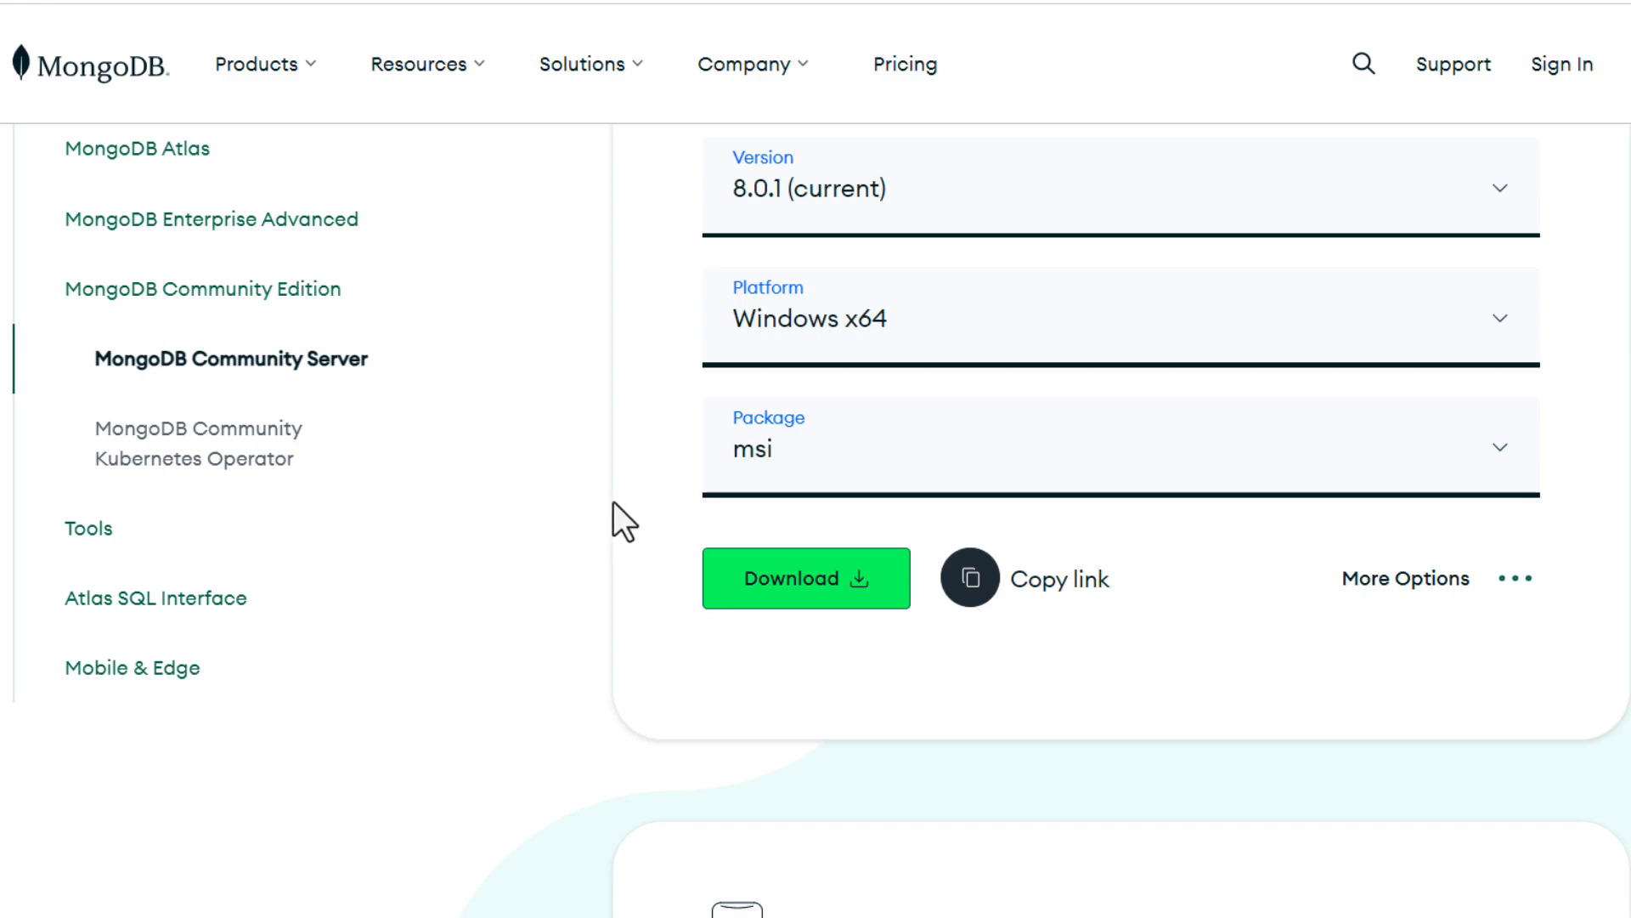
scroll(629, 400, up, 1)
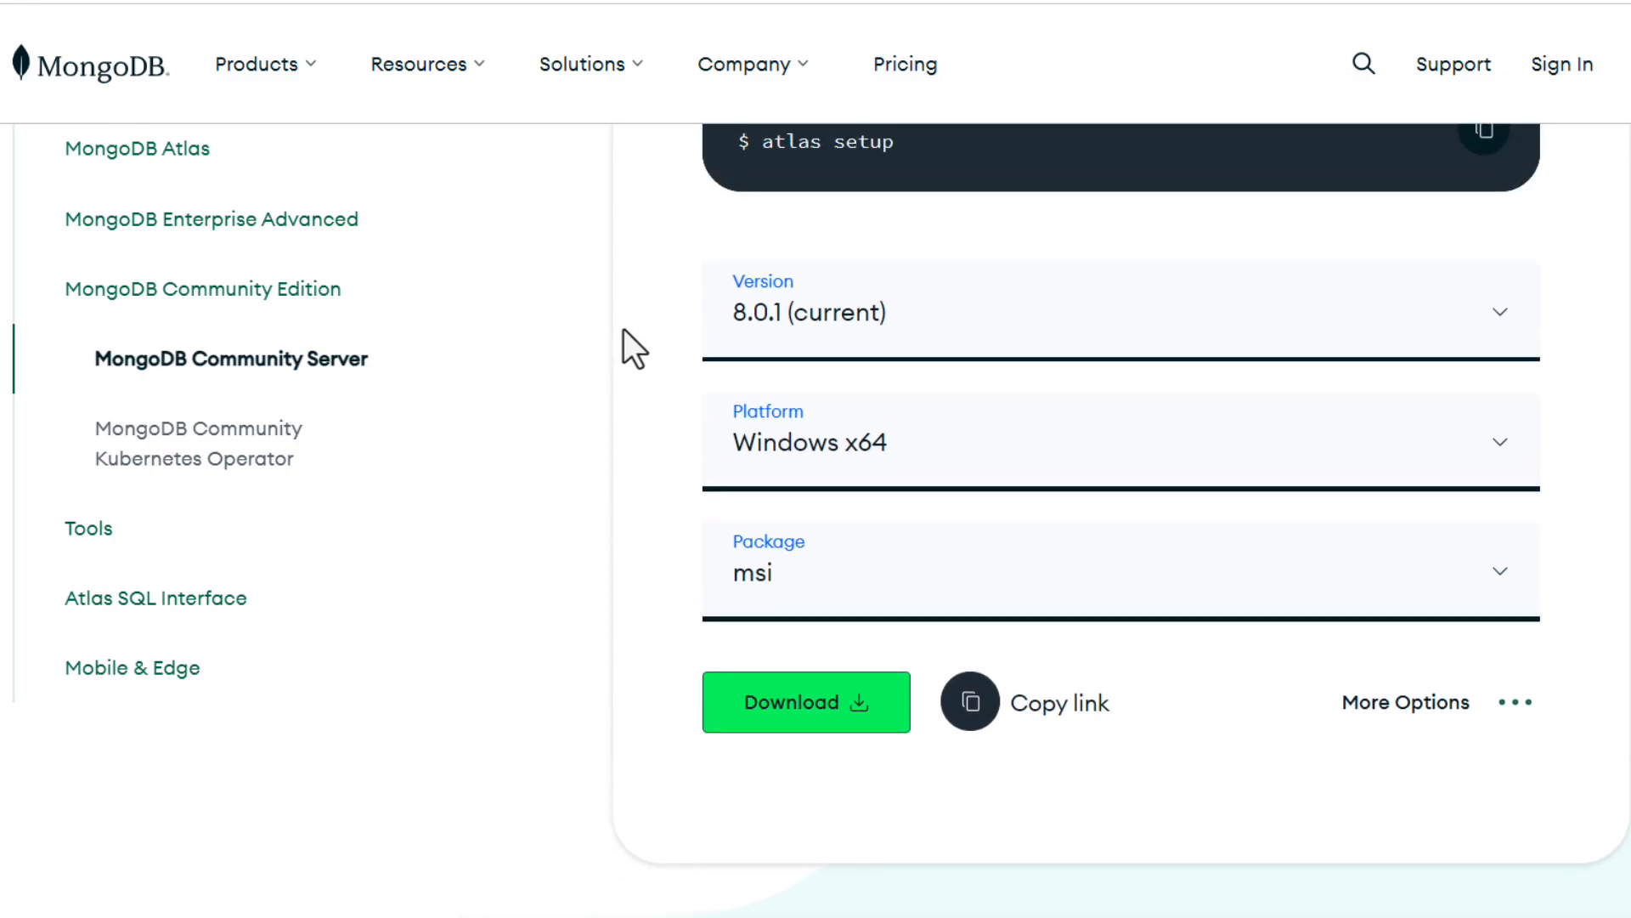
click(906, 342)
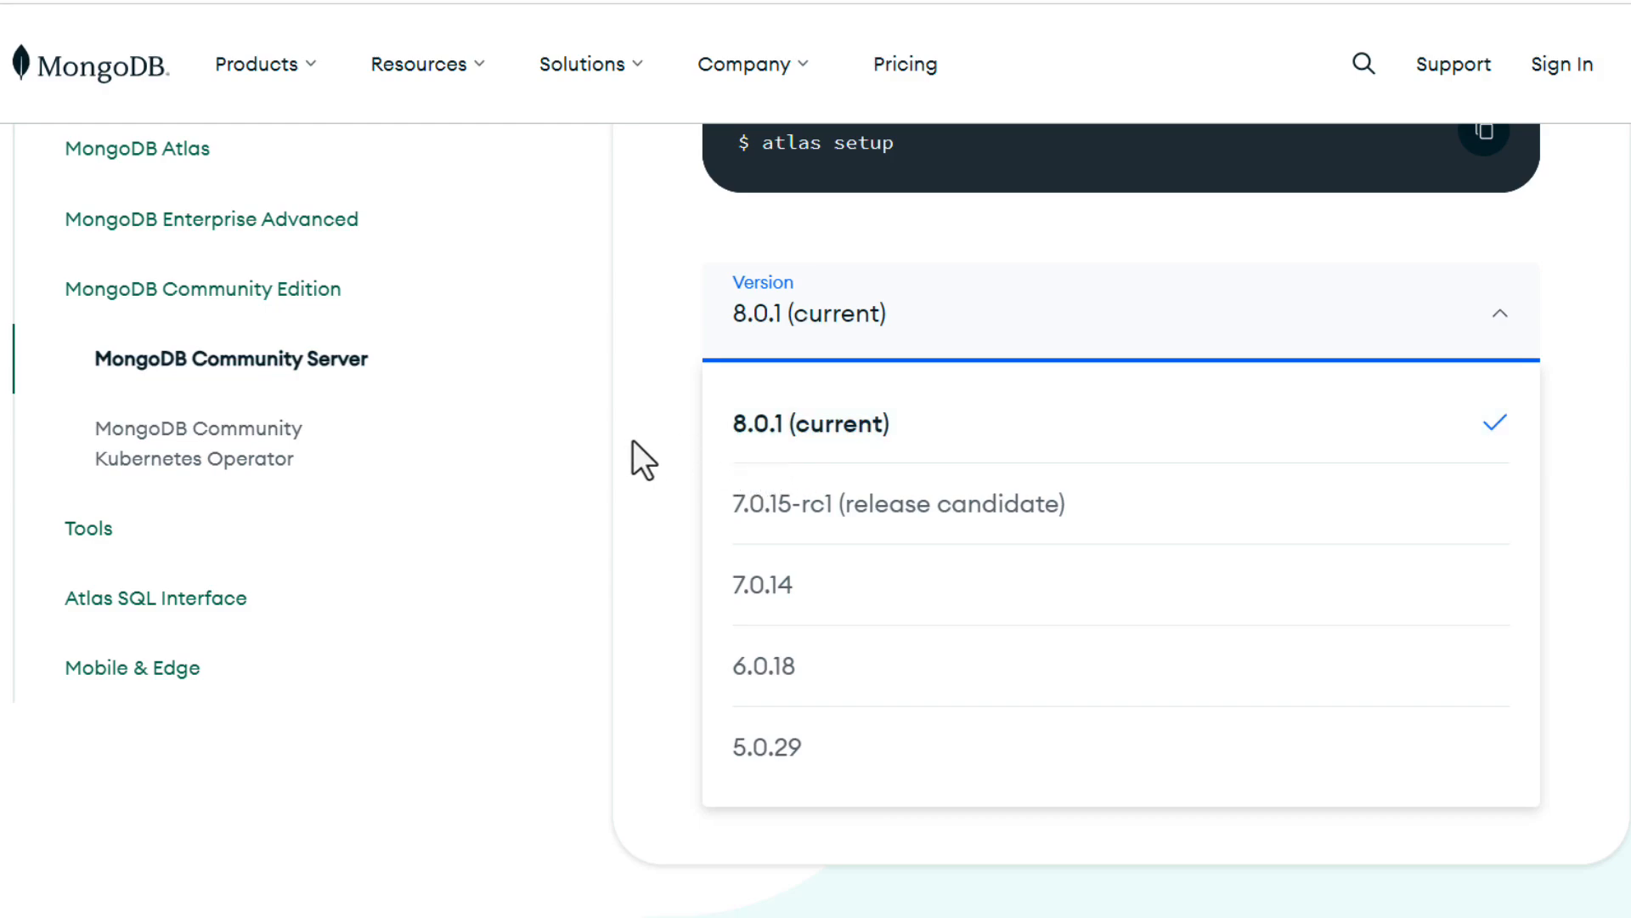
click(644, 516)
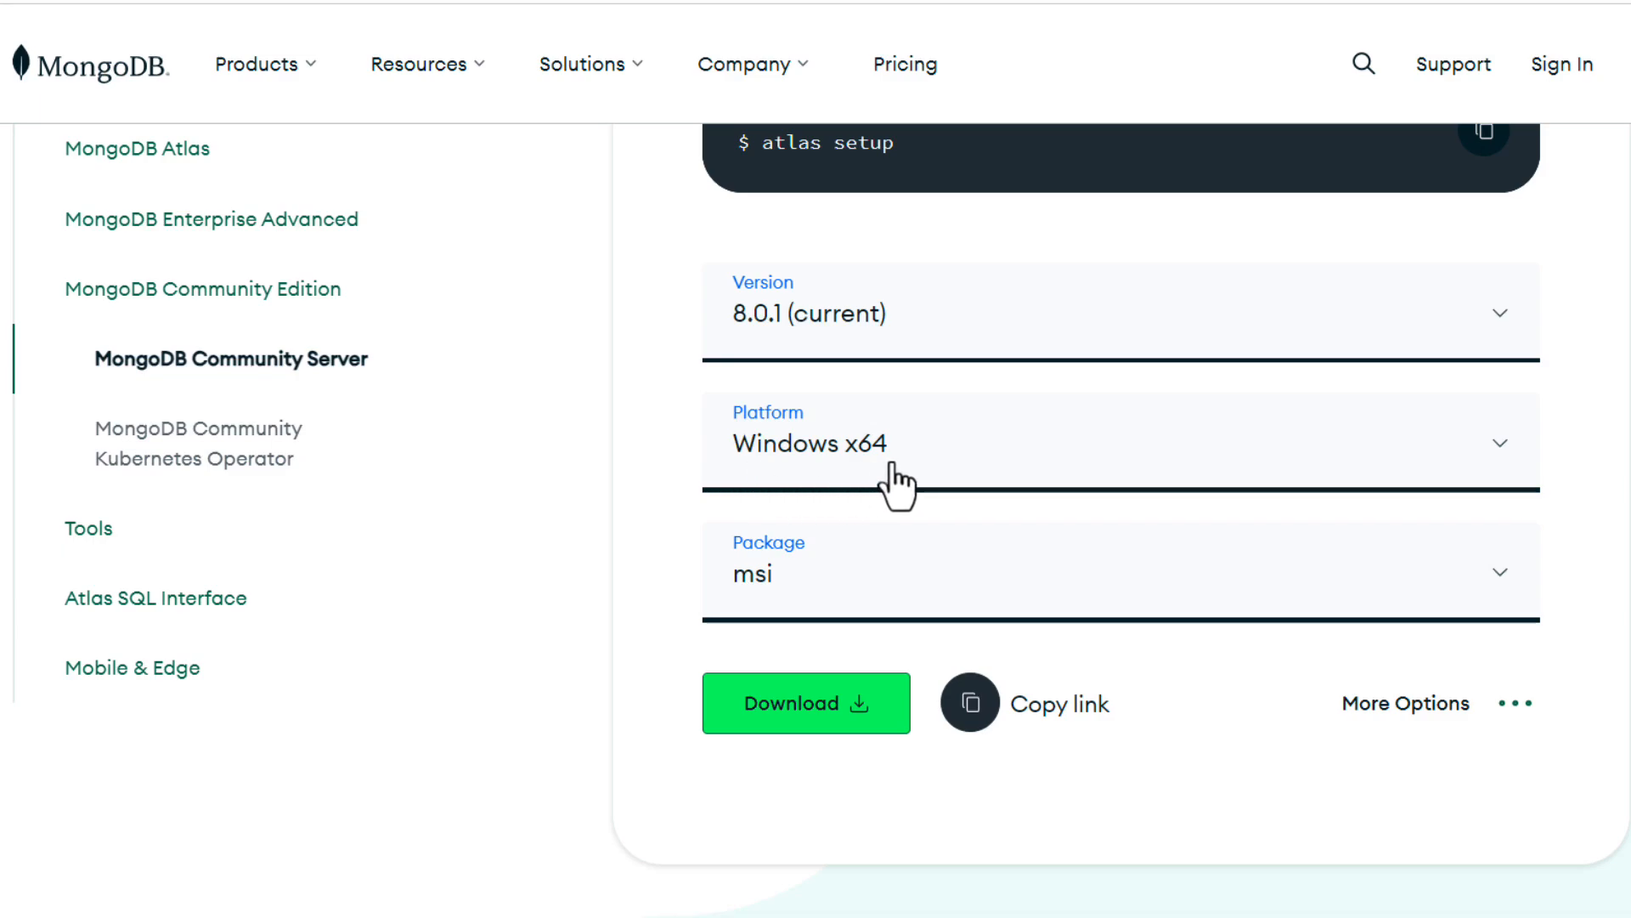
scroll(631, 507, down, 1)
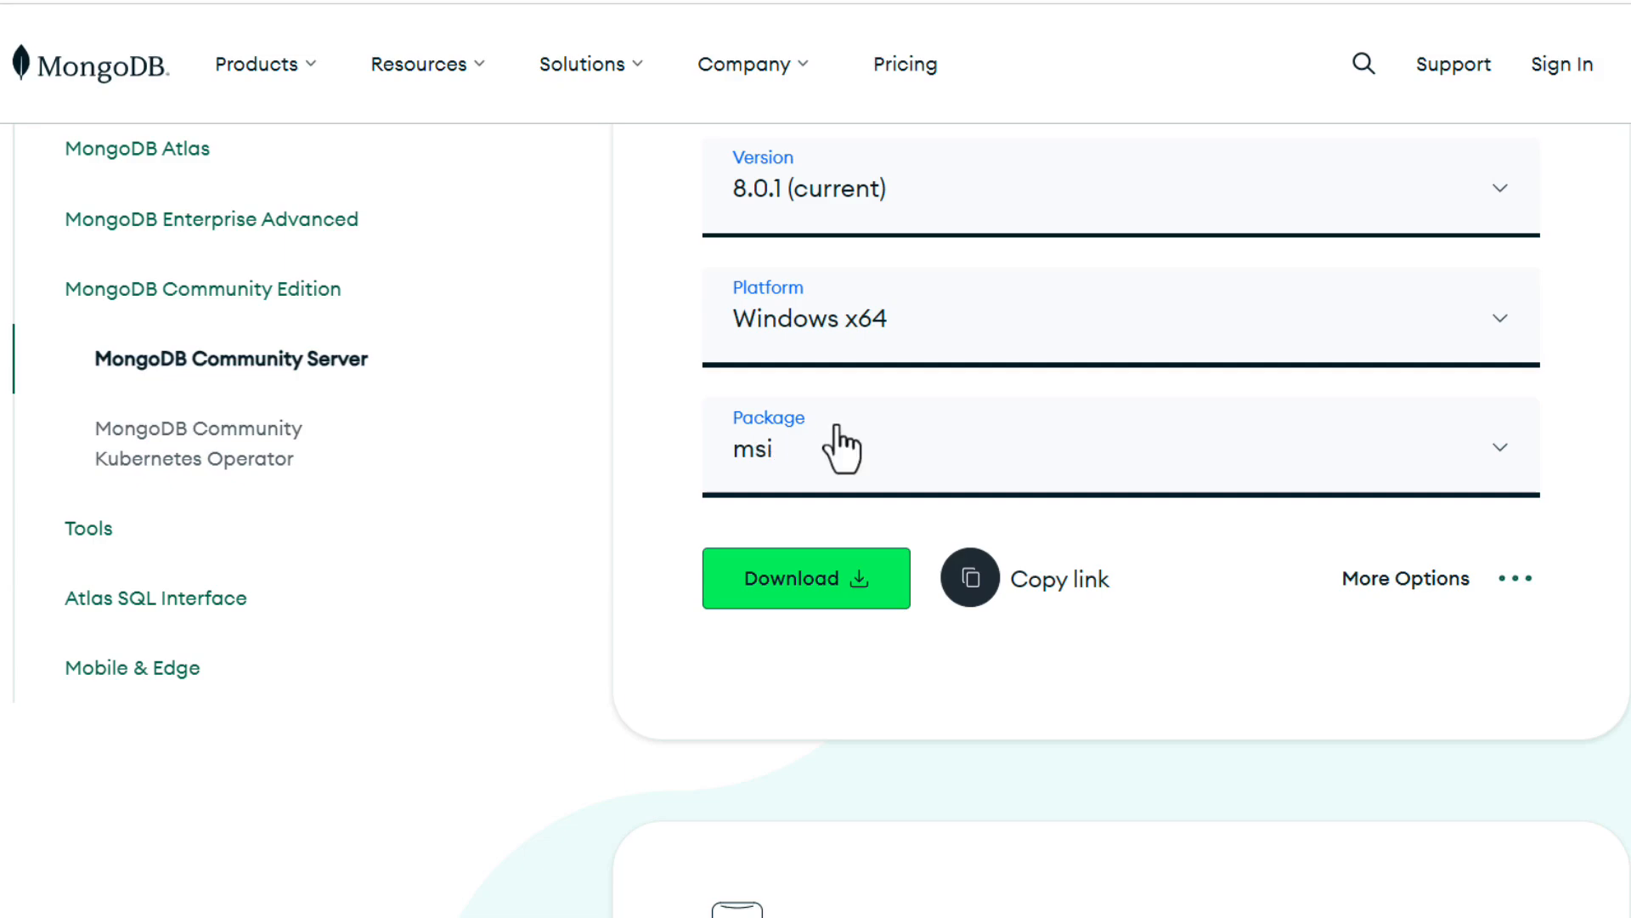
click(793, 490)
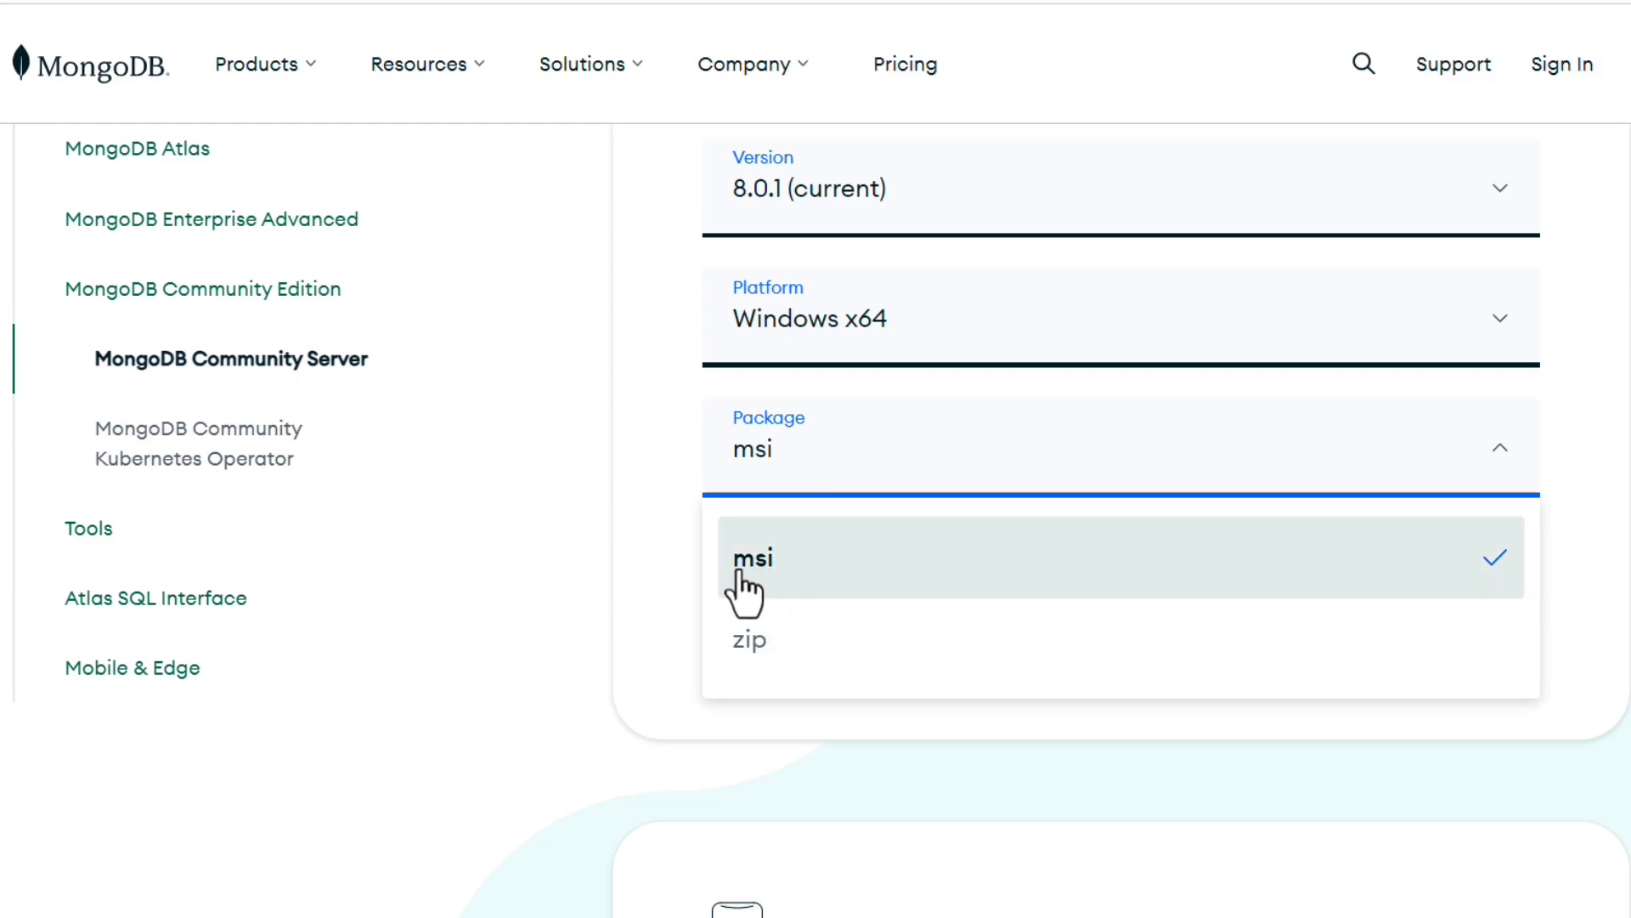
click(666, 530)
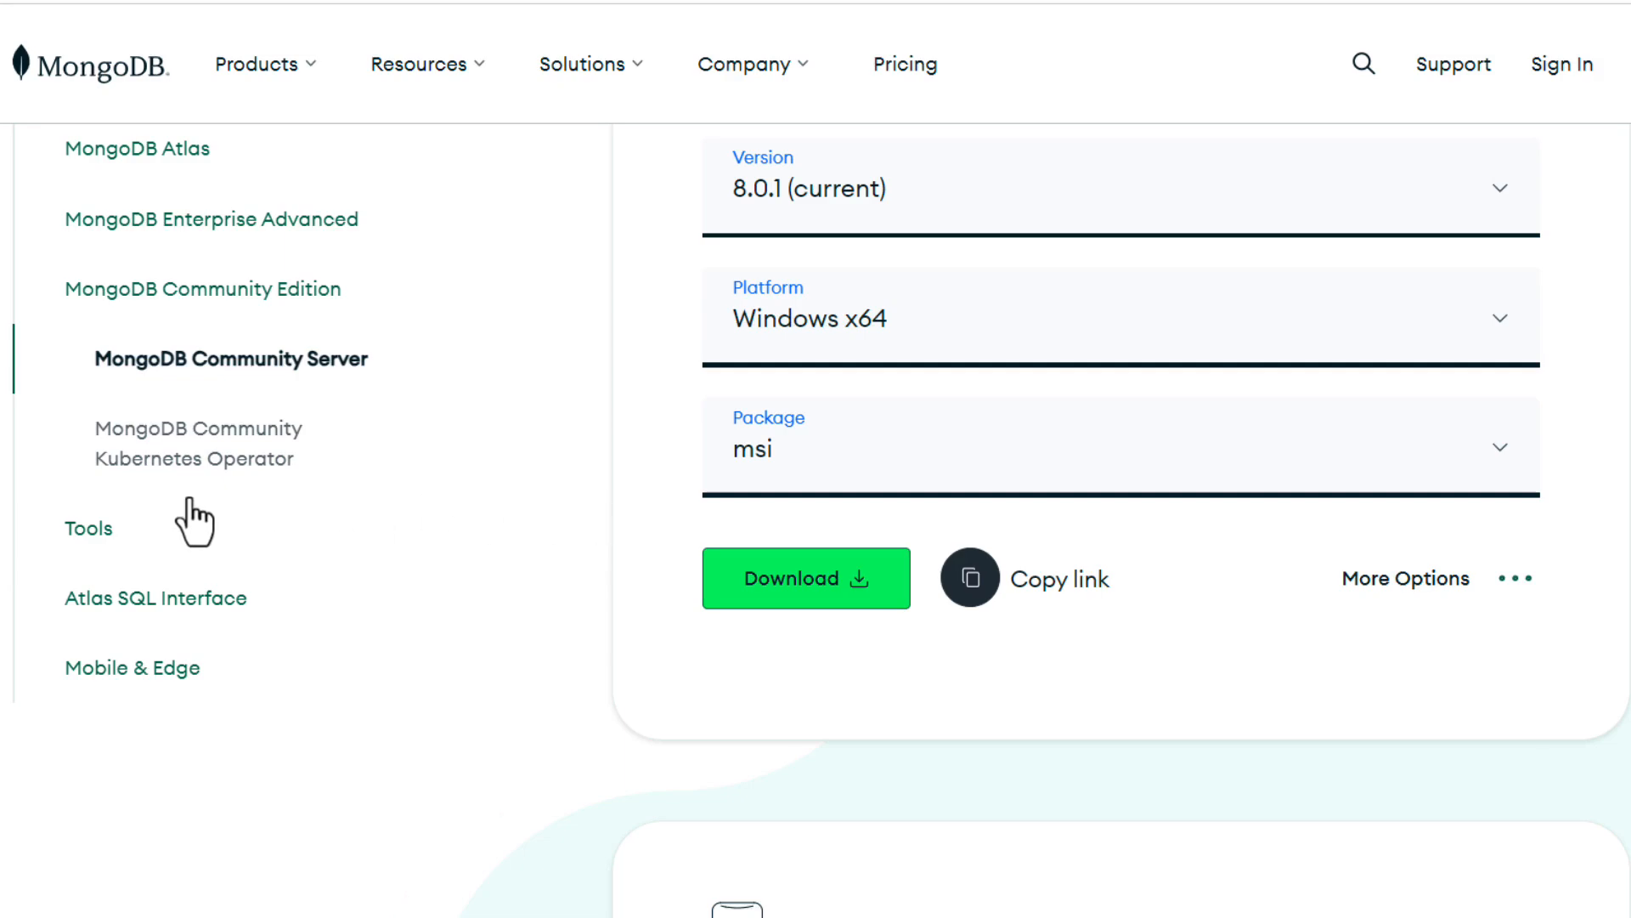
Open the MongoDB Shell download page among the MongoDB tools and find its download settings.
click(110, 530)
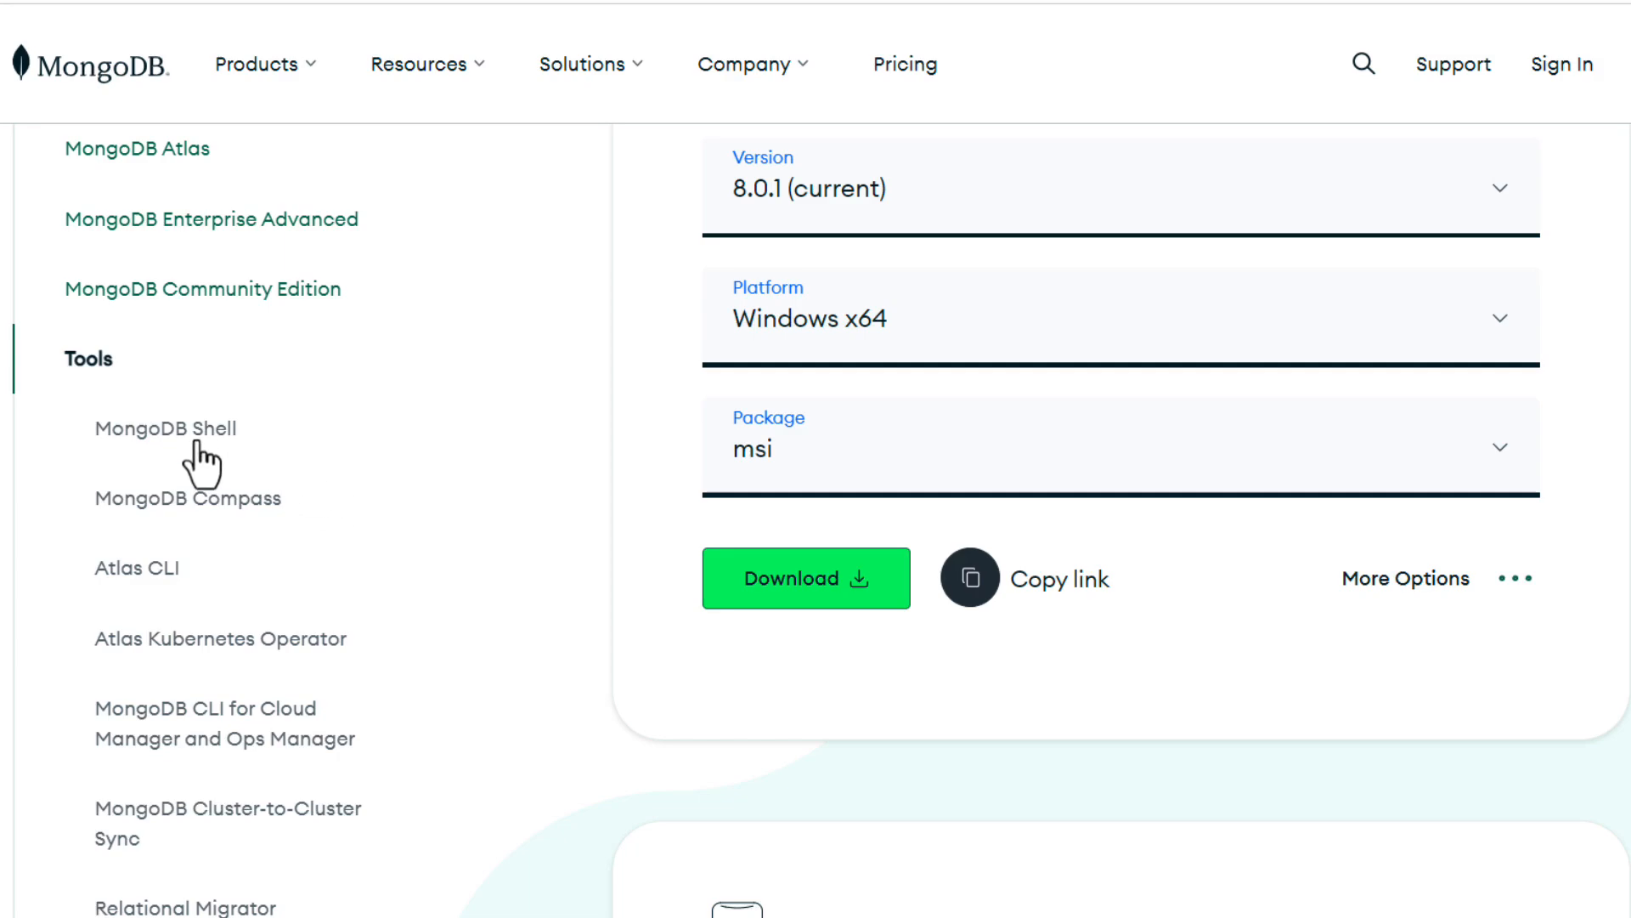
click(242, 456)
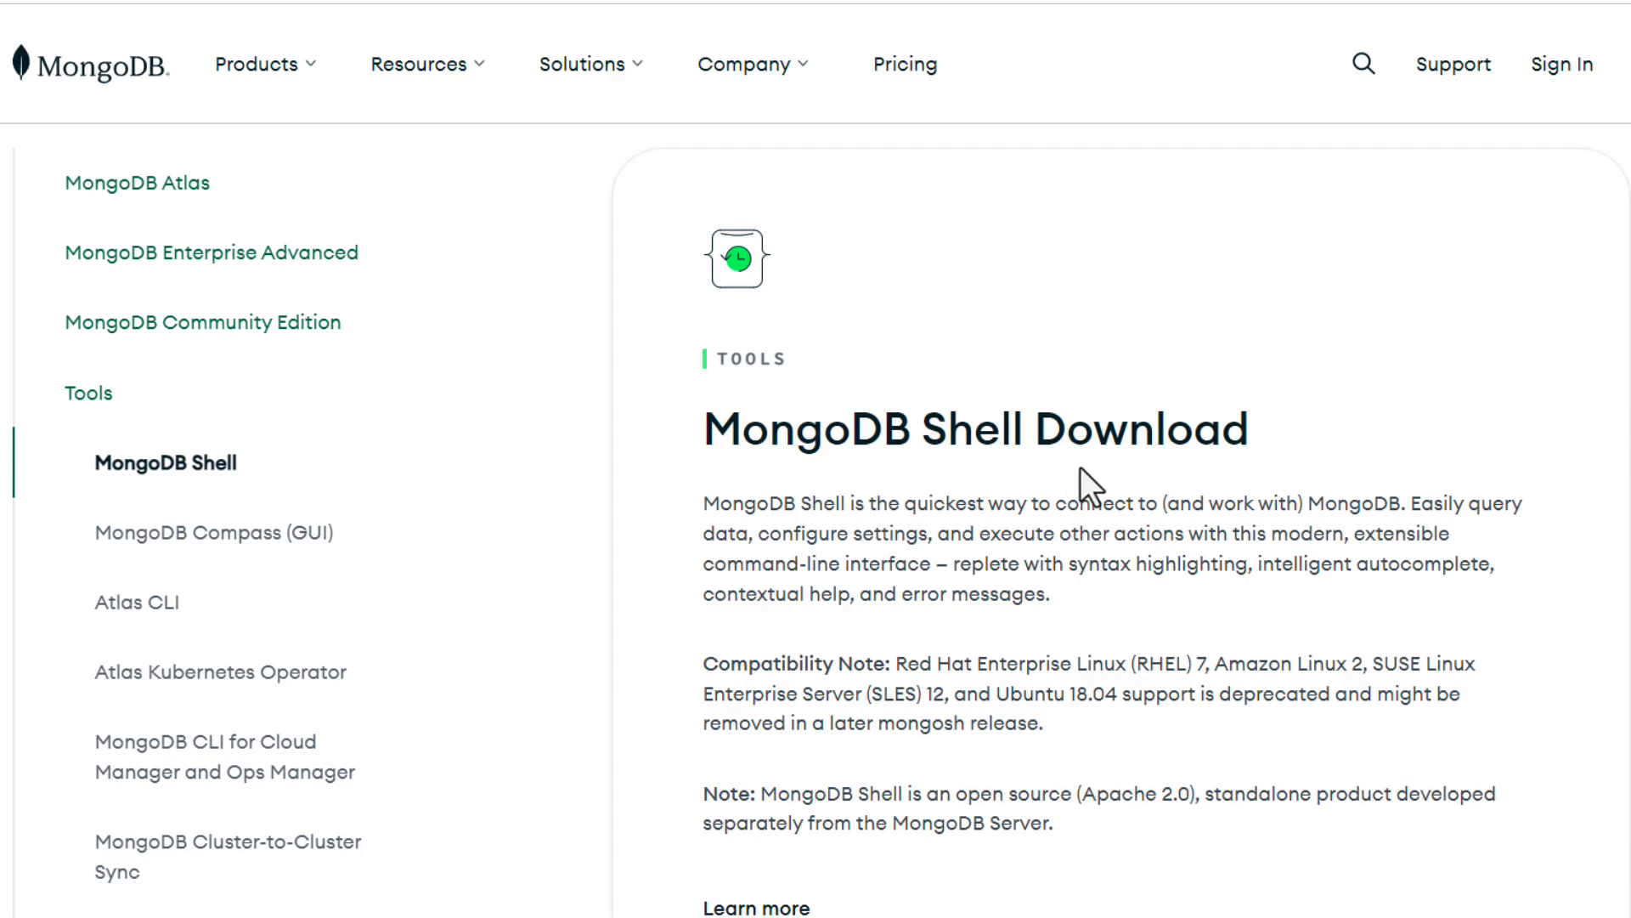
scroll(1185, 461, down, 7)
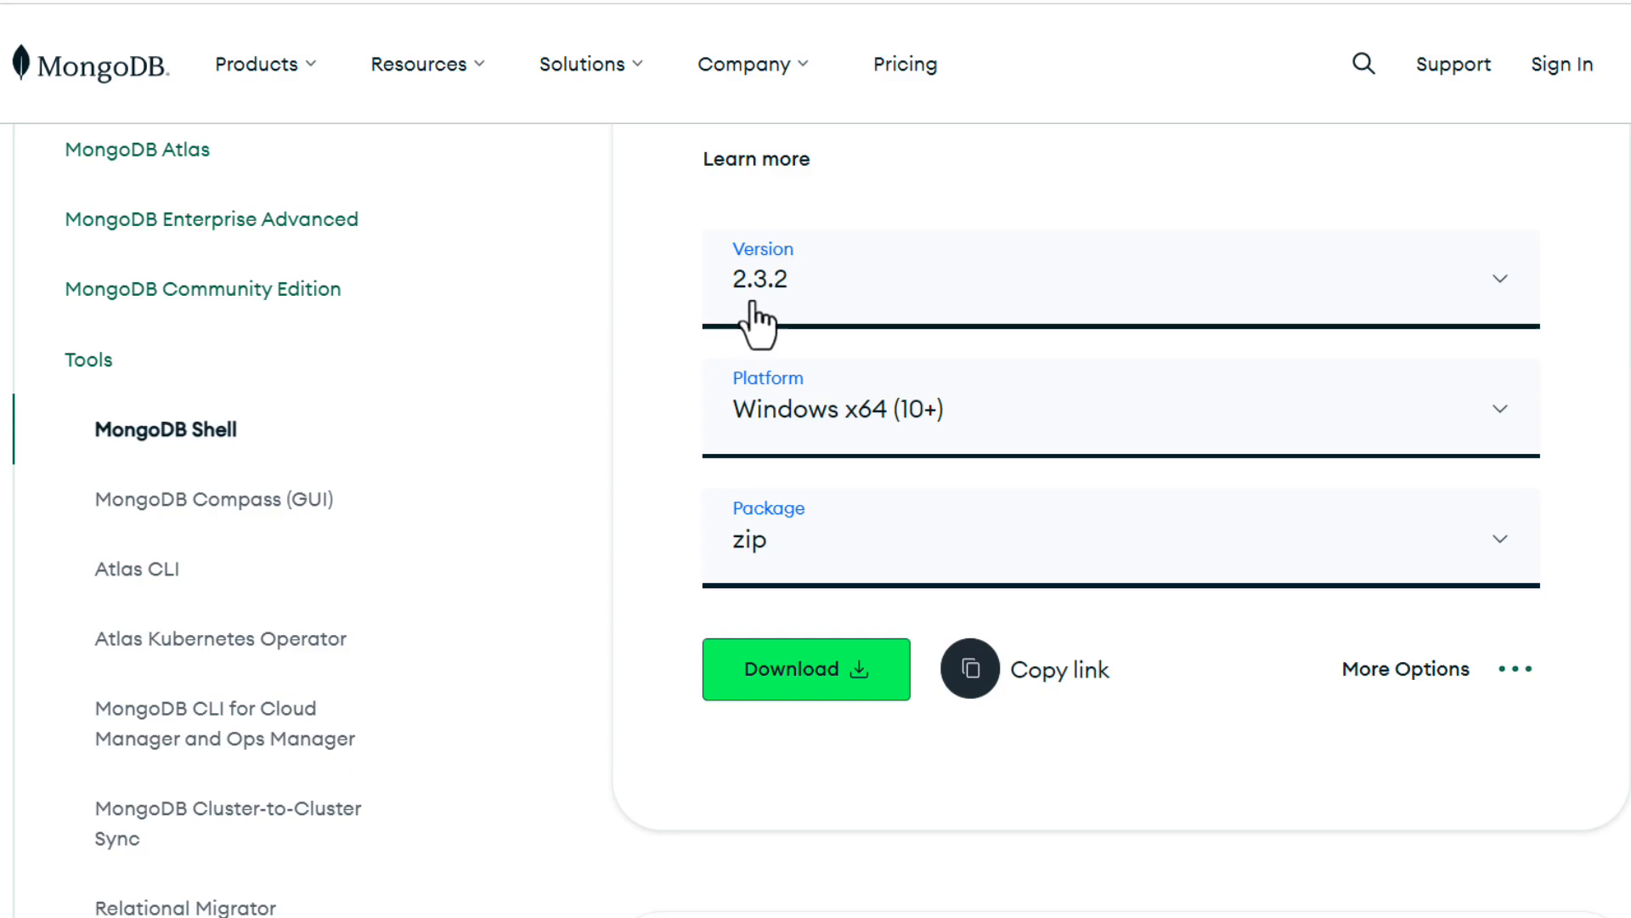
Check the MongoDB Shell versions, keep 2.3.2, and set the download package to msi.
click(844, 323)
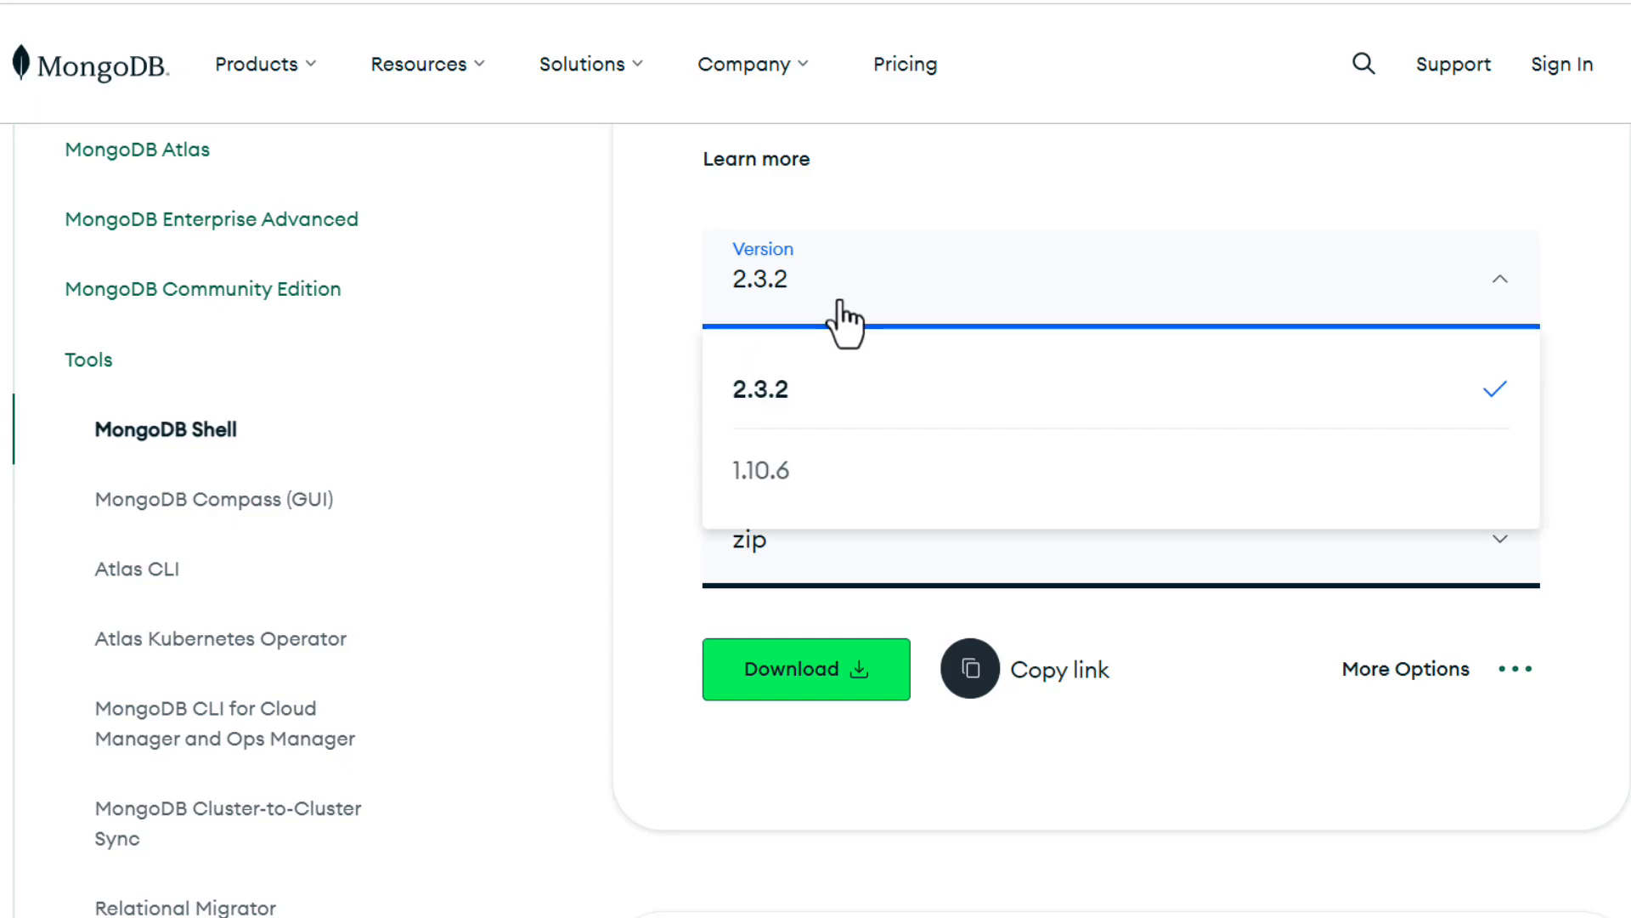
click(844, 324)
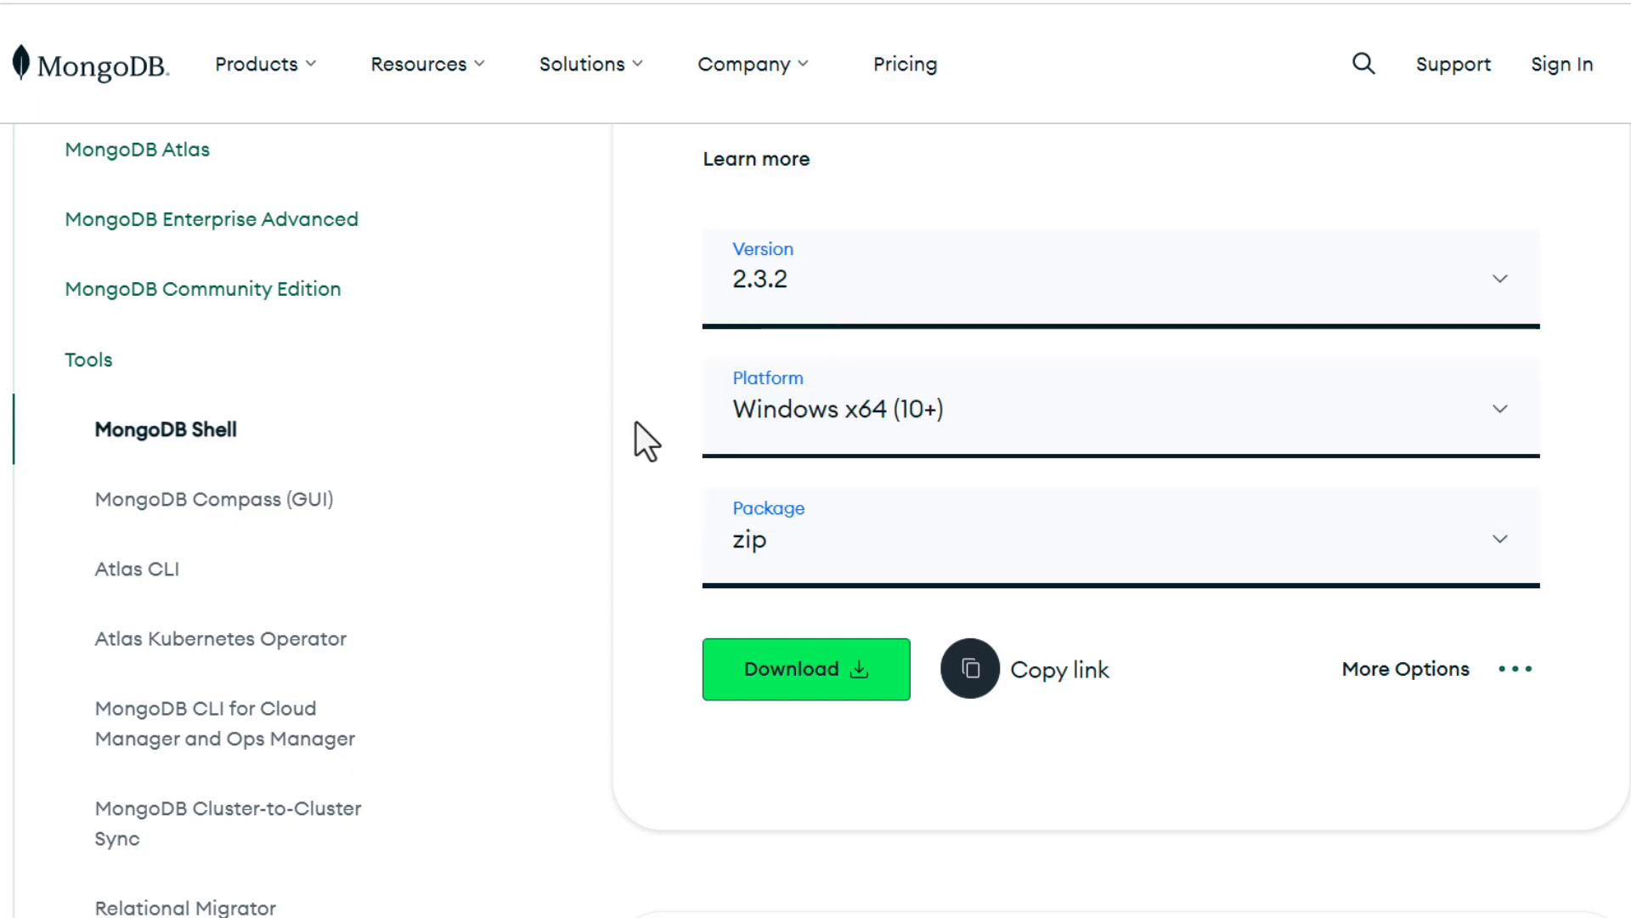
scroll(637, 422, down, 1)
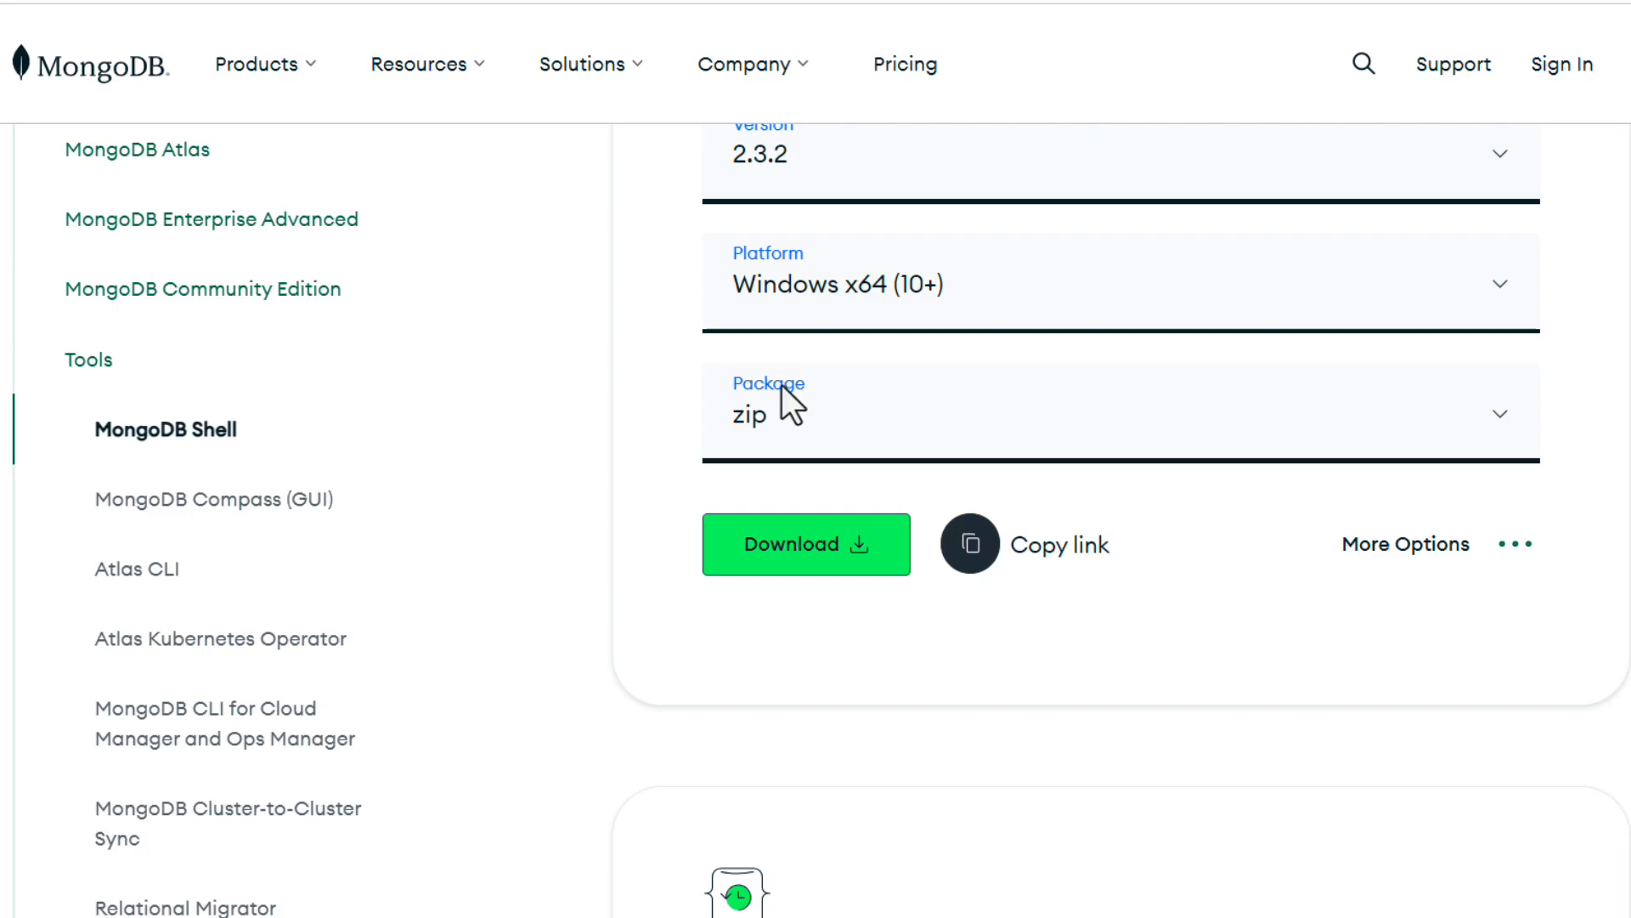
click(797, 423)
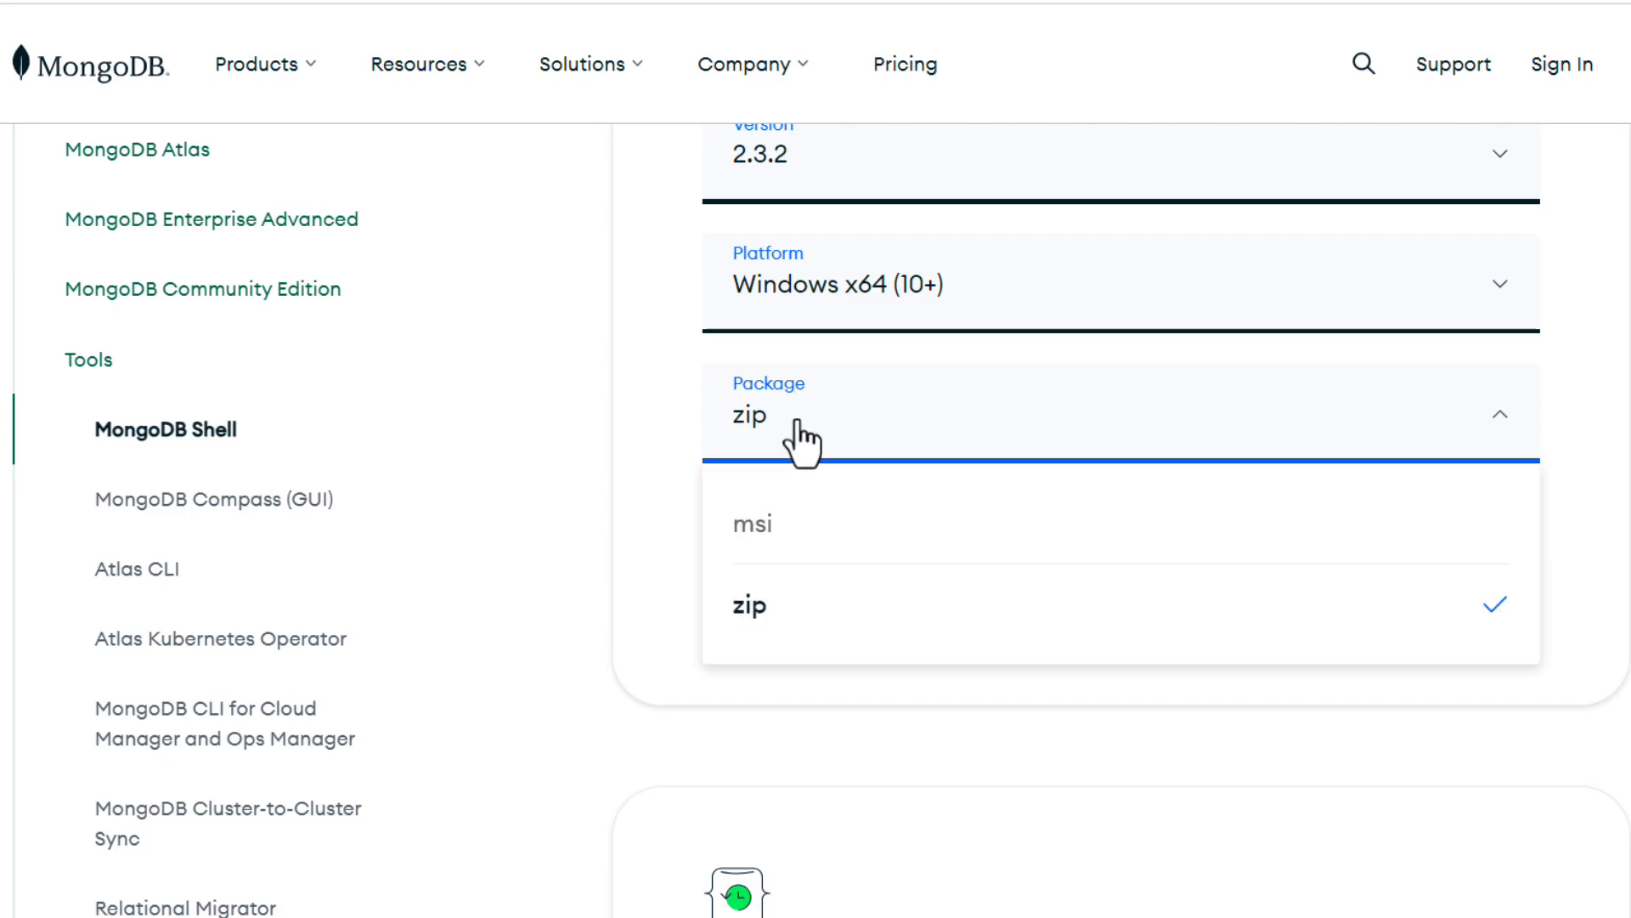
click(789, 535)
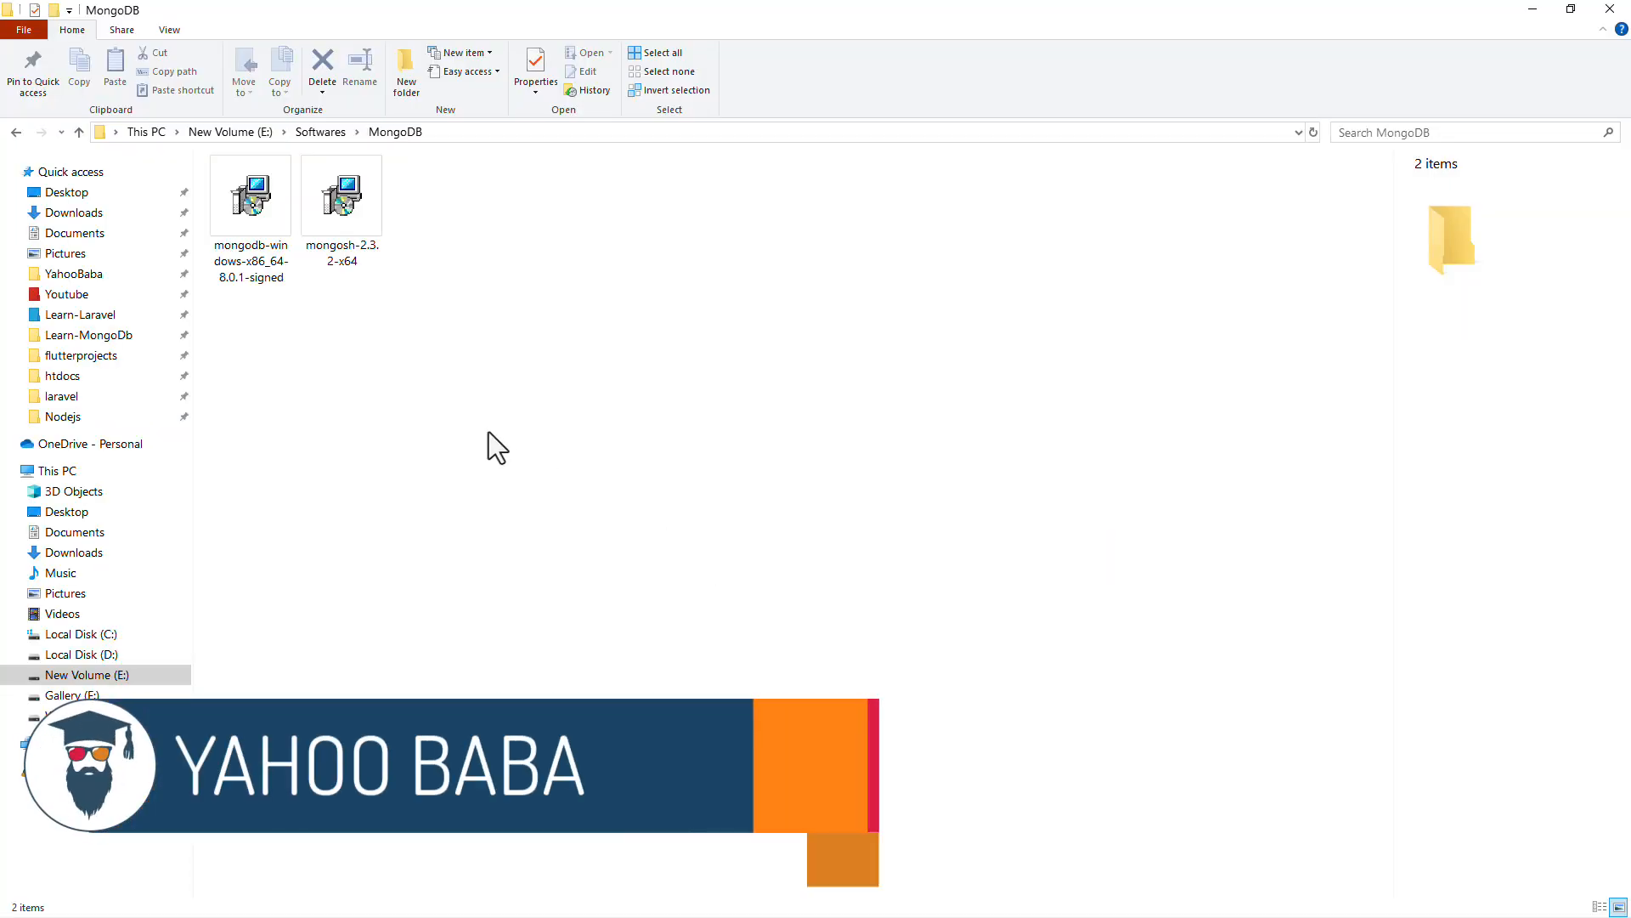
In File Explorer, launch the mongodb-windows-x86_64-8.0.1-signed installer, allow it to run despite SmartScreen, and reposition the setup wizard window.
click(247, 273)
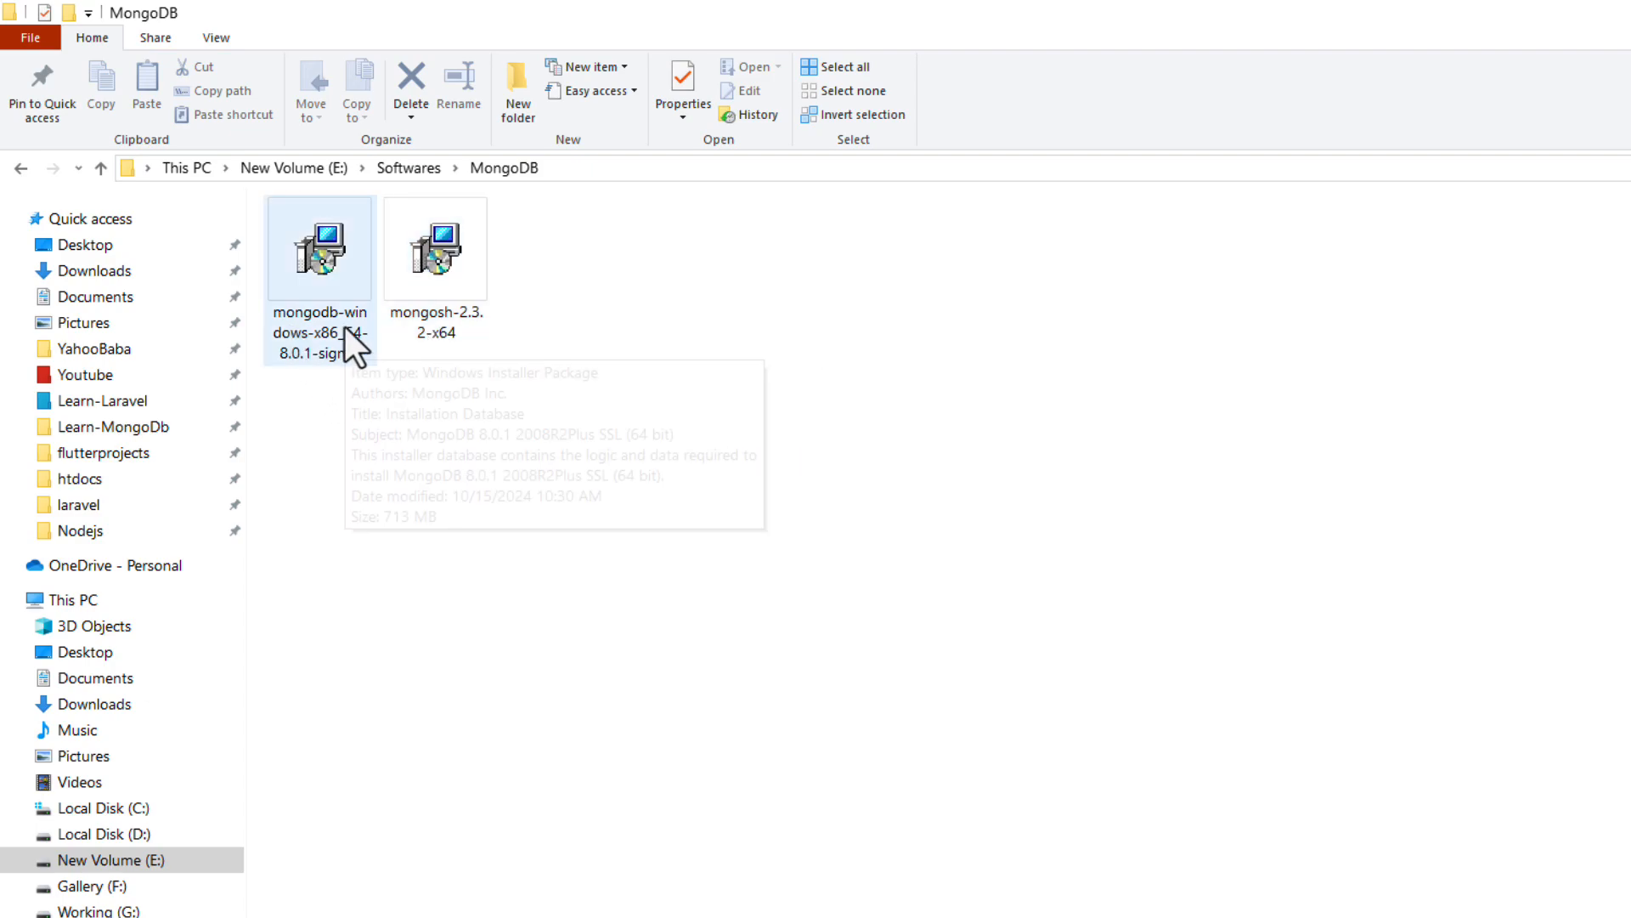
mouse_move(344, 325)
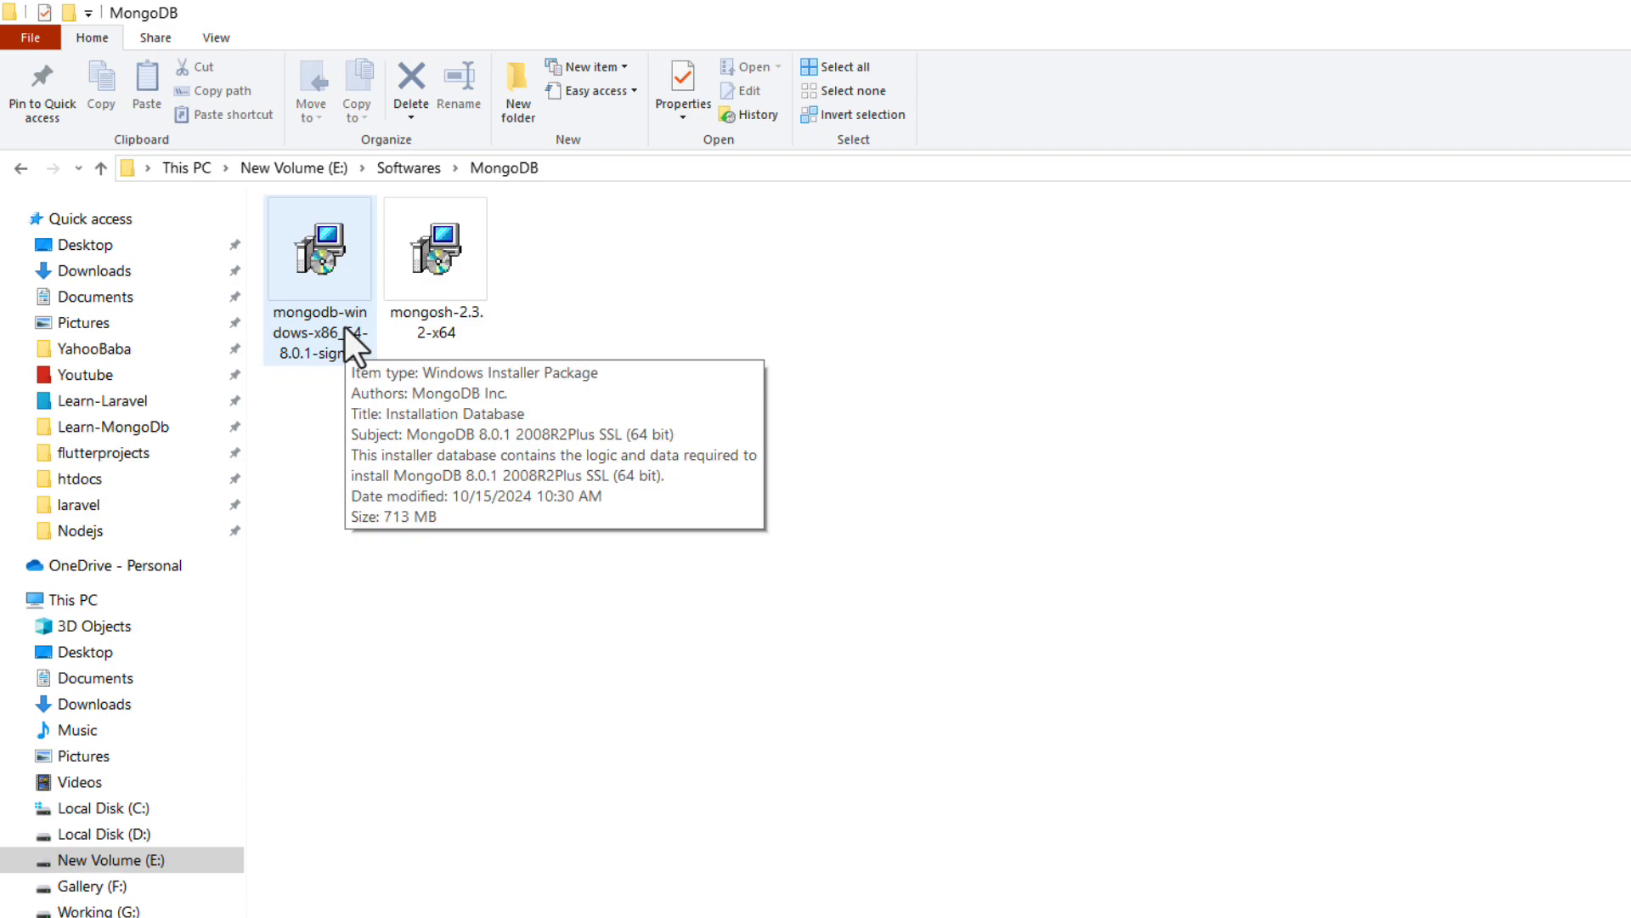
double_click(344, 326)
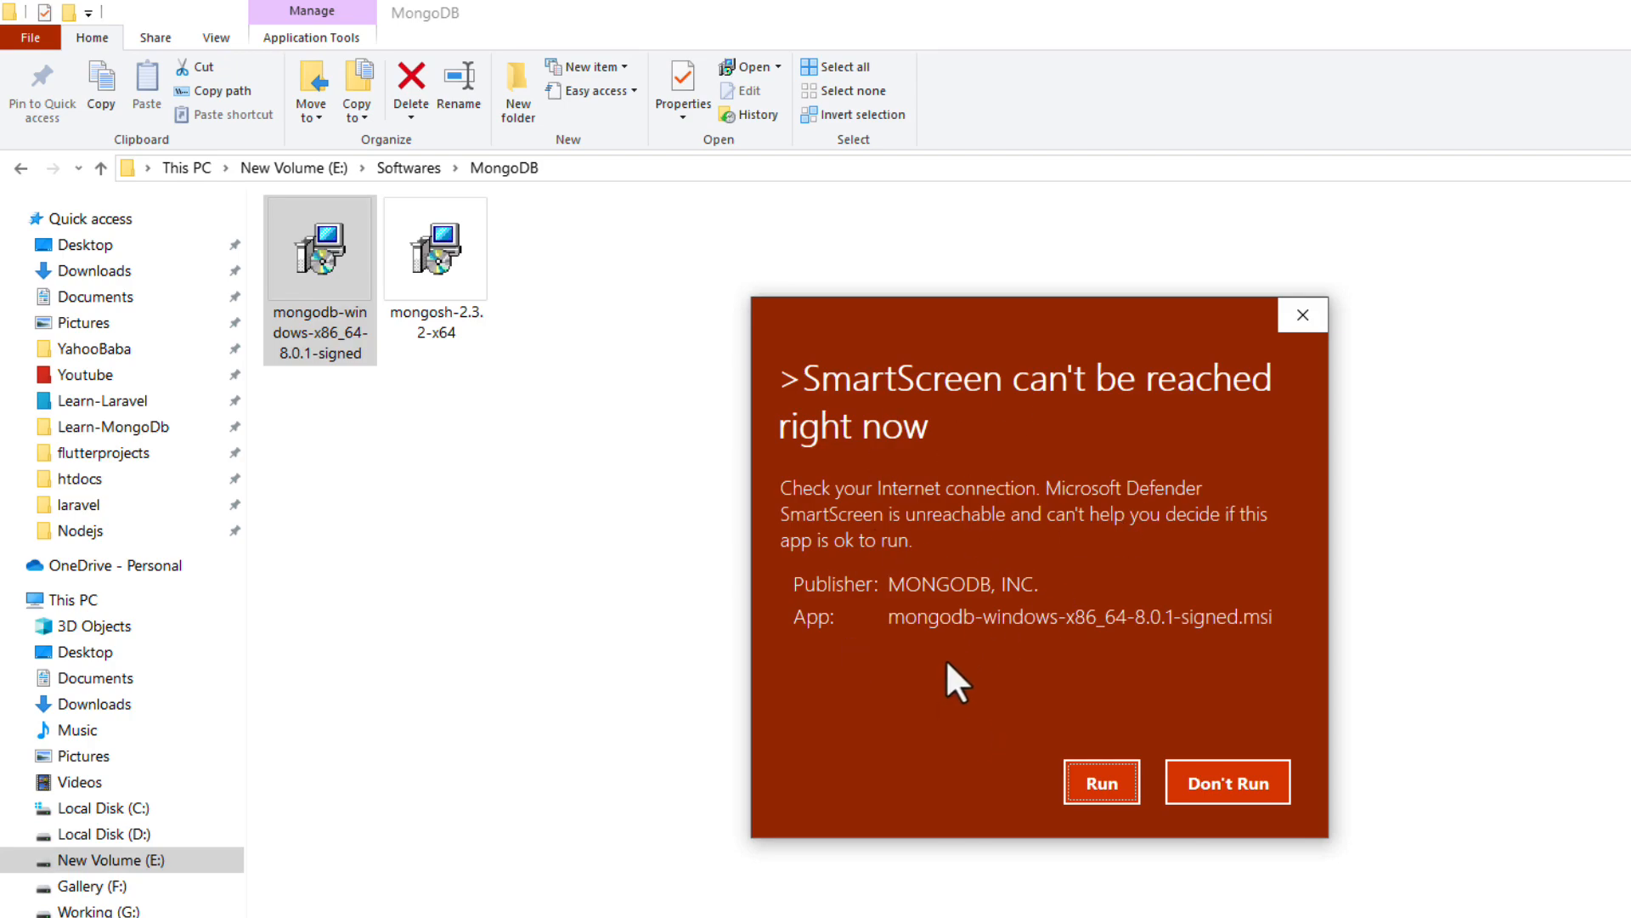
click(1102, 784)
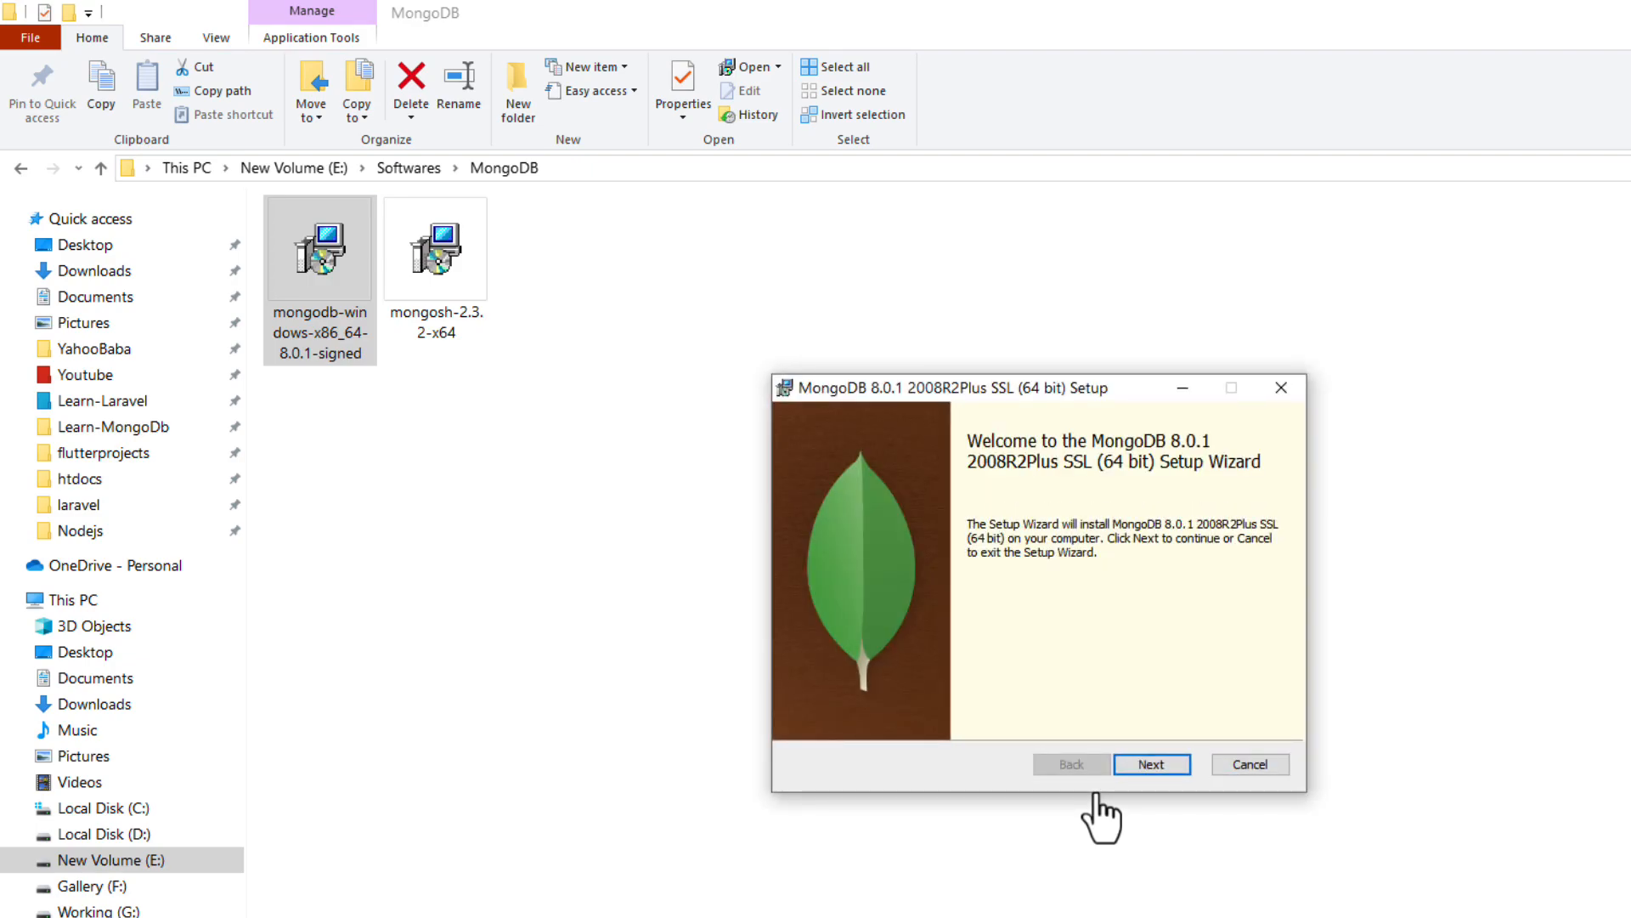
drag(935, 385, 733, 260)
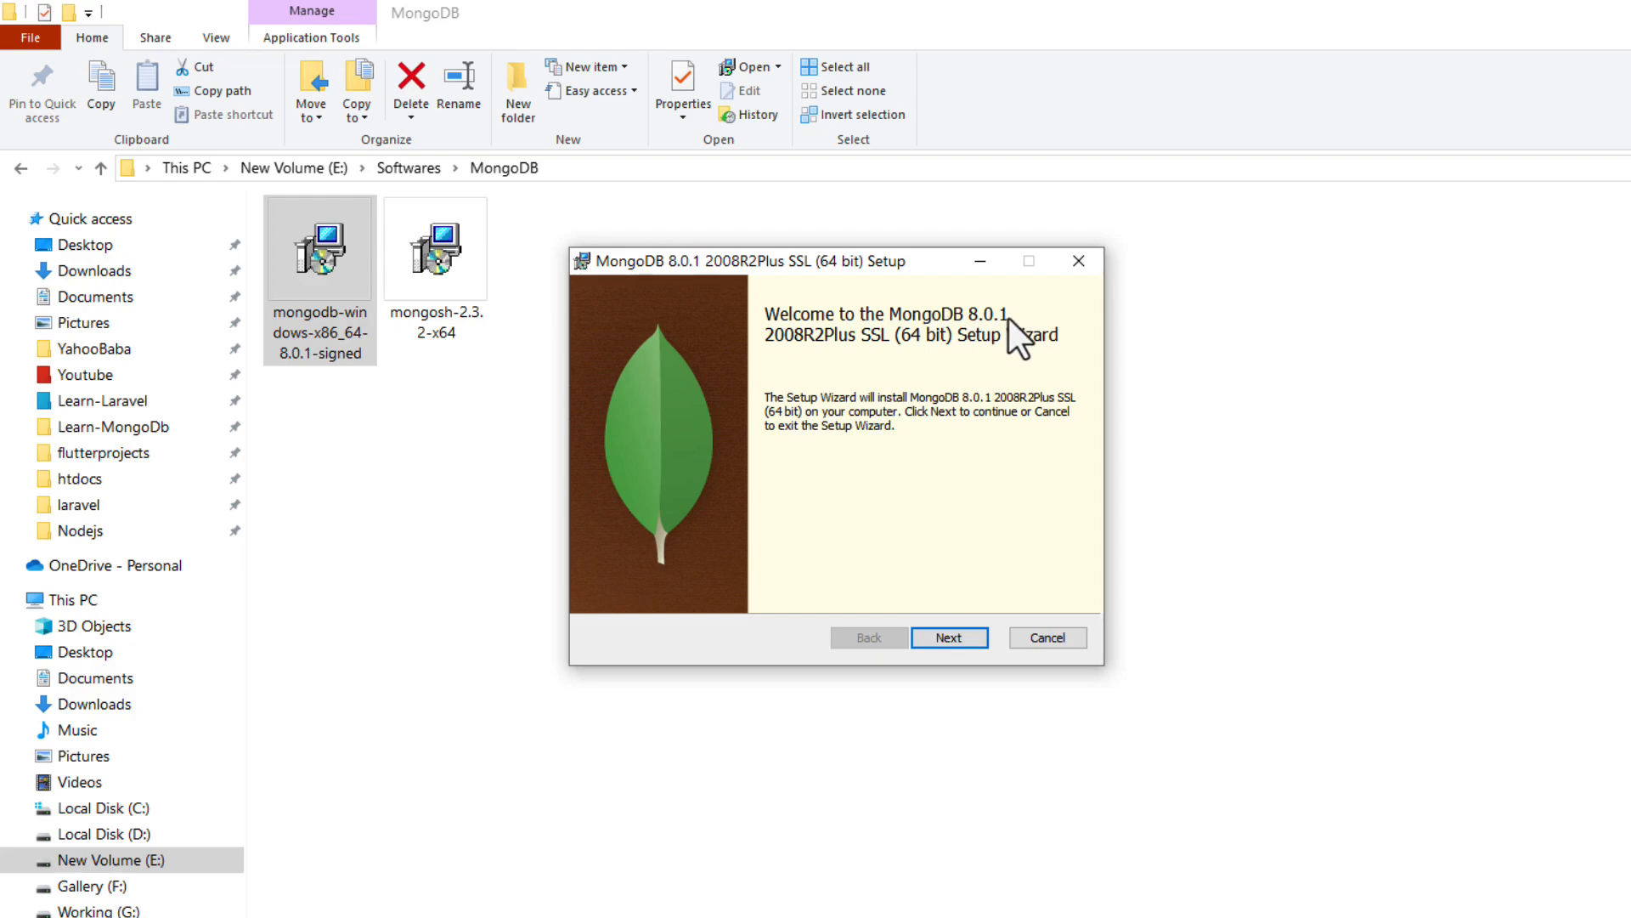
Begin the MongoDB 8.0.1 setup and accept the license agreement terms to reach the setup type choice.
click(950, 639)
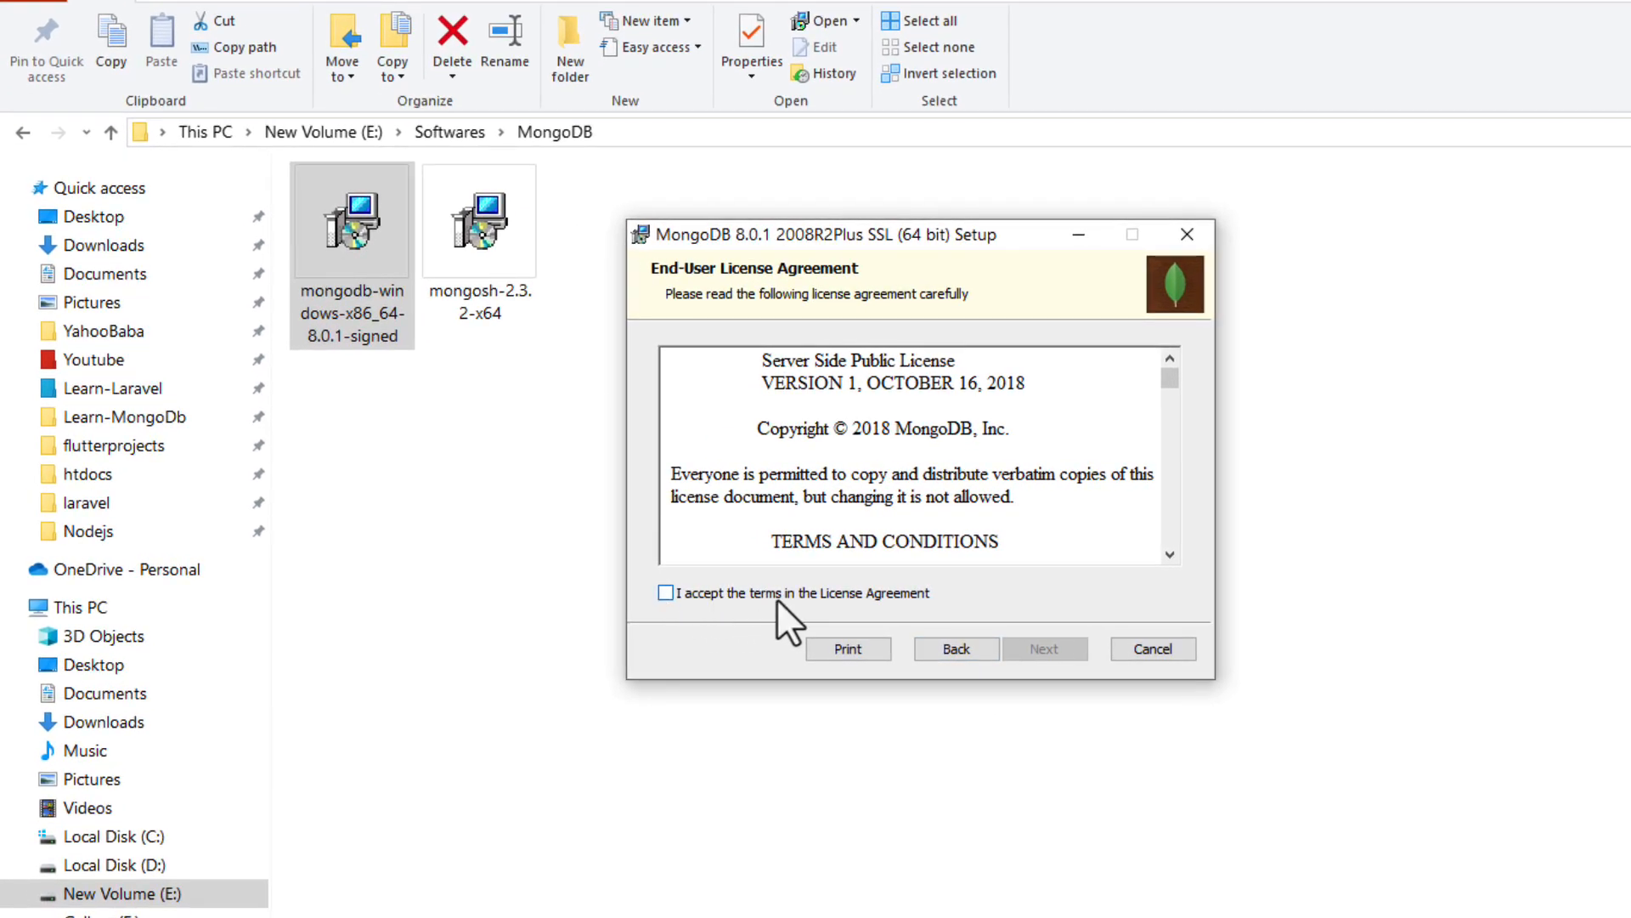
click(664, 593)
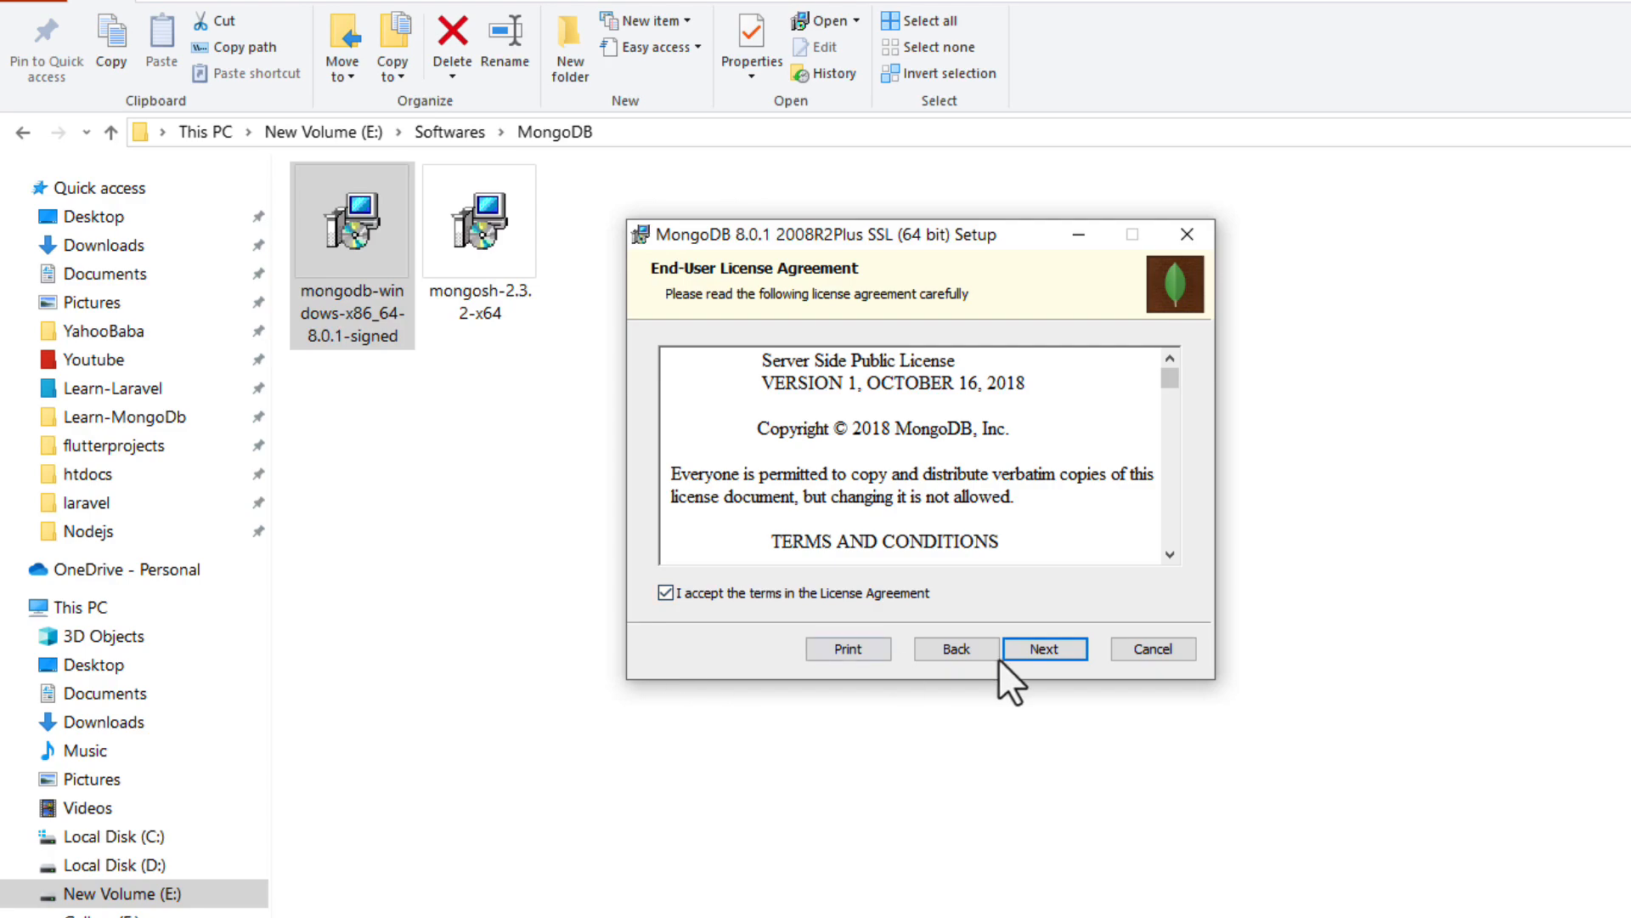
click(1025, 650)
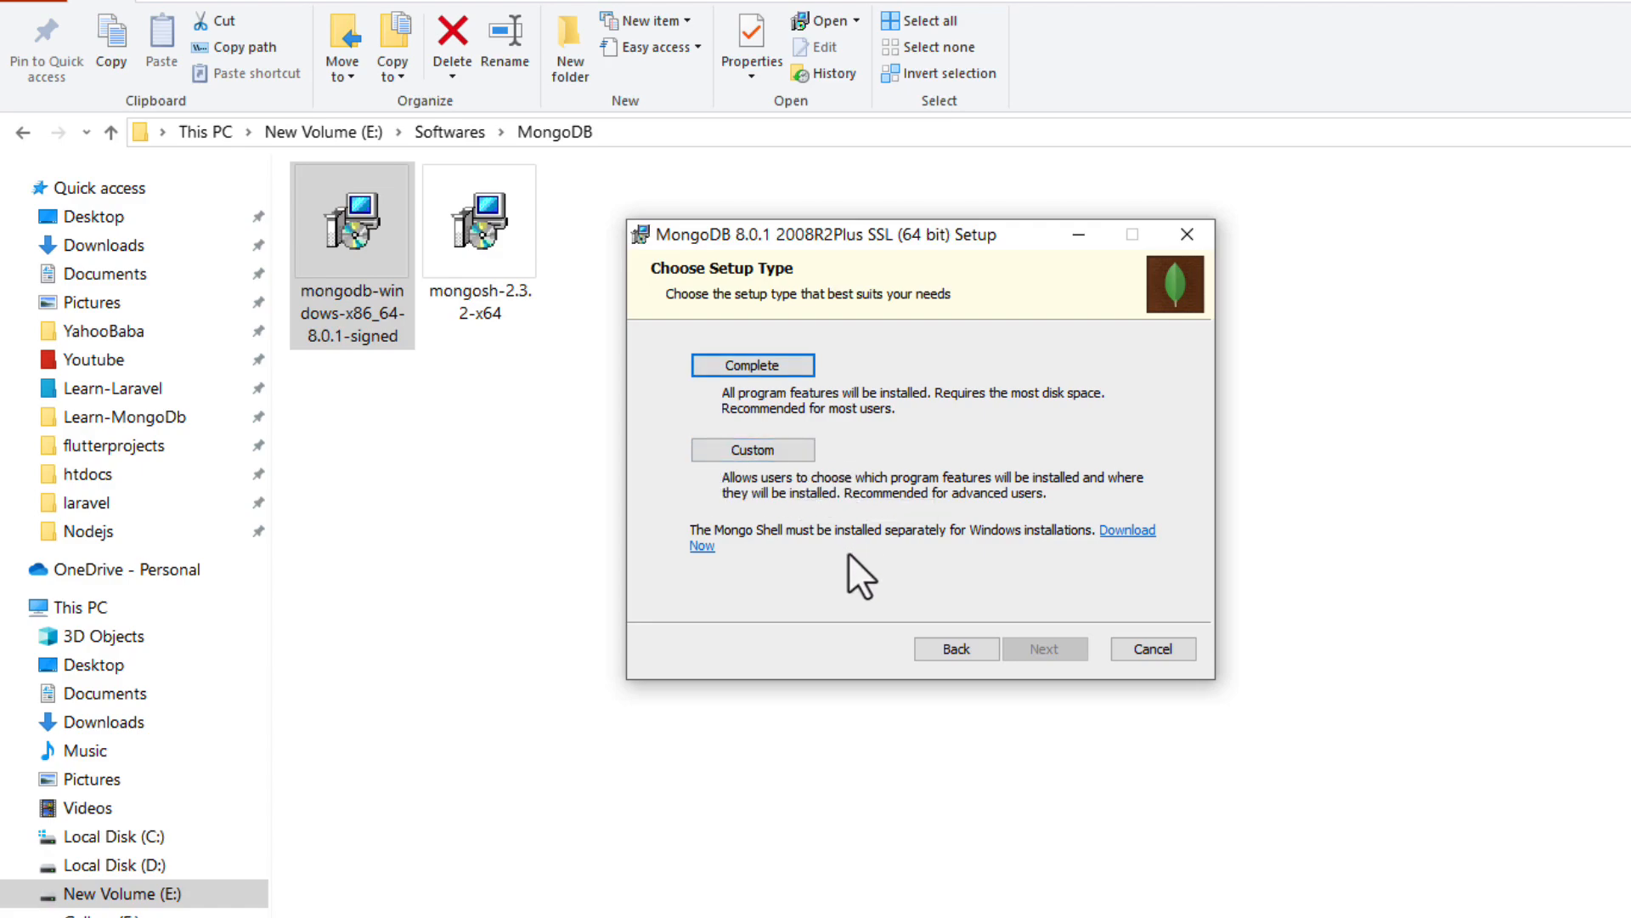
Choose the Complete setup, keeping the default MongoD service configuration and the MongoDB Compass installation enabled.
click(752, 366)
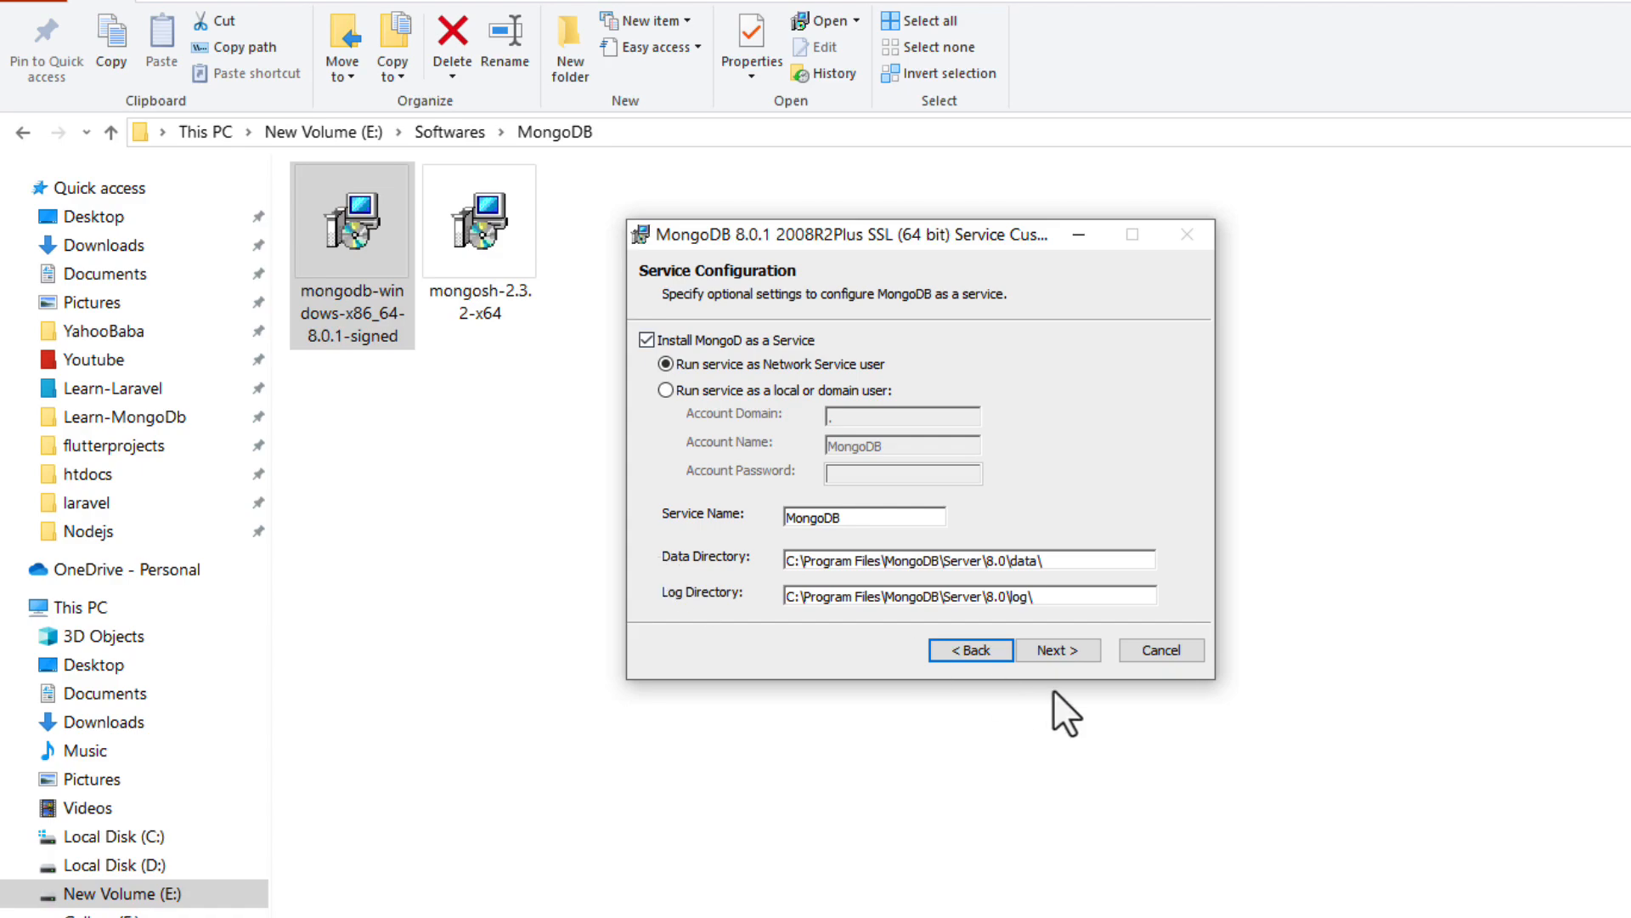
click(1054, 649)
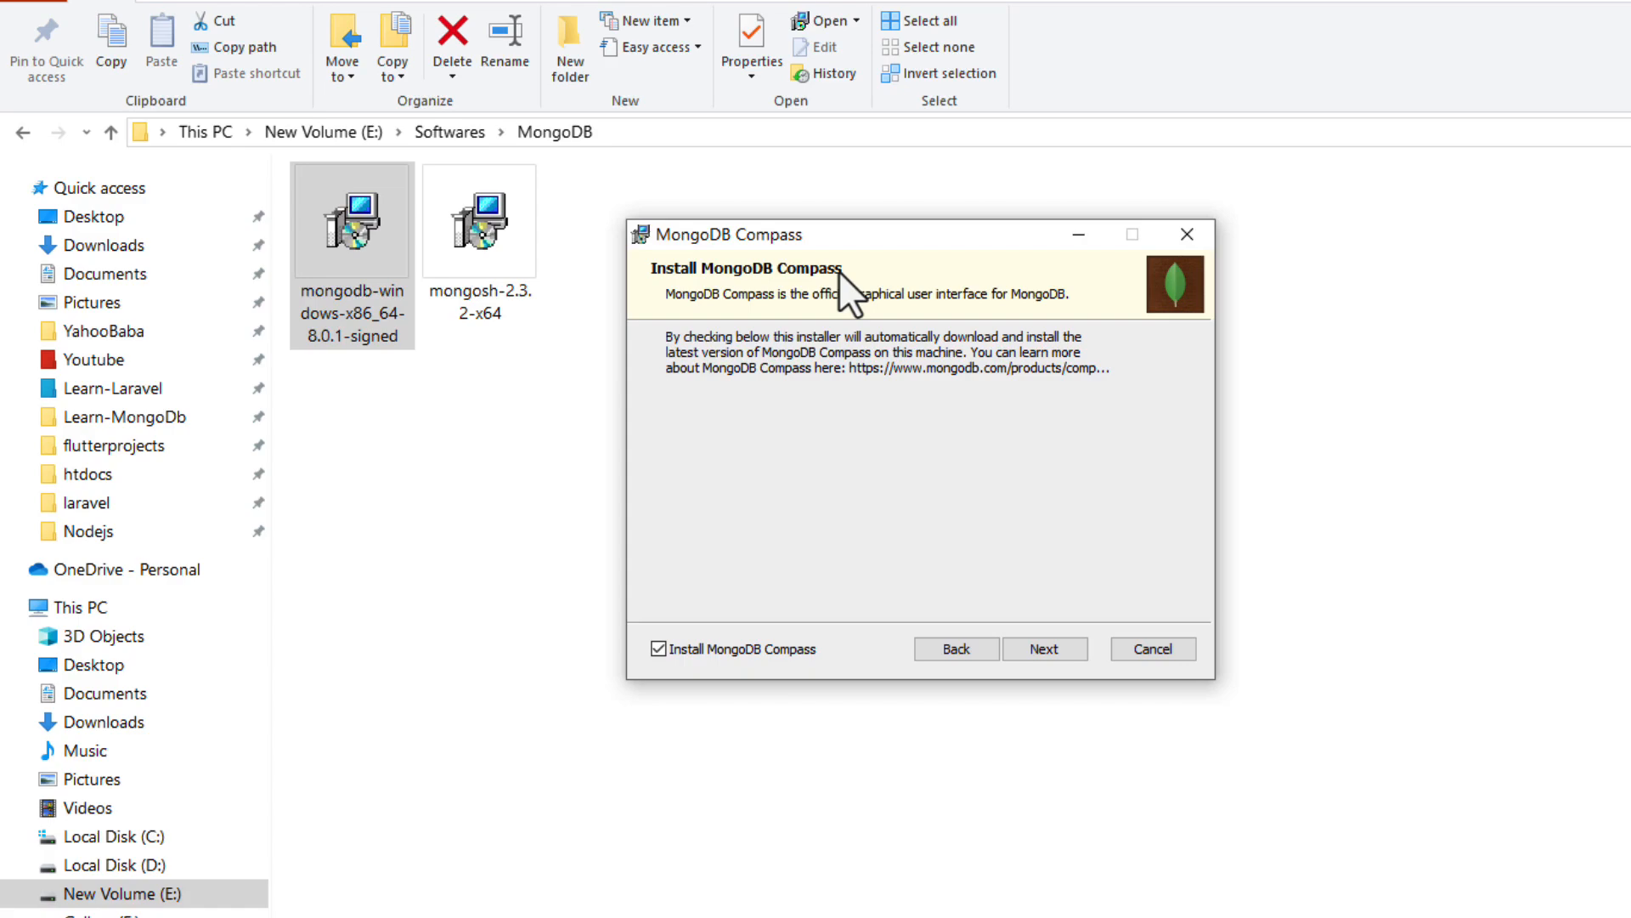
click(1021, 651)
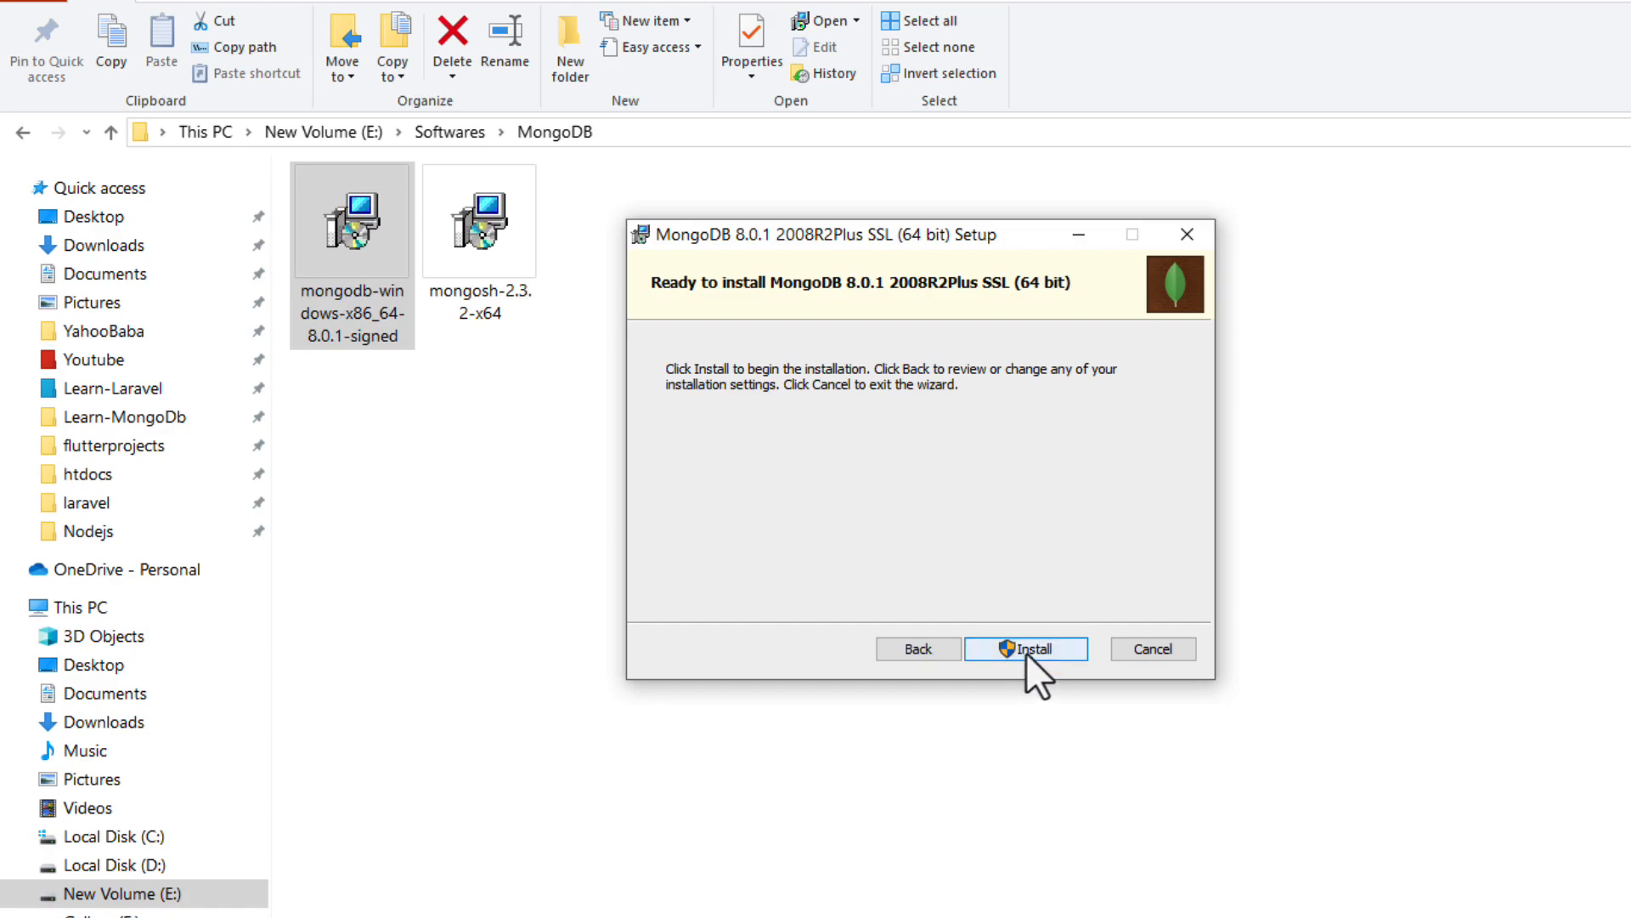
Run the MongoDB 8.0.1 installation, close the completed setup wizard, and maximize the MongoDB Compass window.
click(1027, 651)
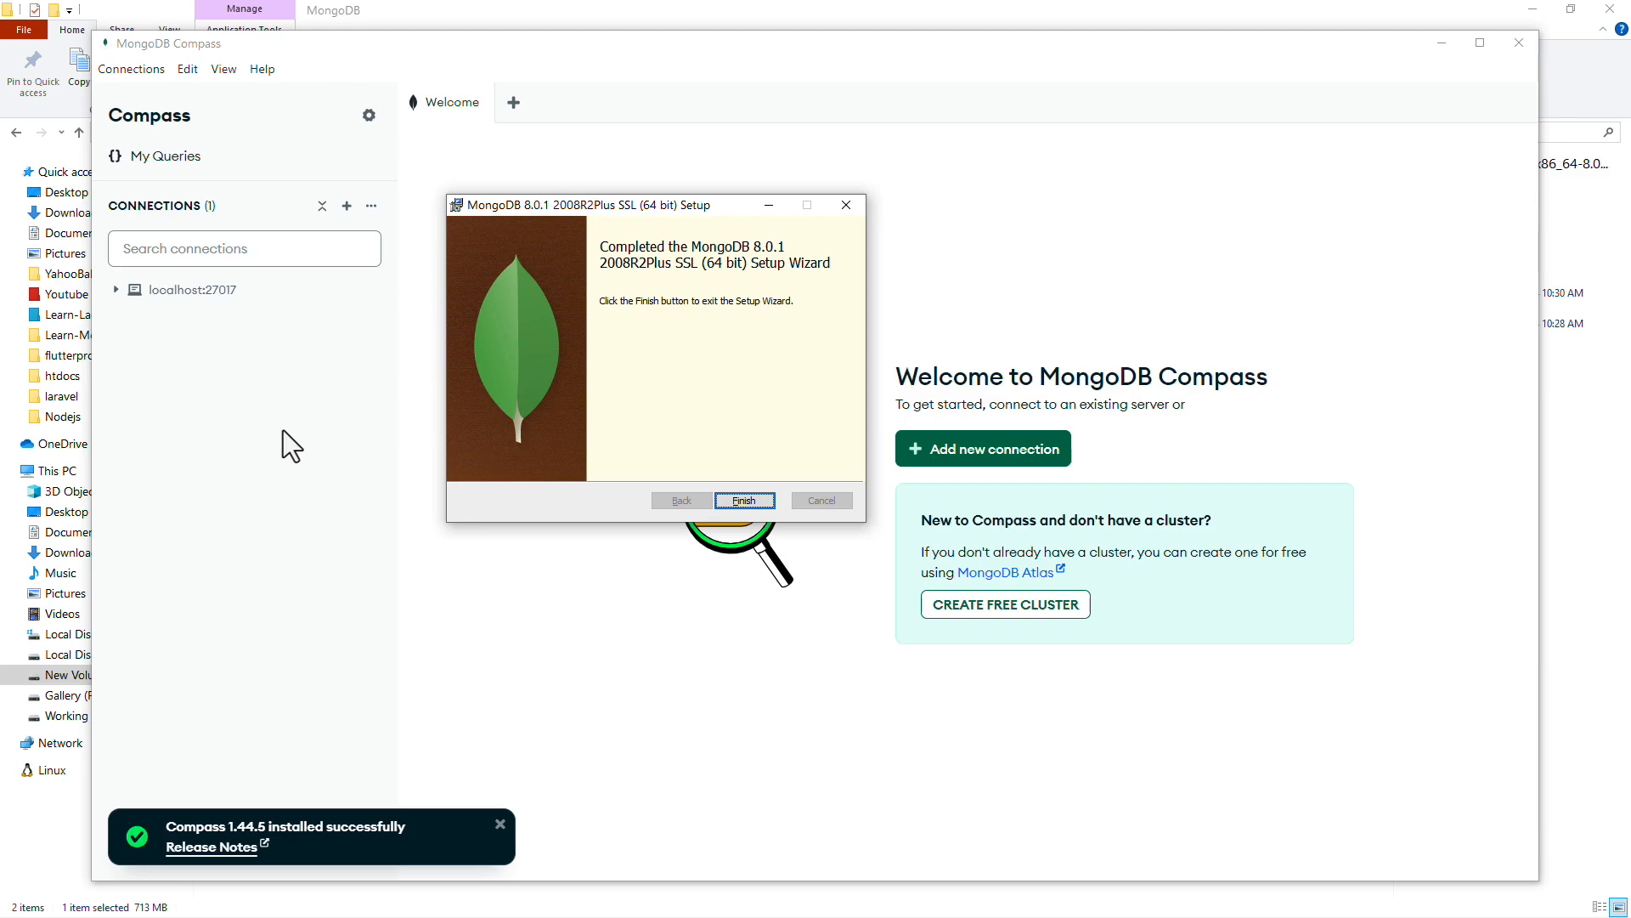
click(734, 502)
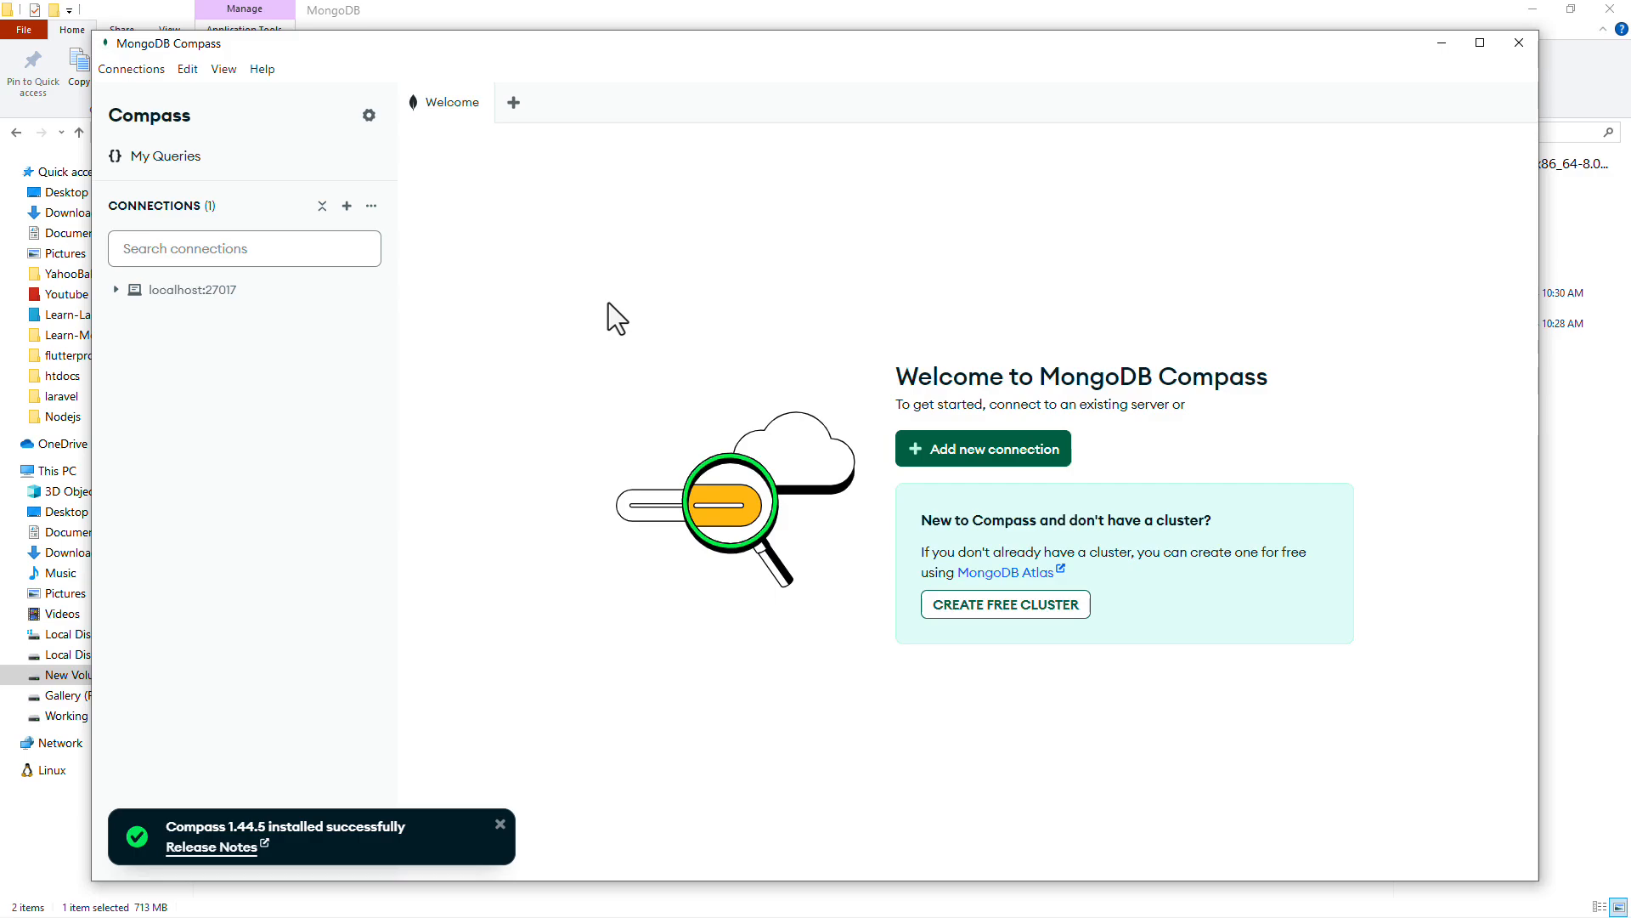
double_click(552, 42)
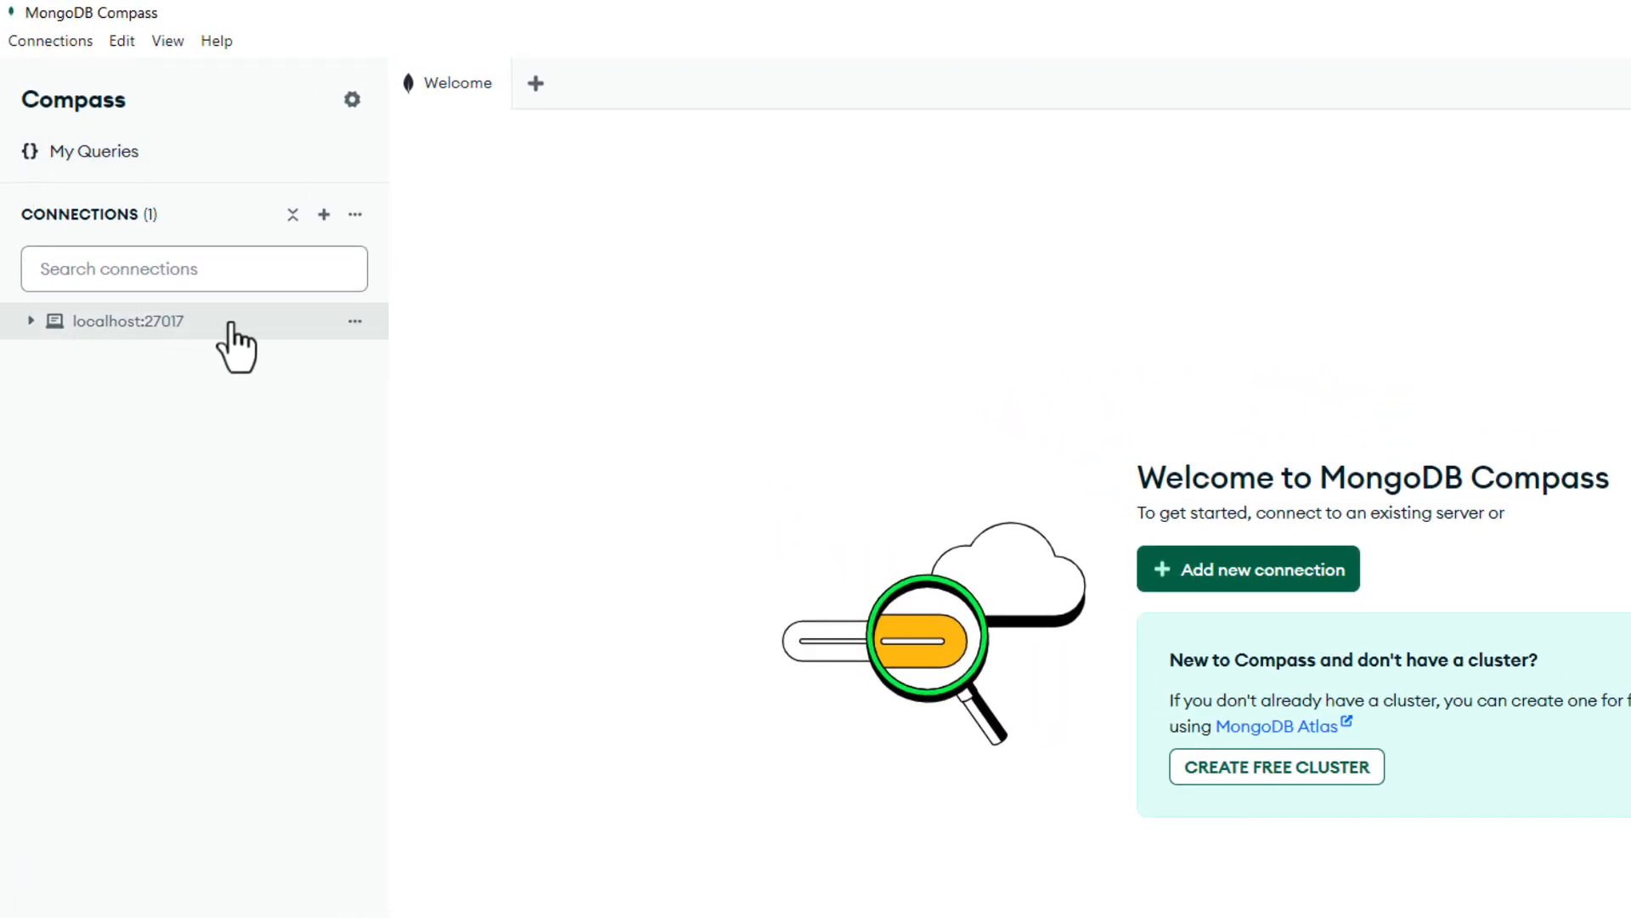
Create a new Compass connection named MongoDB with the URI mongodb://localhost:27017/, then save it and connect.
click(324, 215)
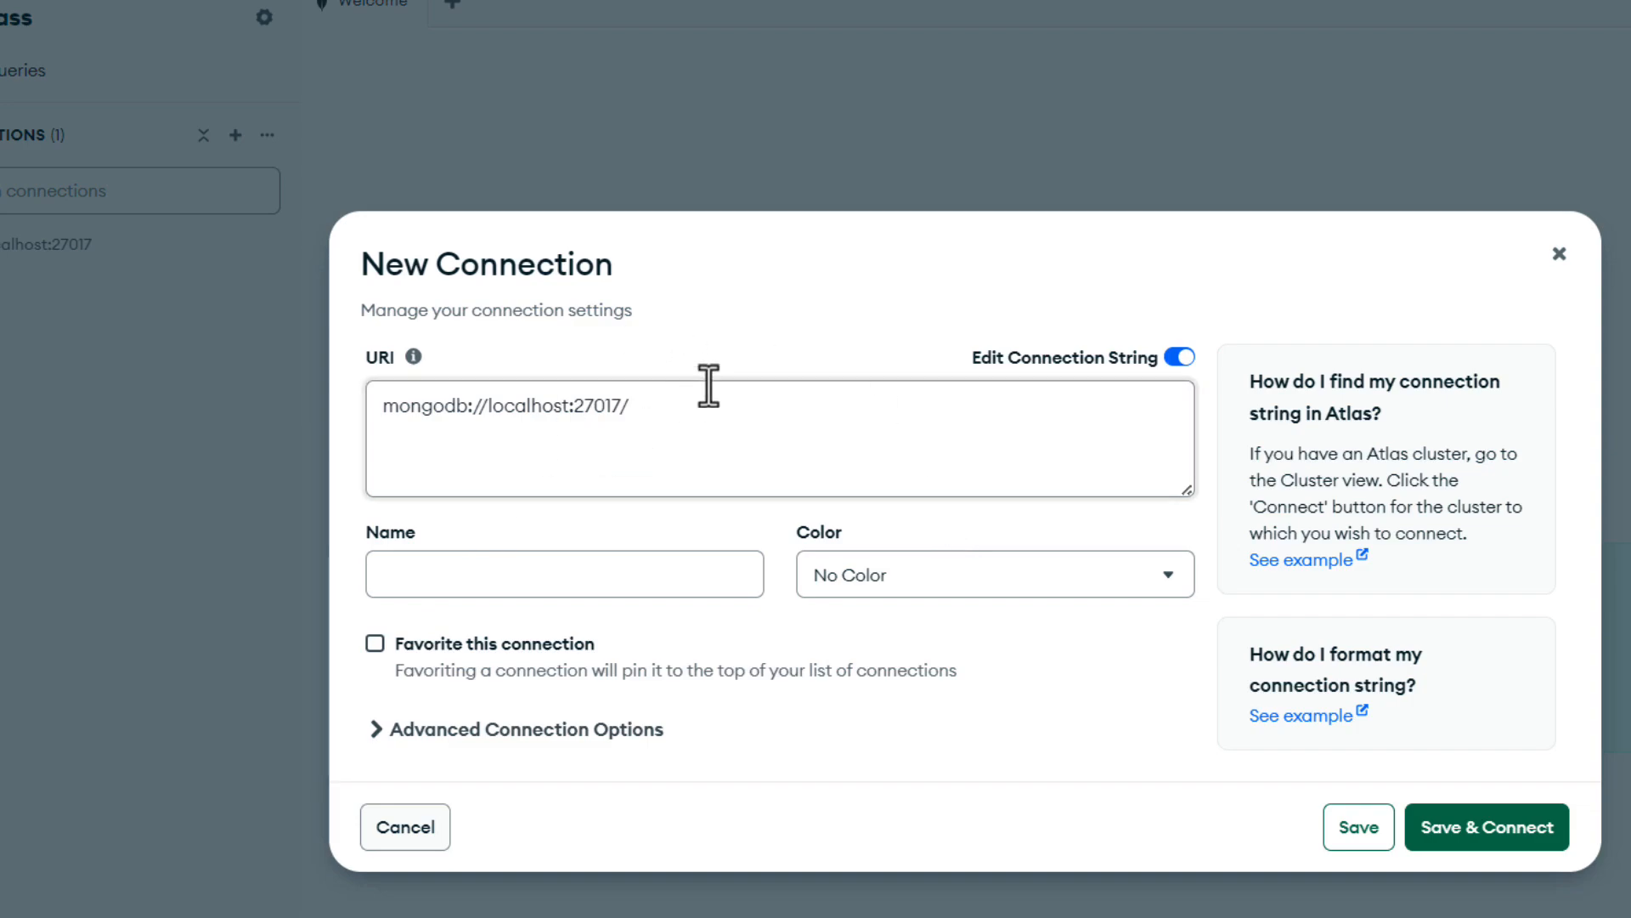
drag(691, 404, 404, 395)
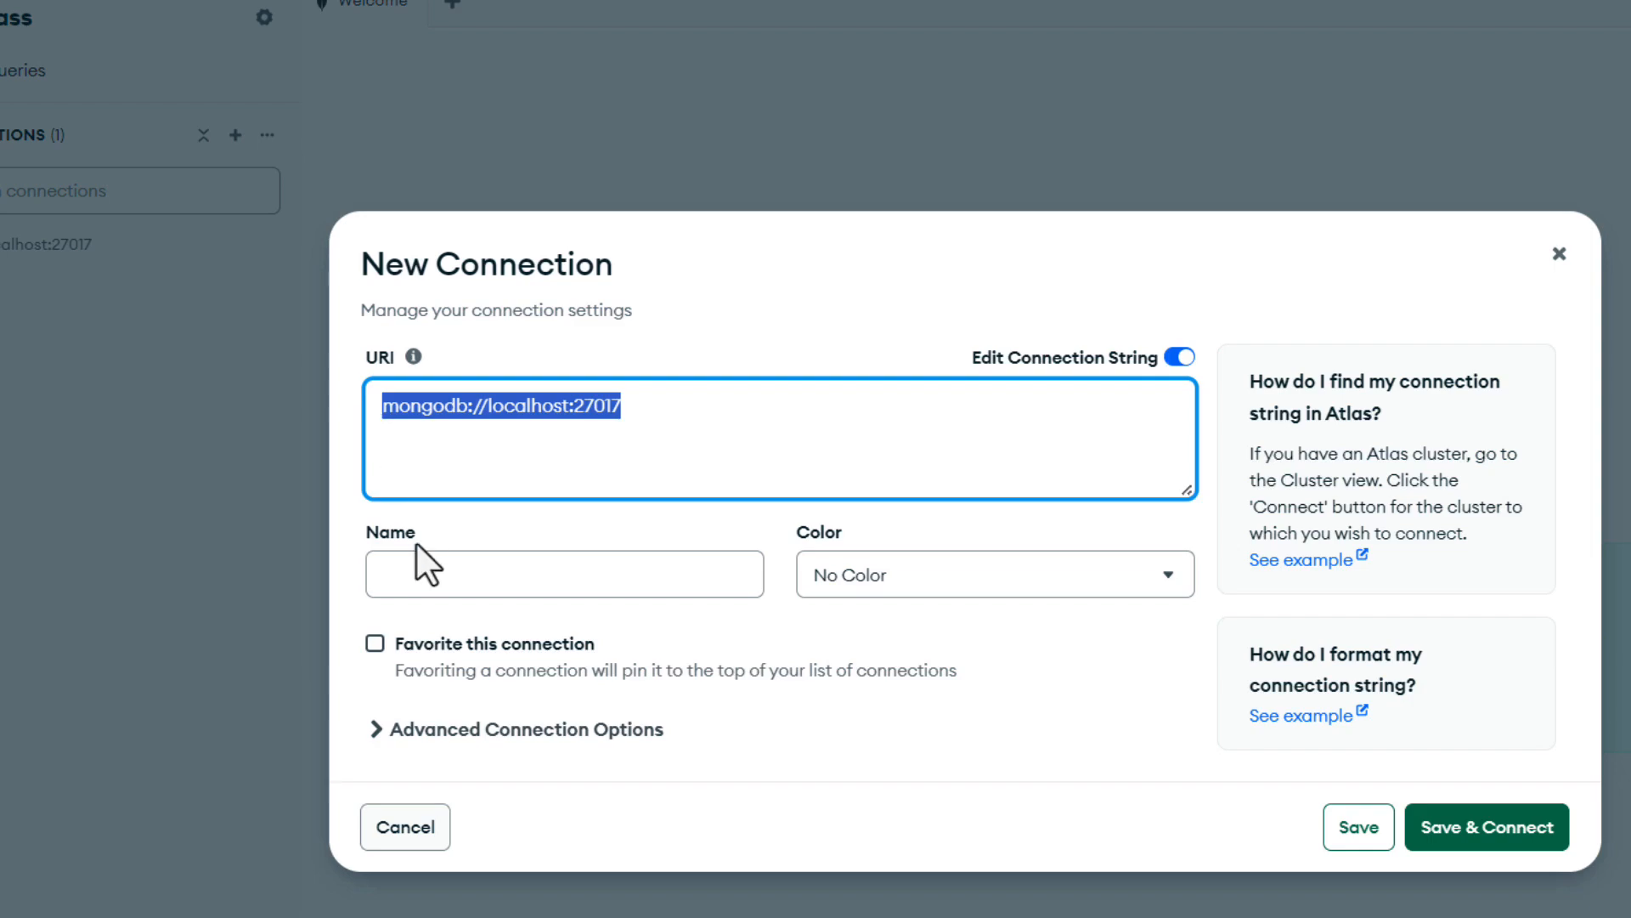
click(592, 423)
click(642, 463)
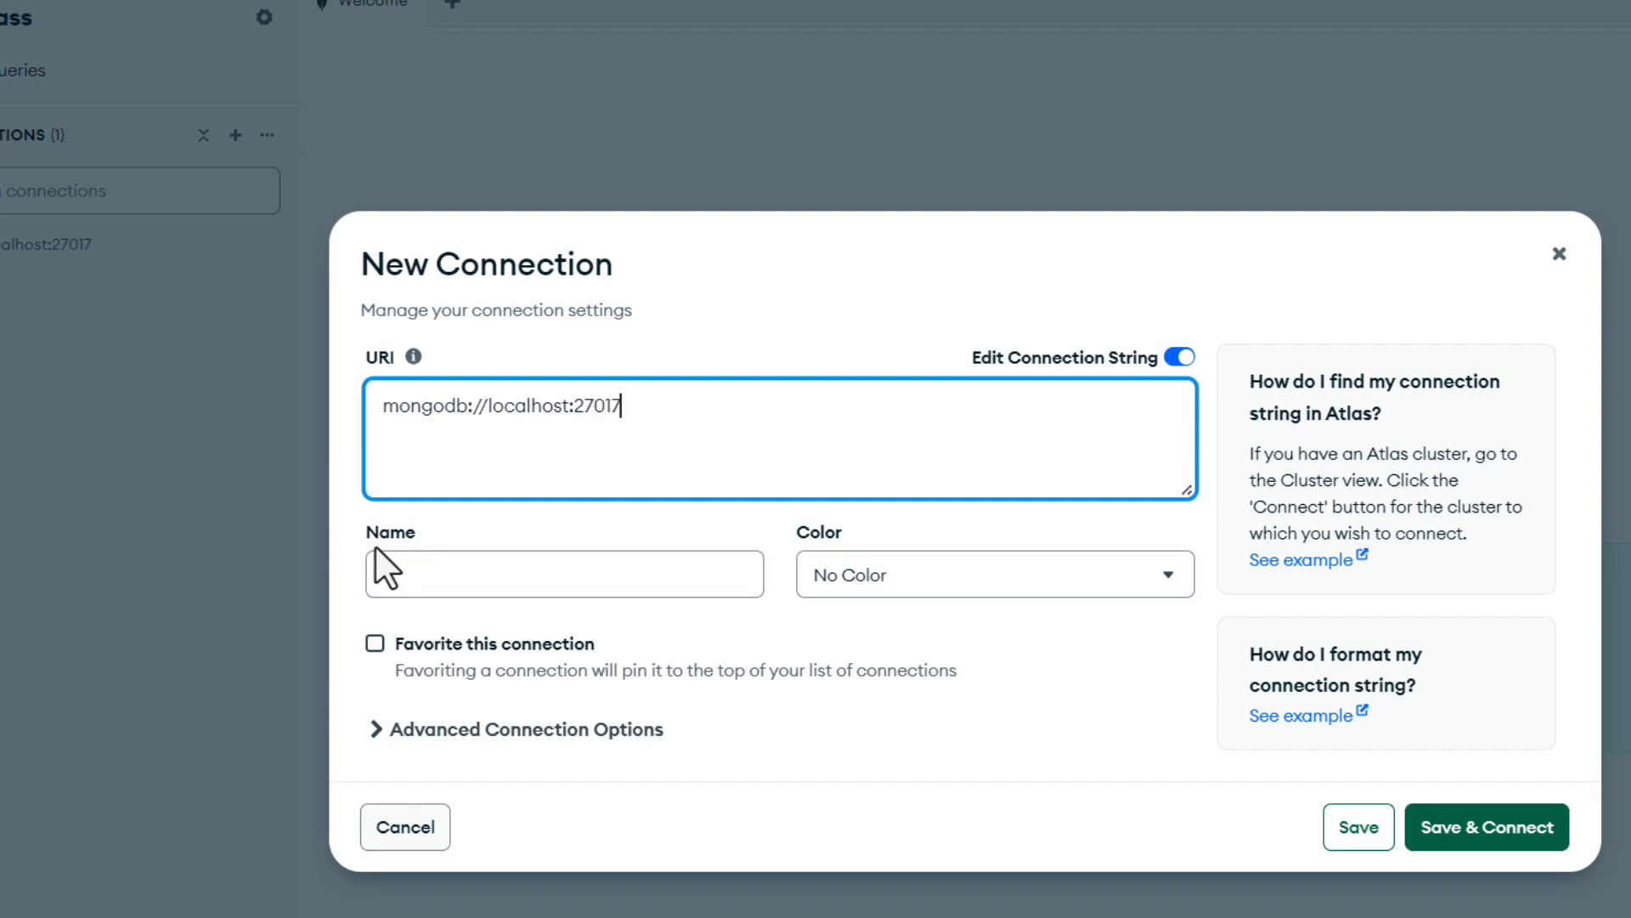
click(540, 580)
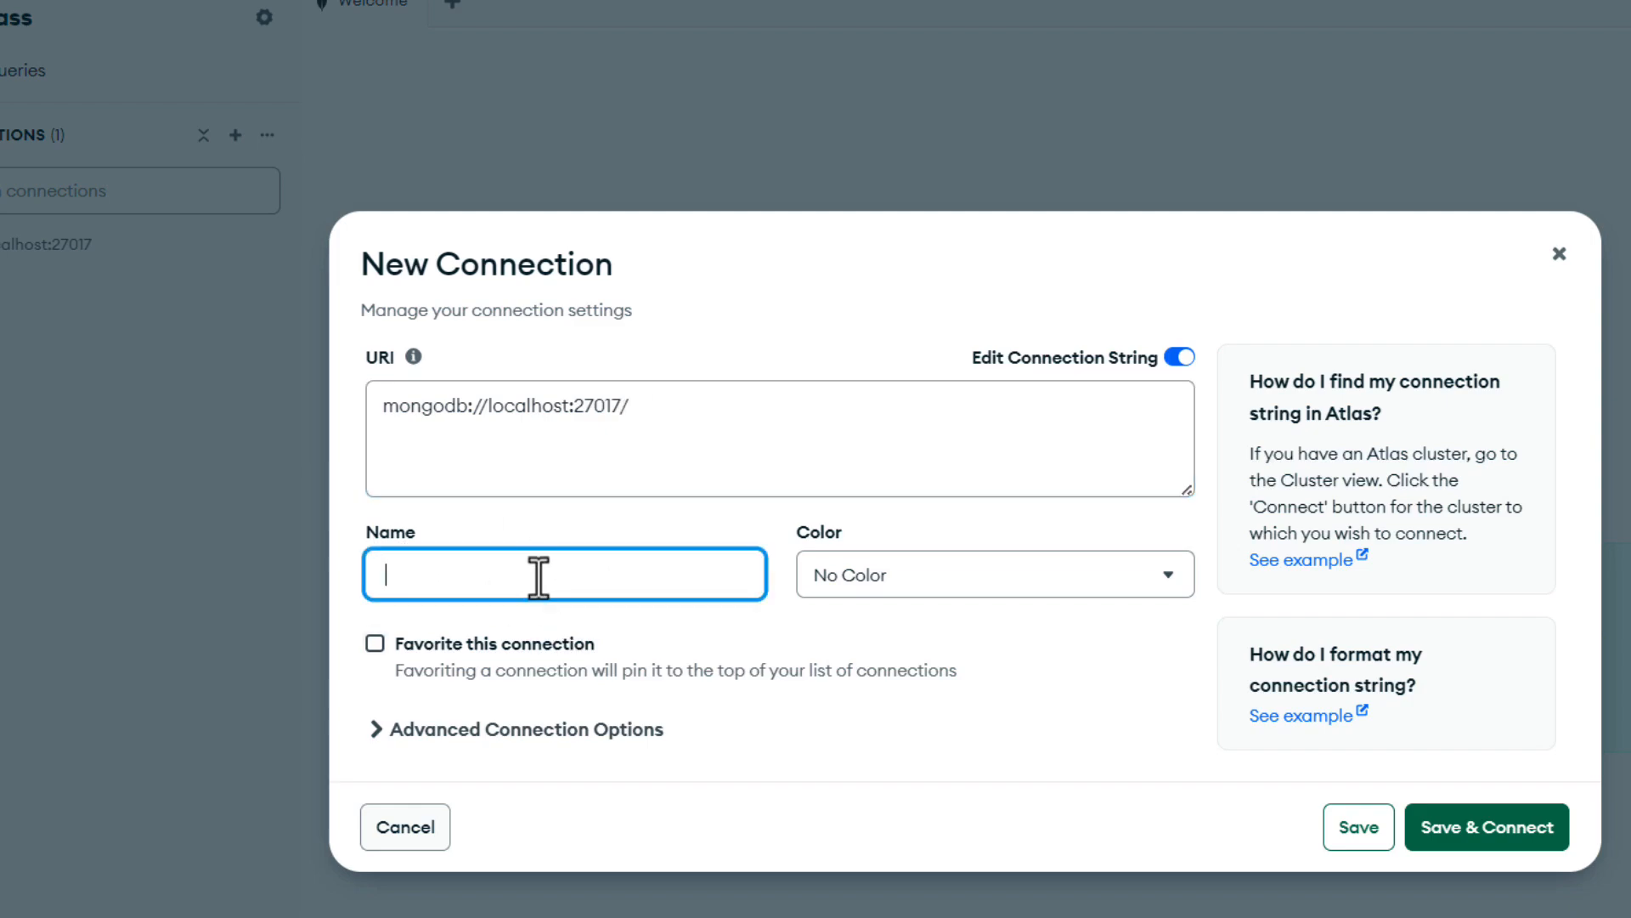
text(MongoDB)
click(1428, 829)
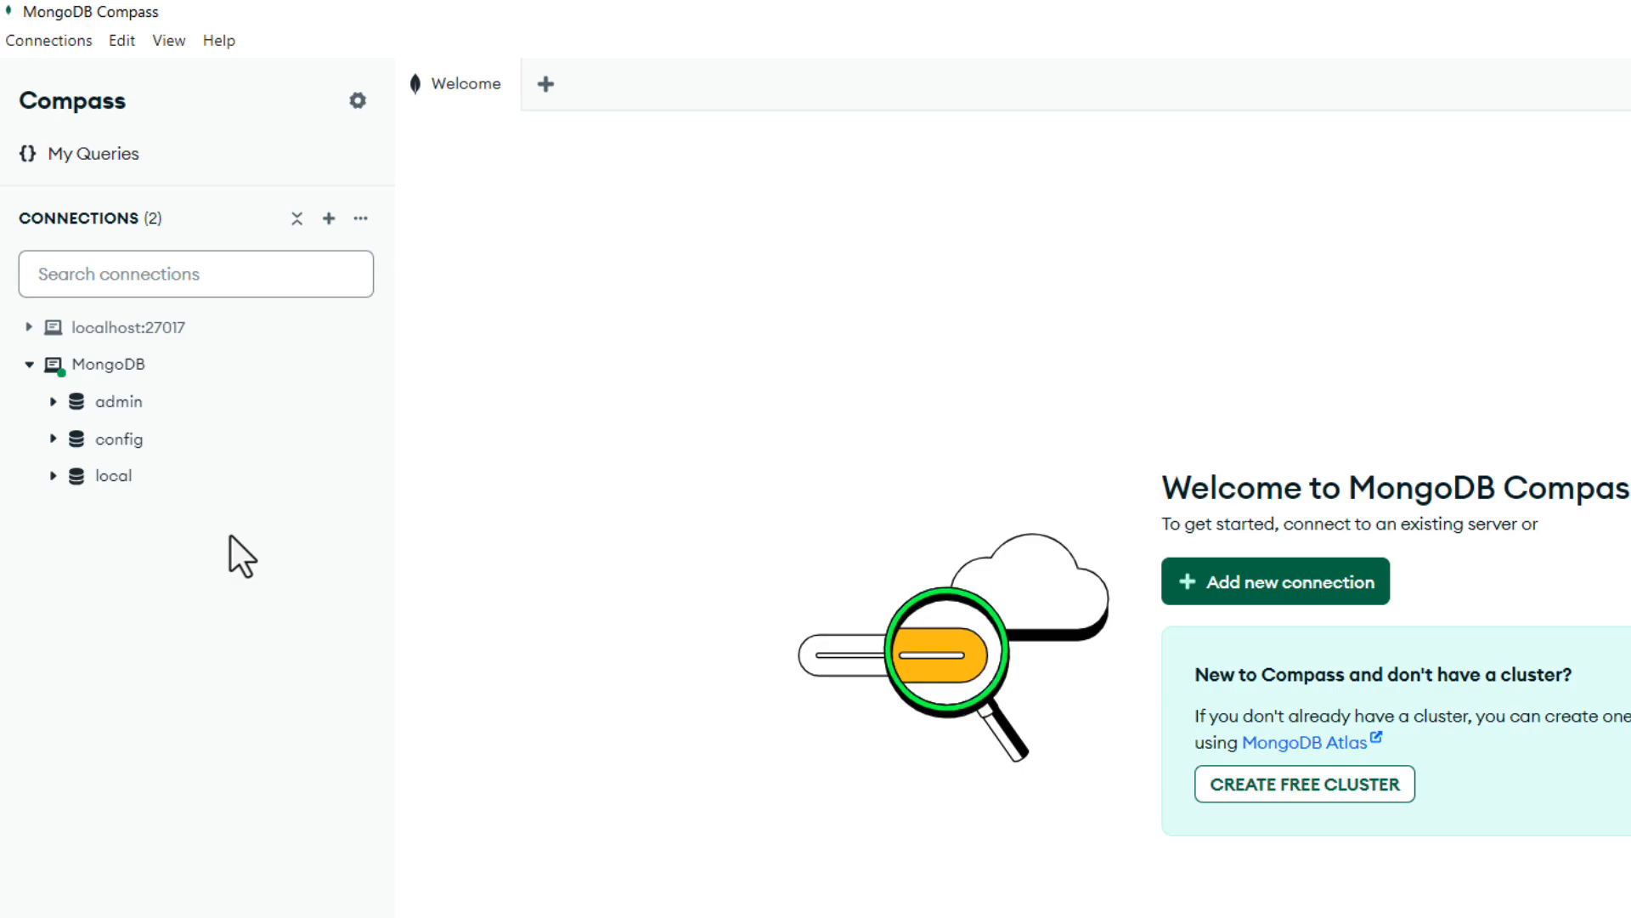
Expand the admin, config and local databases of the MongoDB connection to examine their contents.
click(149, 410)
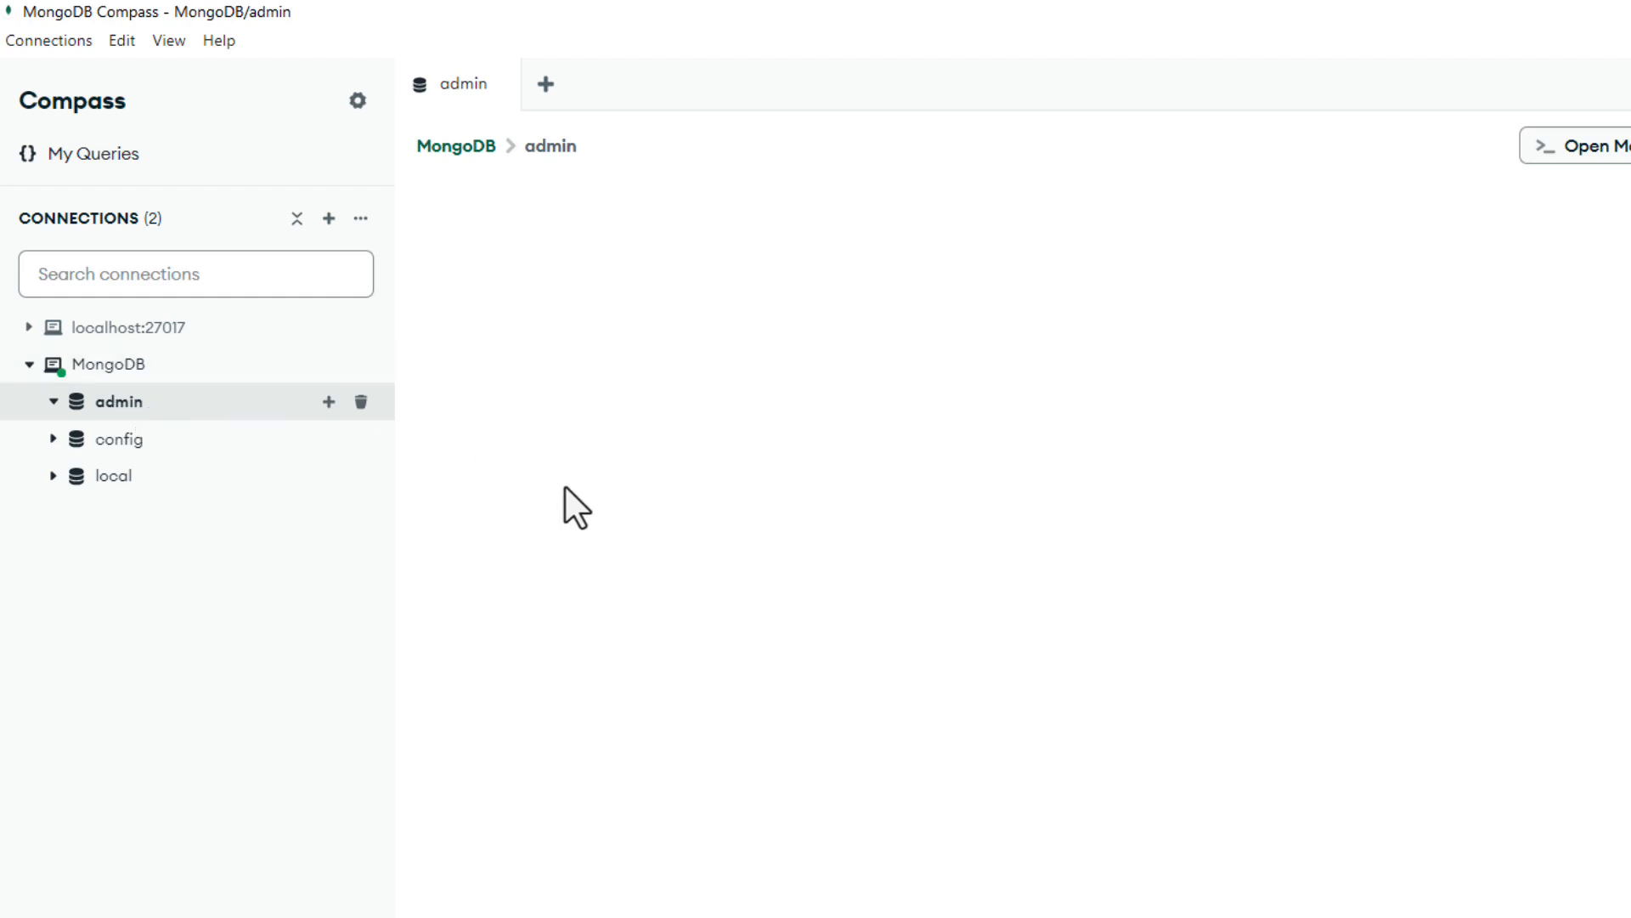
click(107, 440)
click(107, 477)
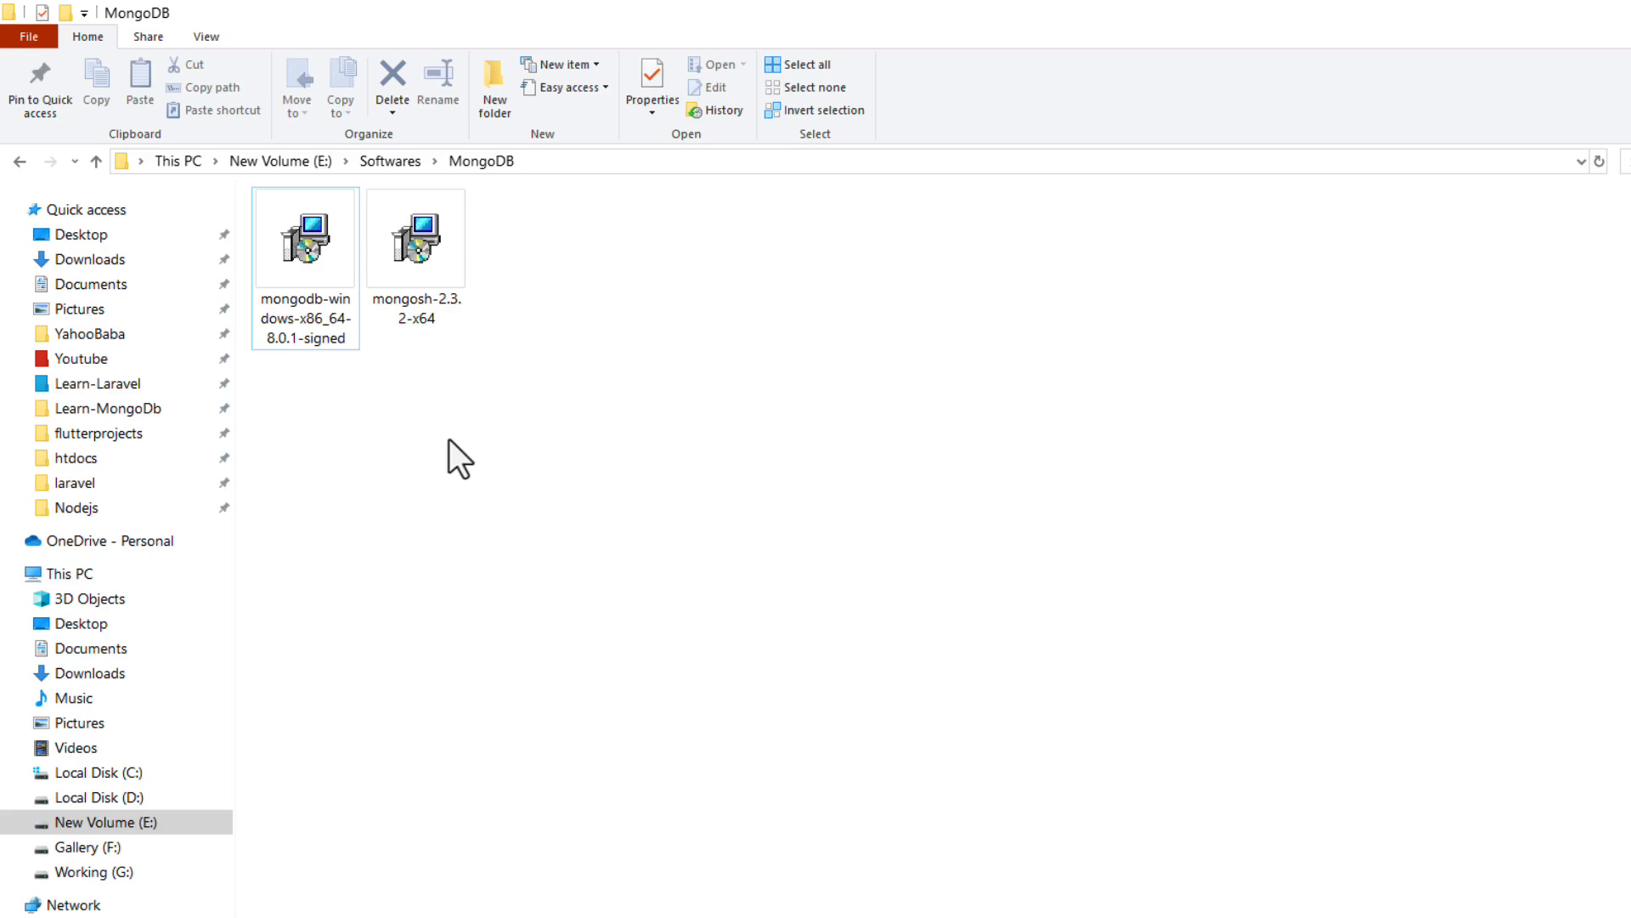
In File Explorer, launch the mongosh-2.3.2-x64 installer, reposition its wizard, and proceed to the destination folder choice.
double_click(425, 287)
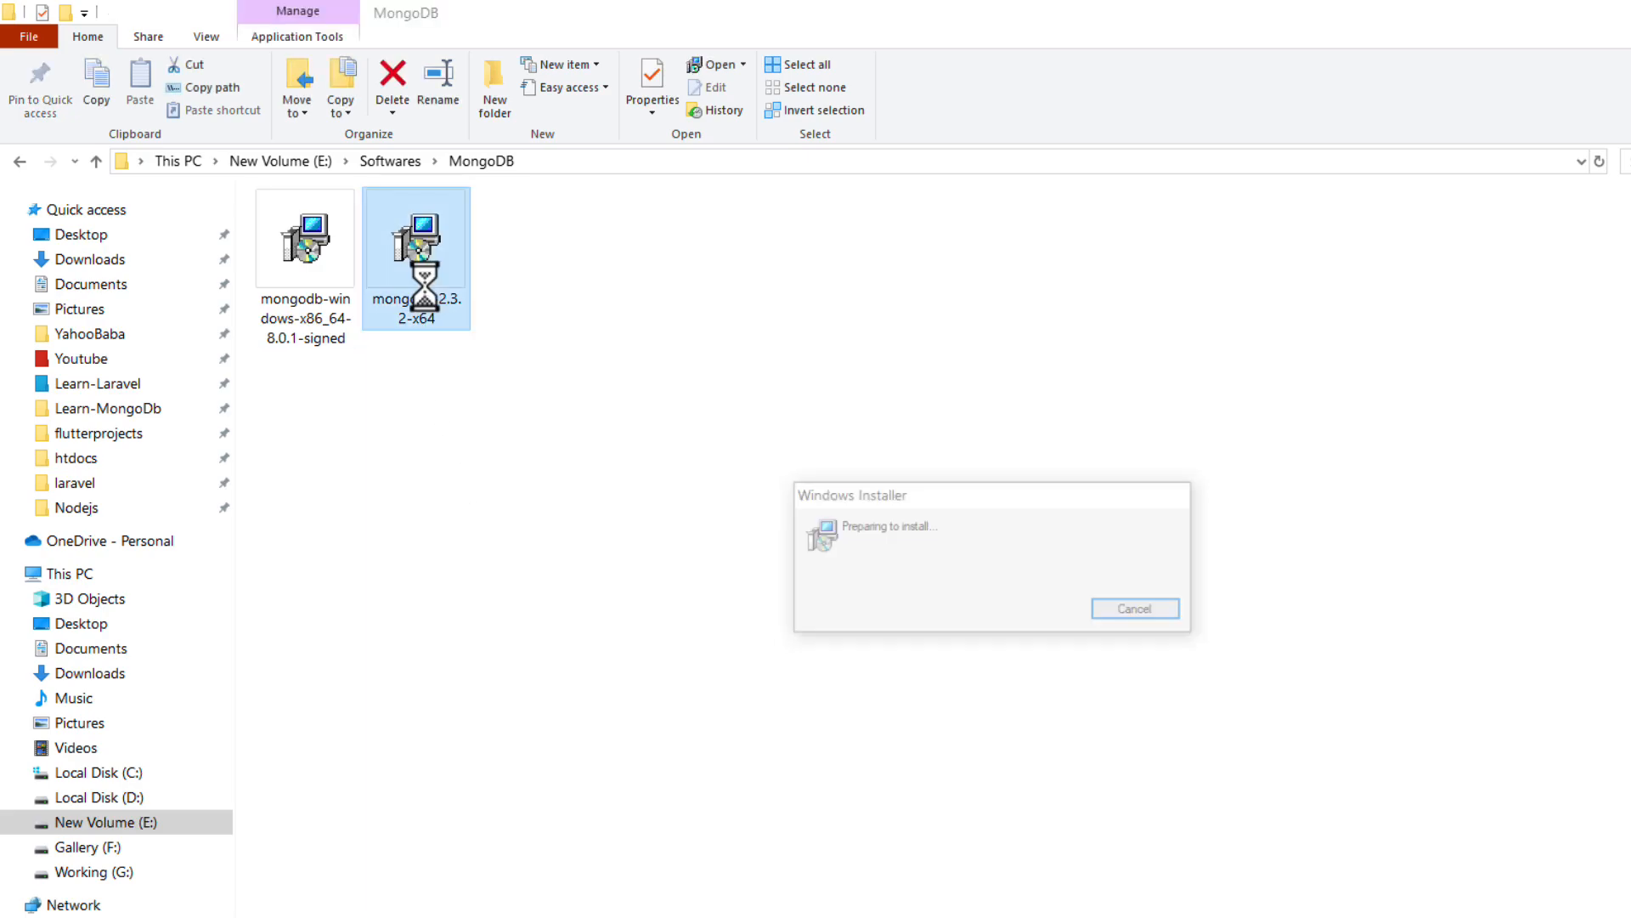
drag(986, 374, 791, 263)
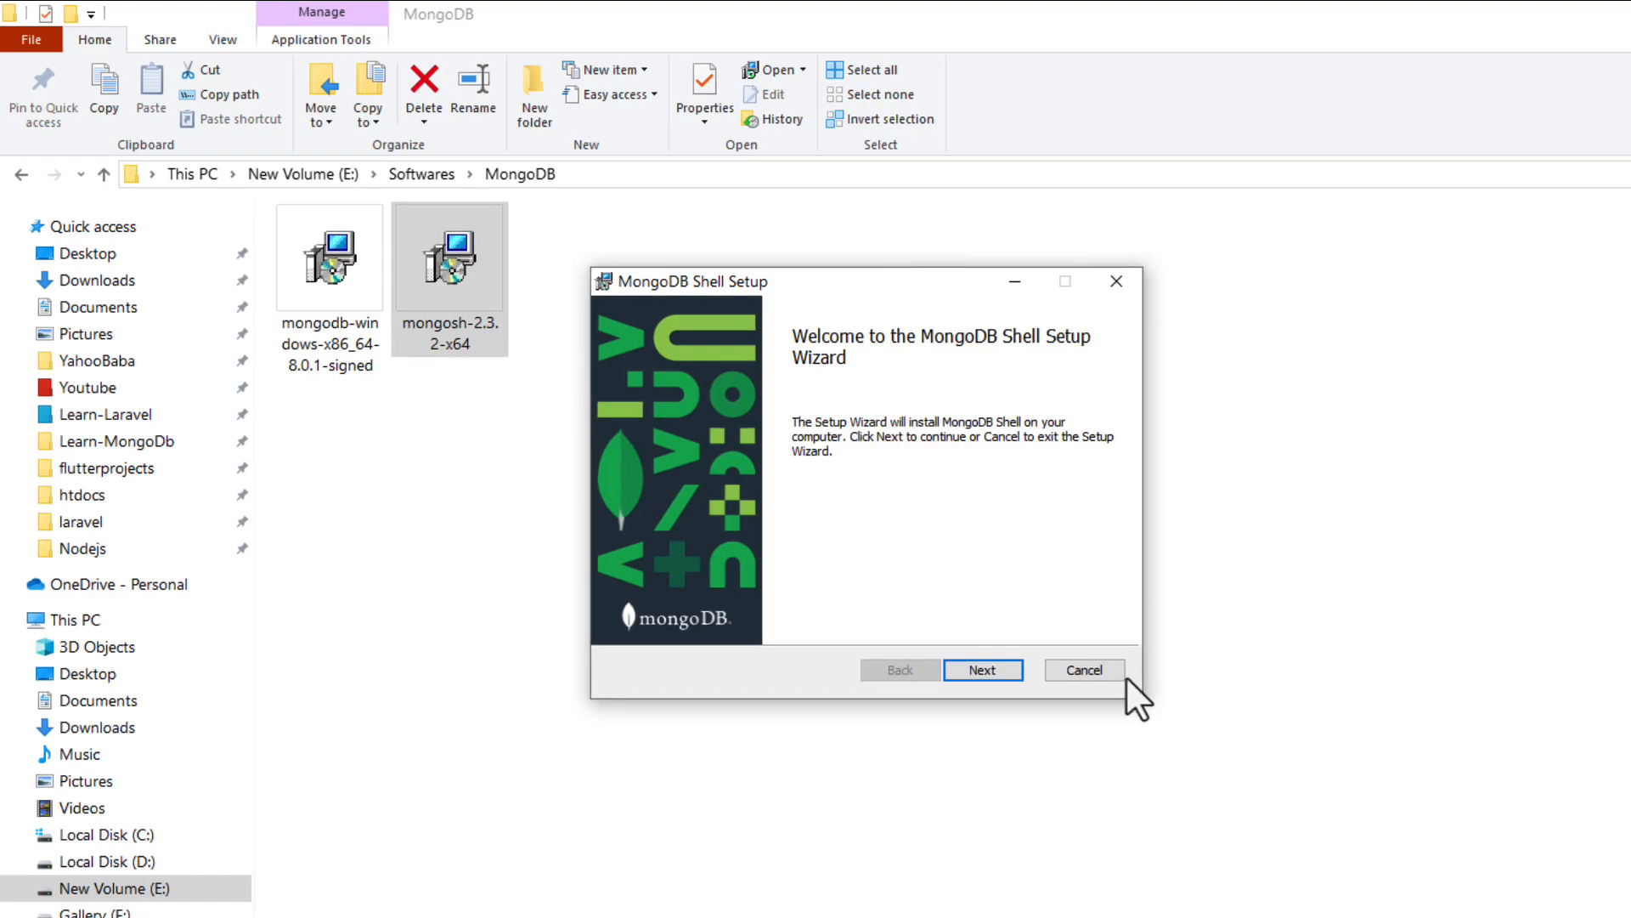
click(982, 672)
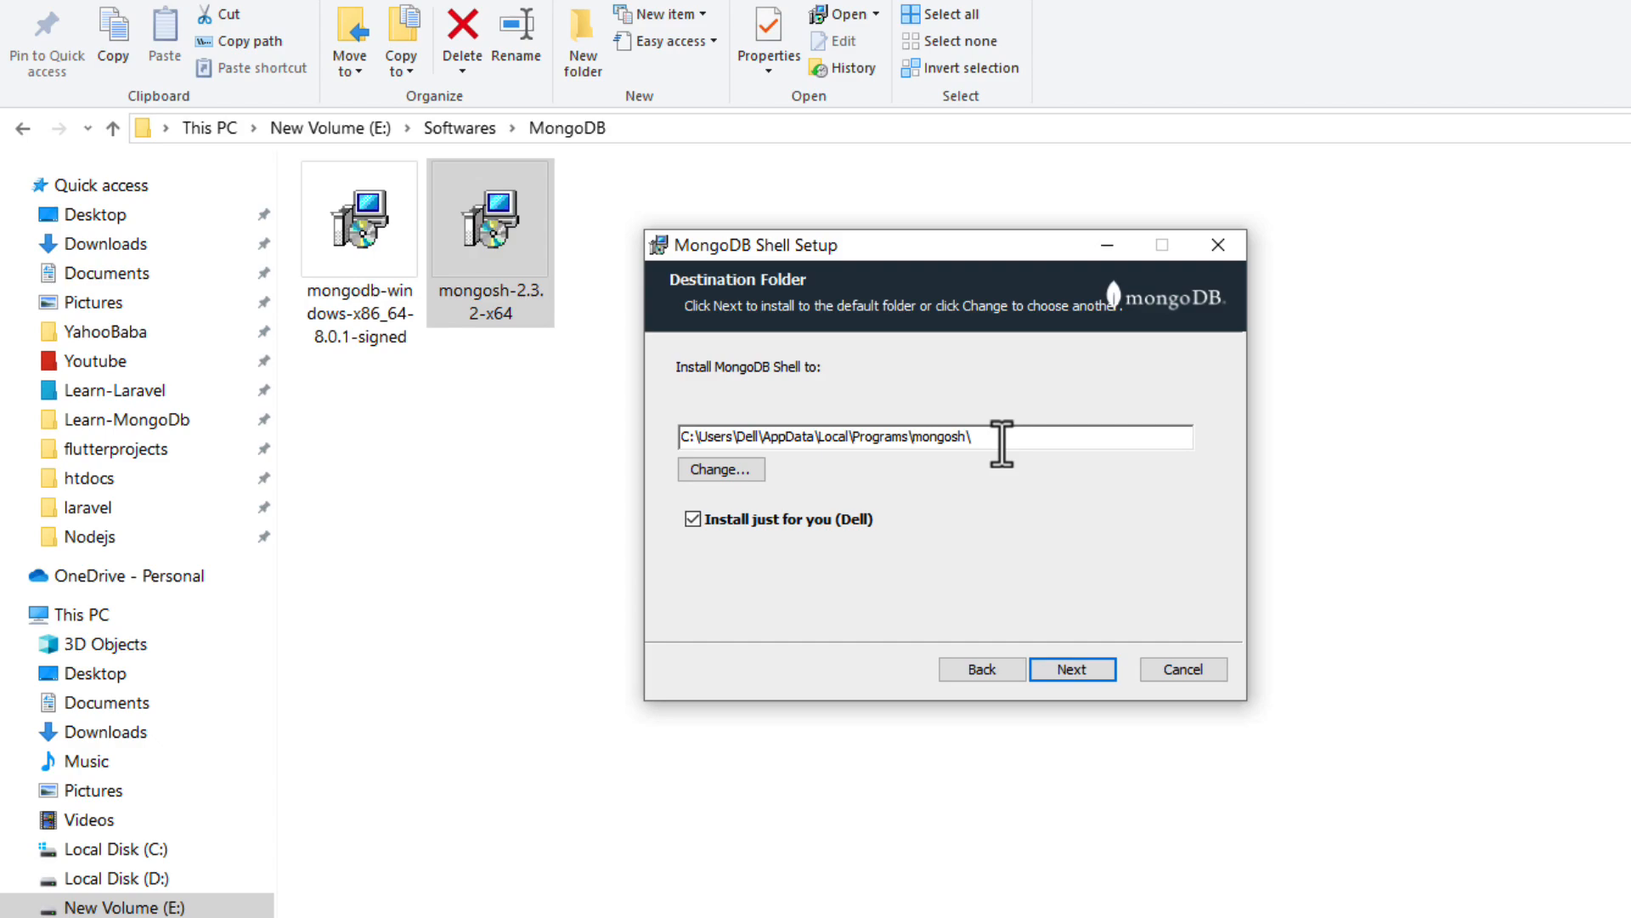
Change the MongoDB Shell destination to a new folder named Mongosh on Local Disk (C:).
click(716, 471)
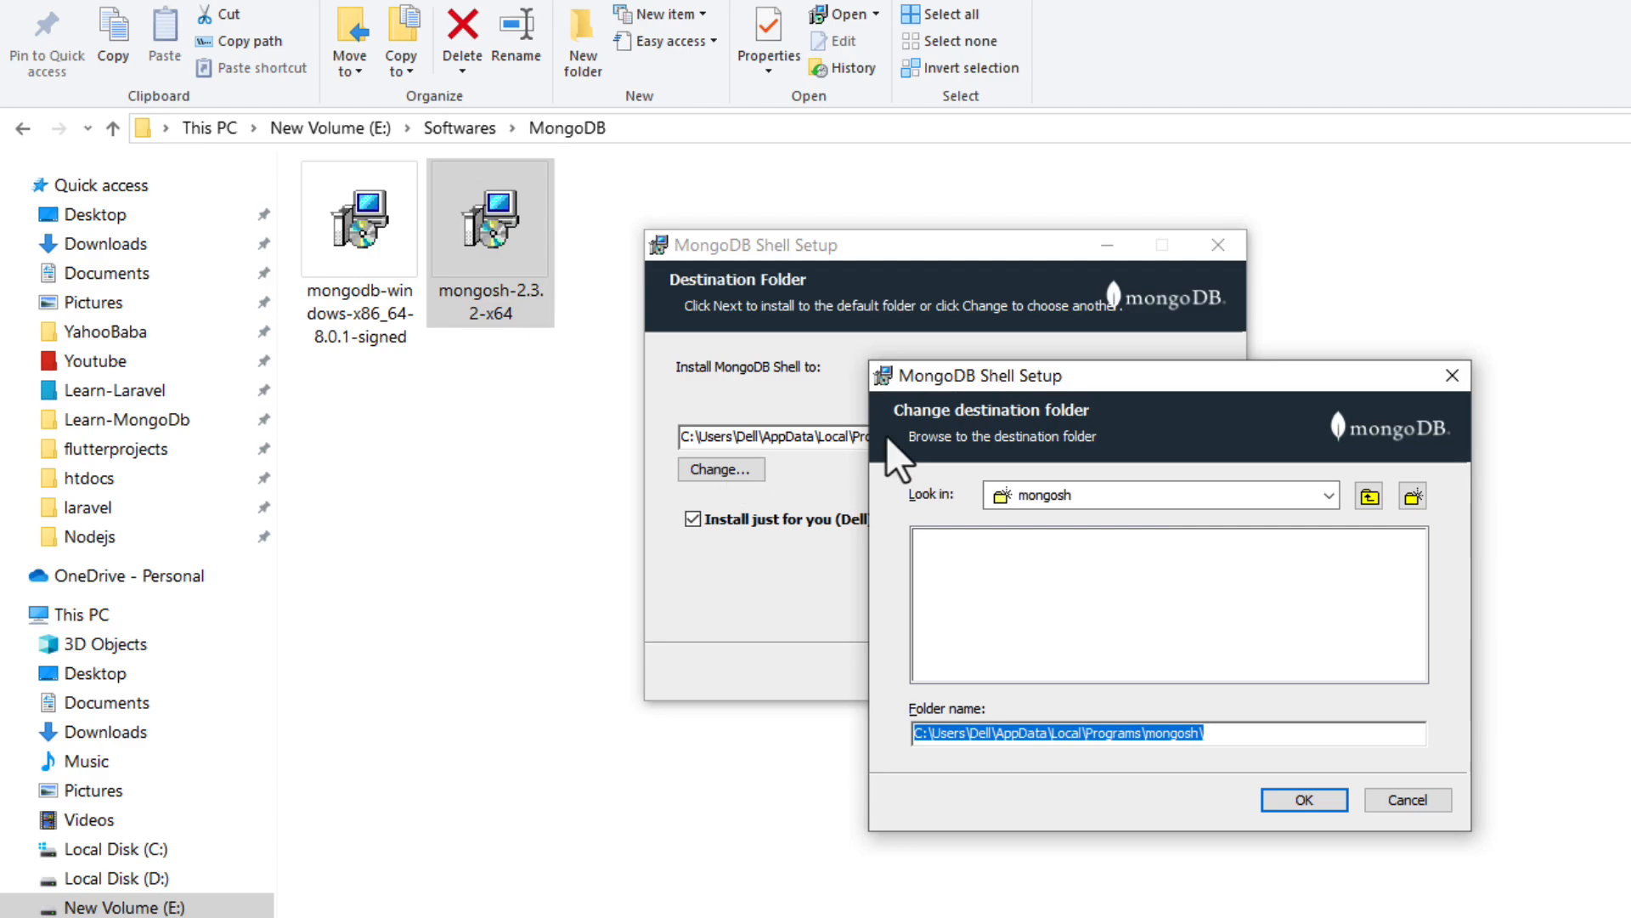
drag(985, 375, 693, 152)
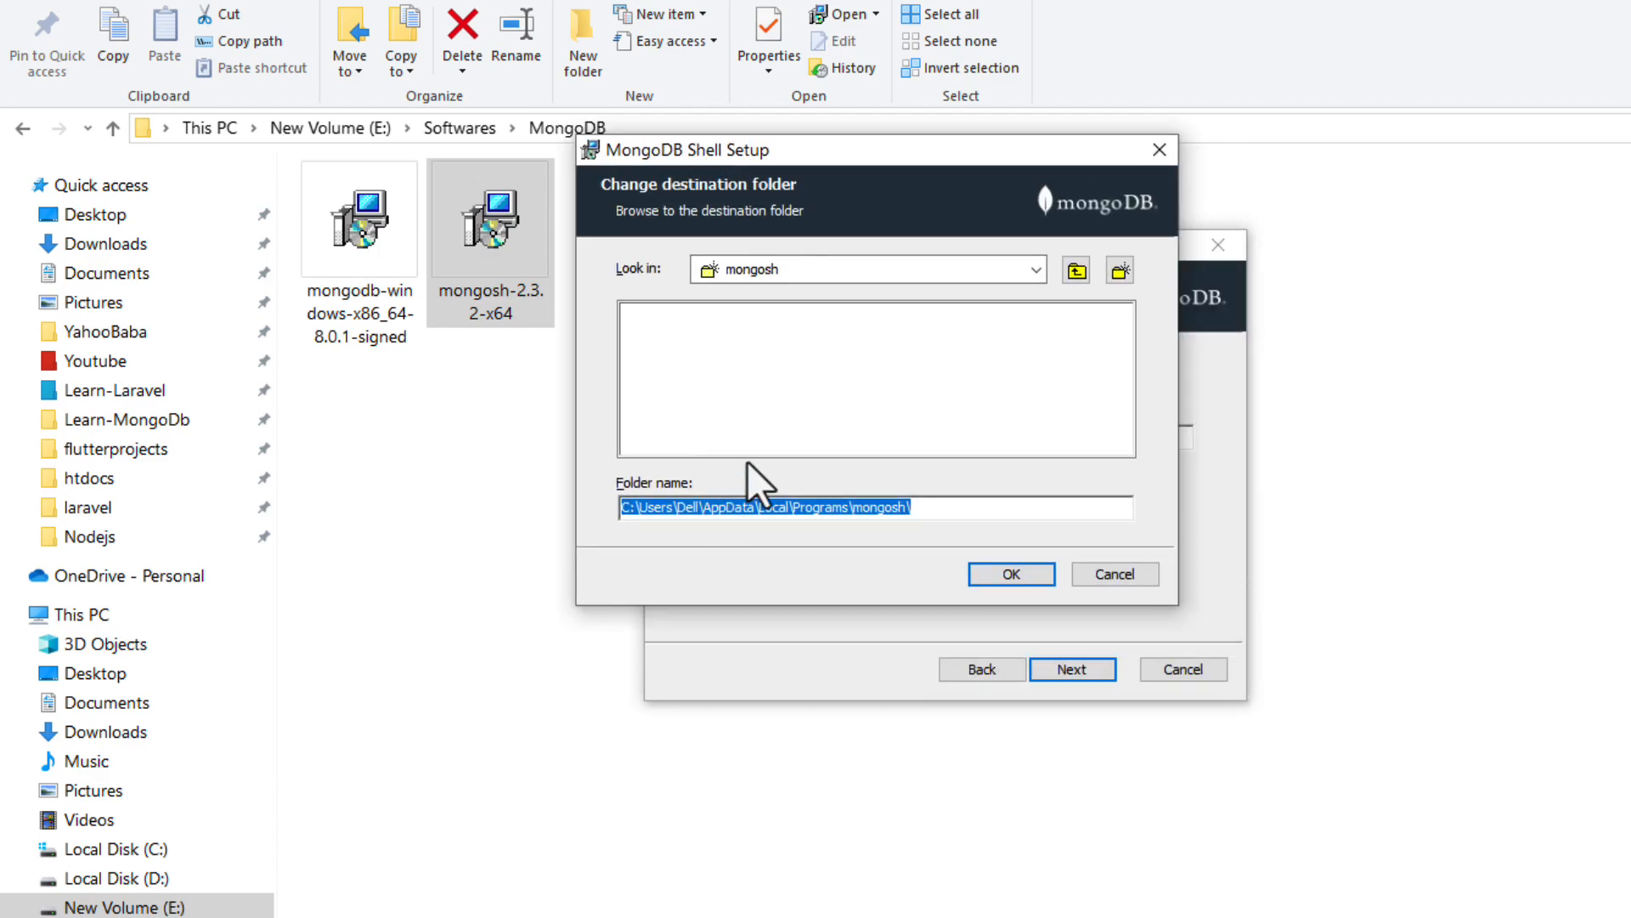
click(1036, 269)
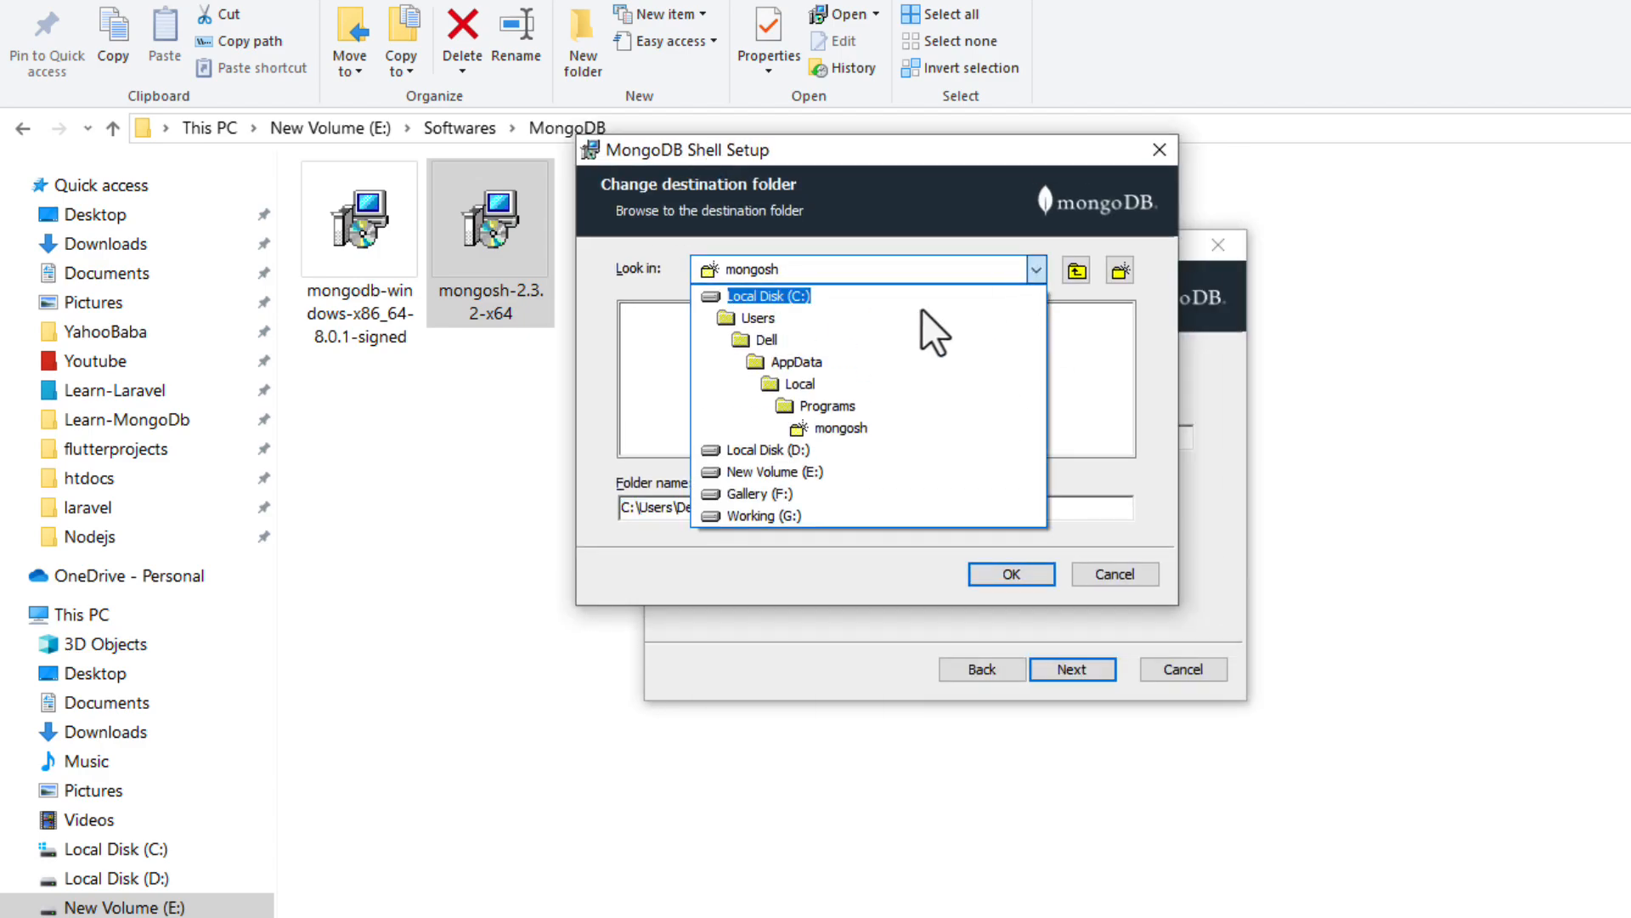
click(780, 296)
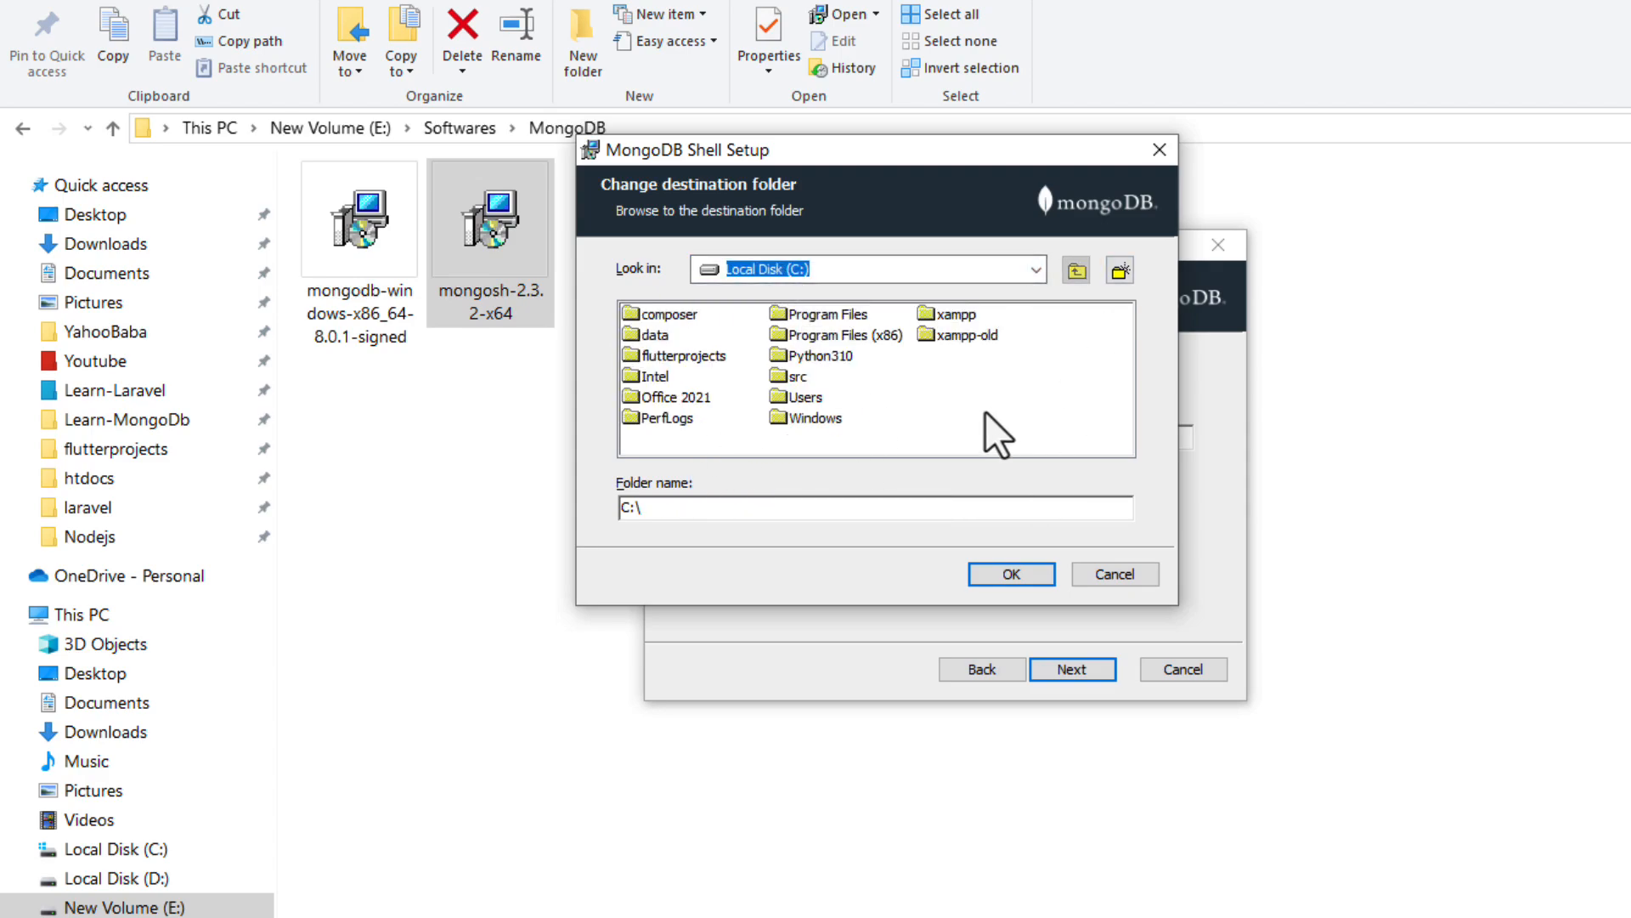
click(1119, 273)
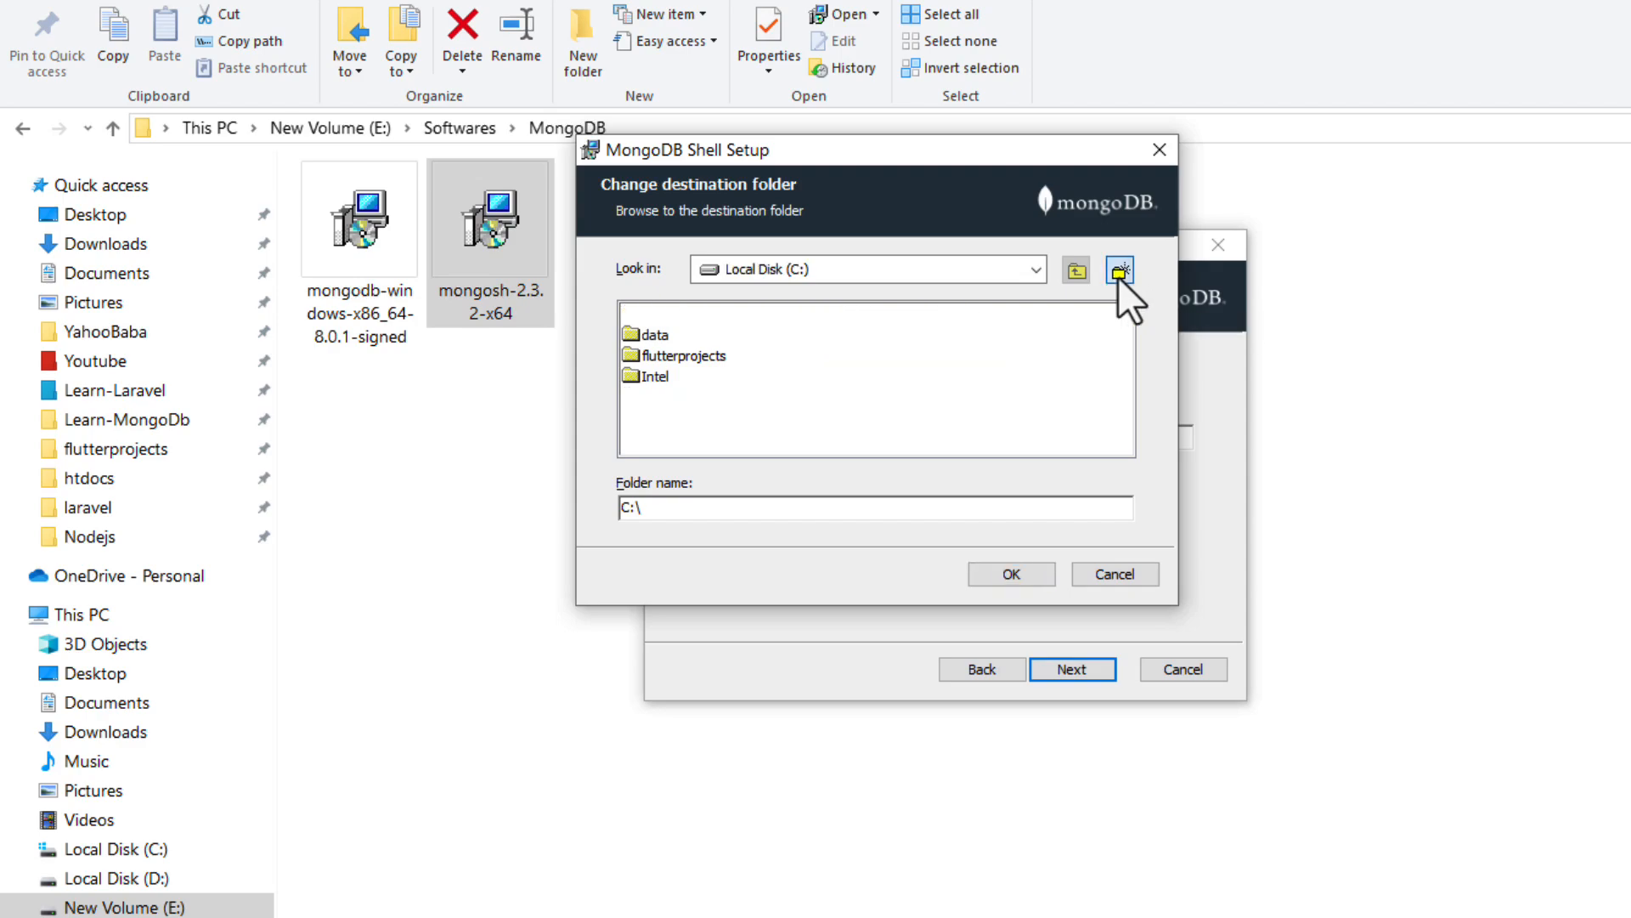
text(Mongosh)
key(Return)
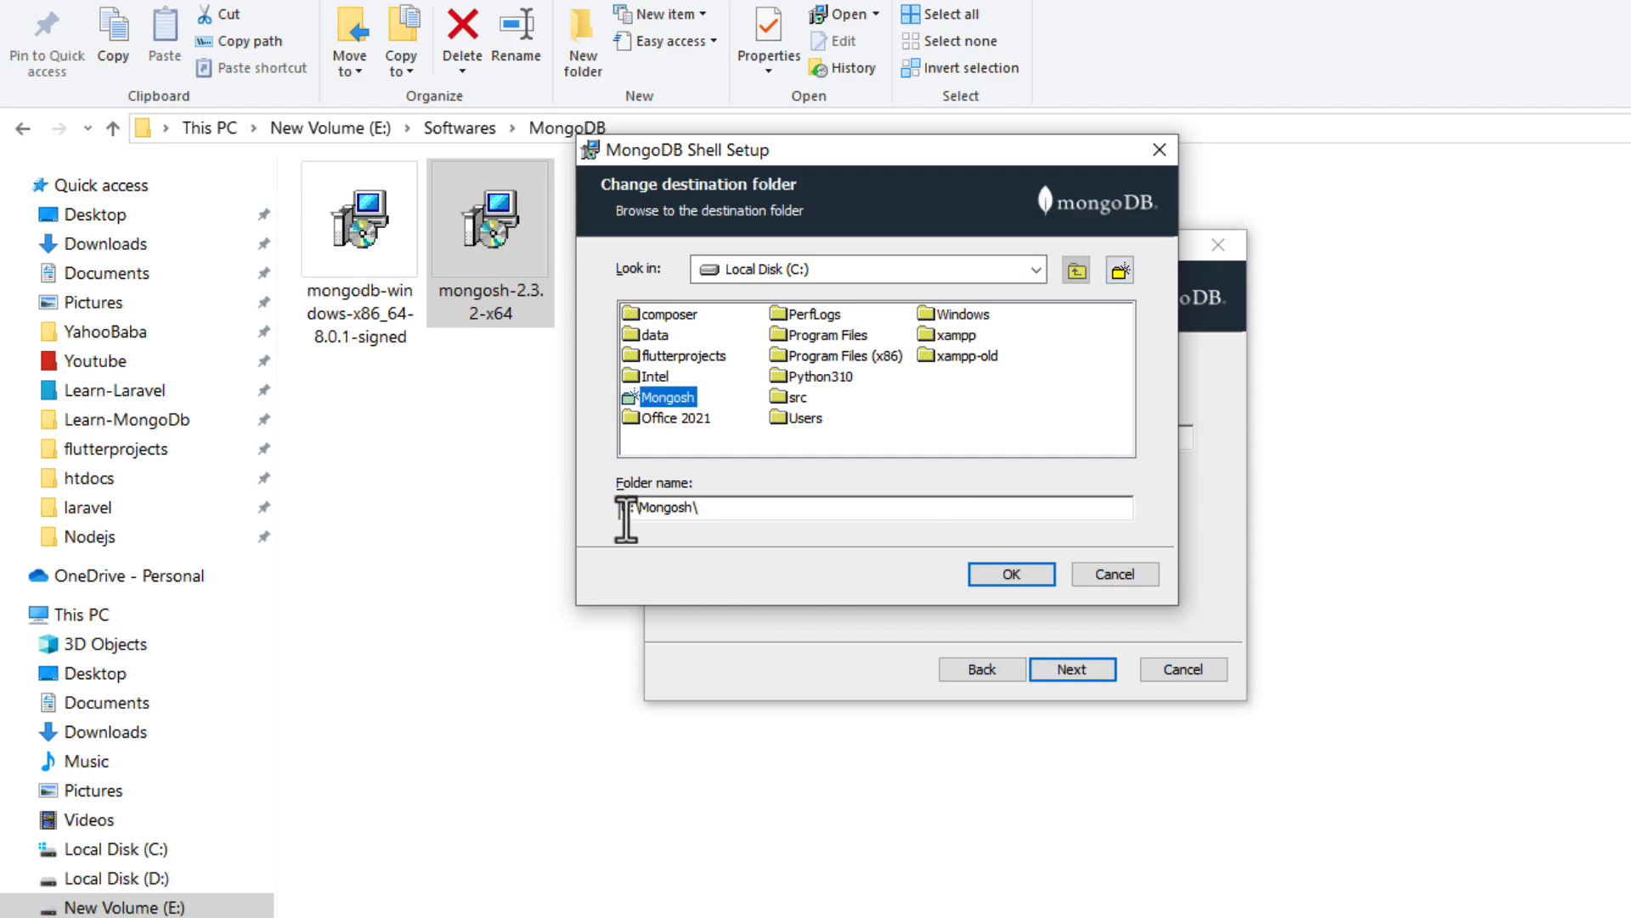
click(991, 579)
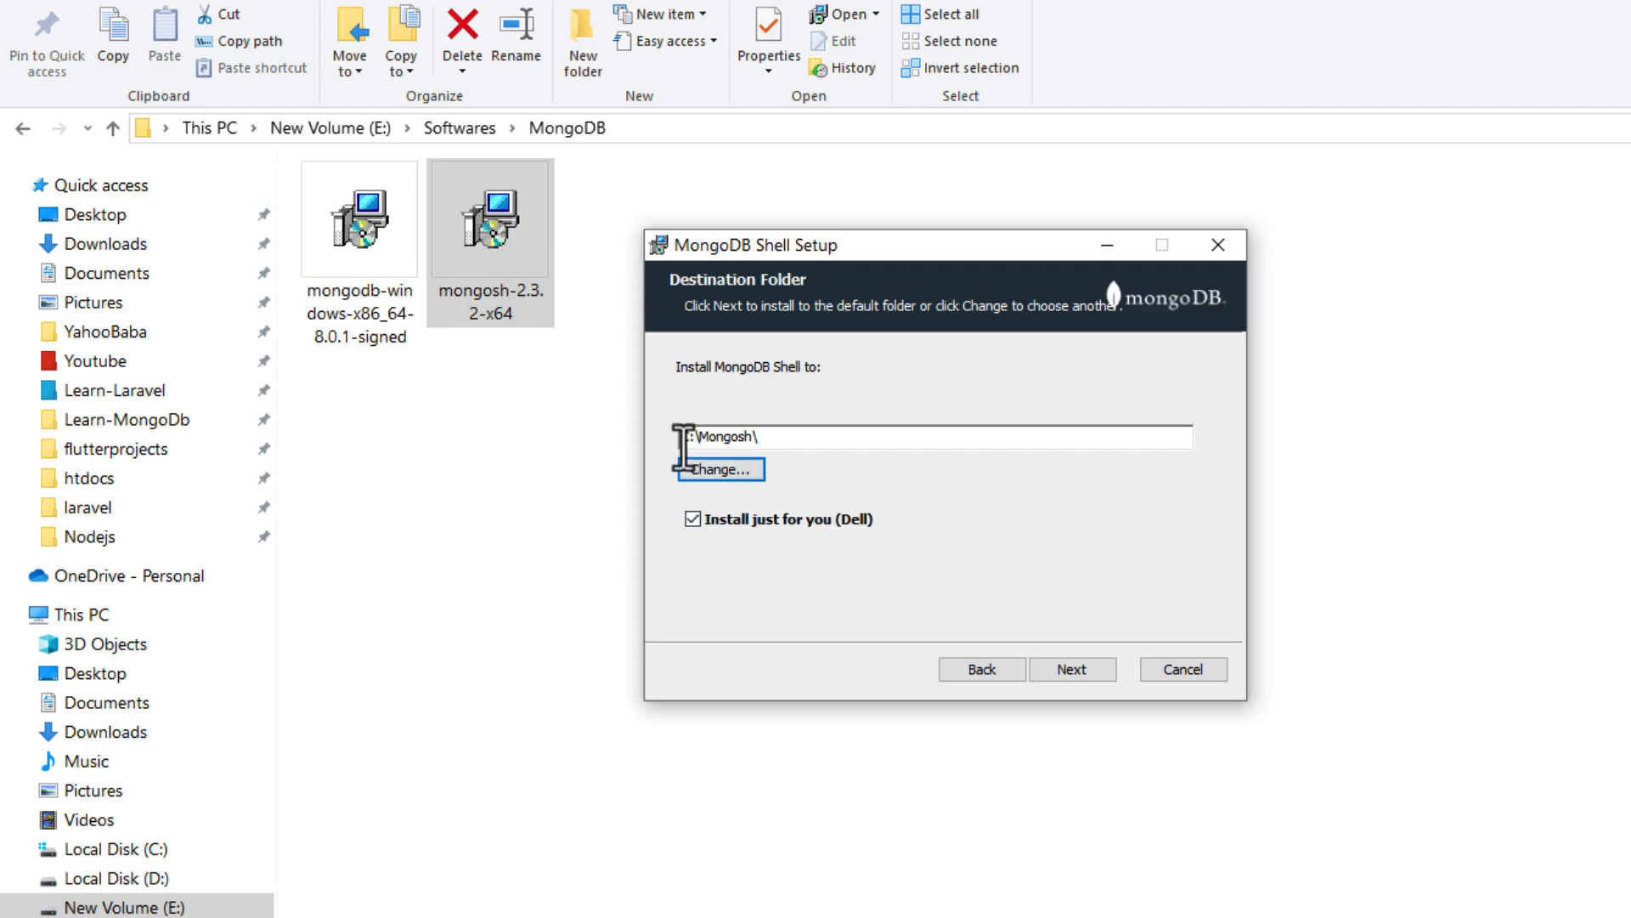
Install MongoDB Shell into the chosen folder, keeping the just-for-you option, and exit the completed wizard.
click(1070, 670)
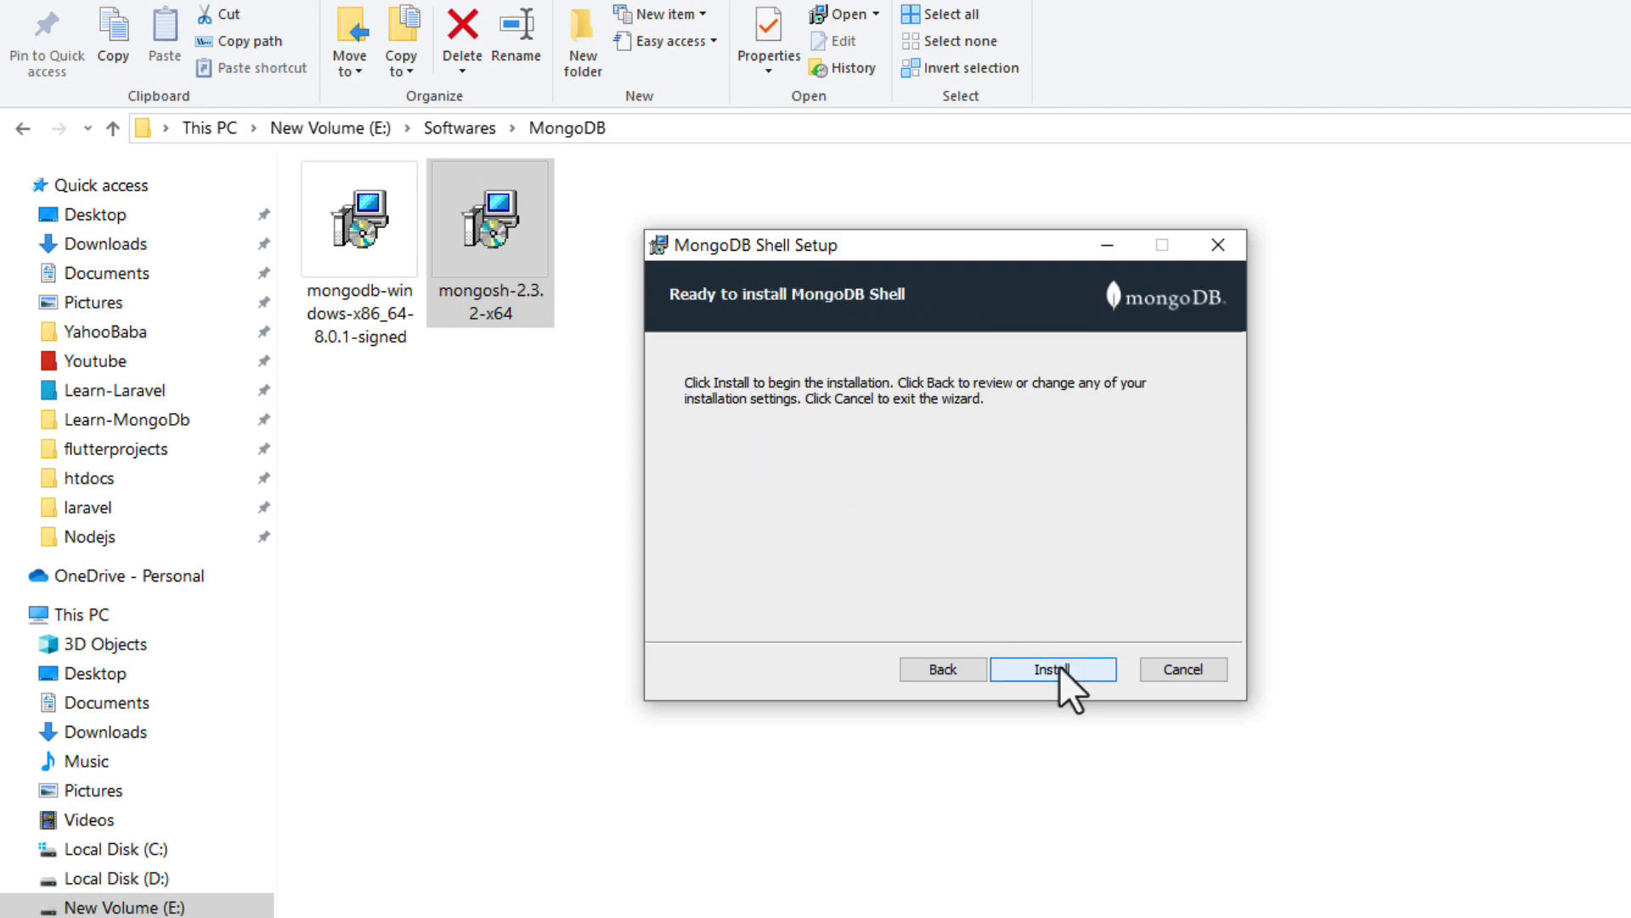
click(1058, 666)
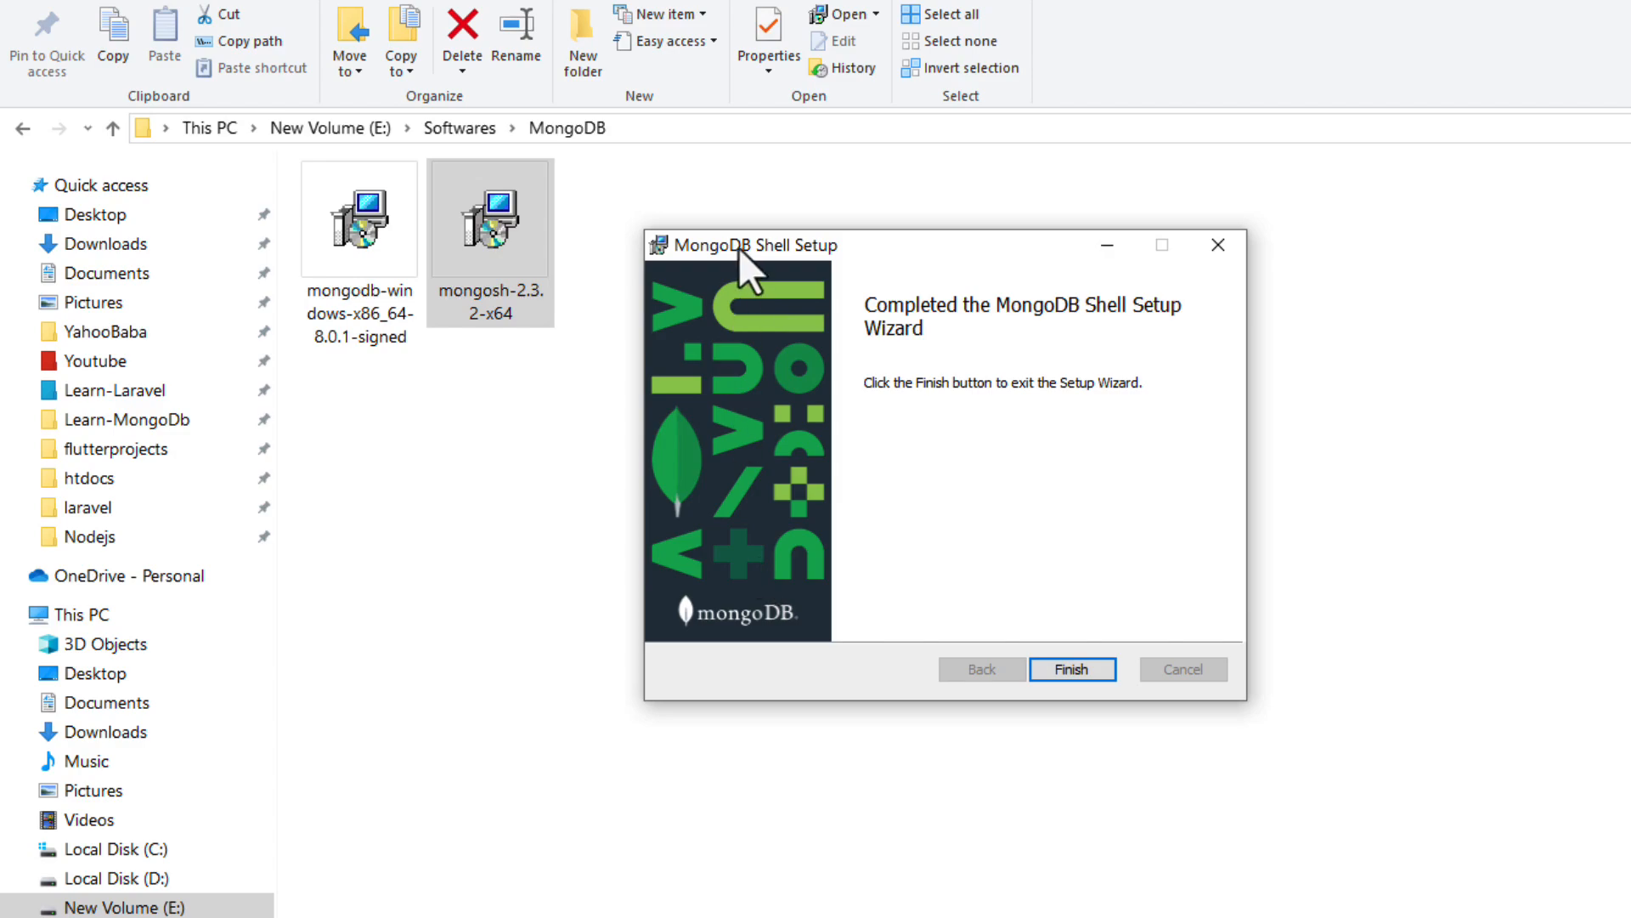
click(1069, 670)
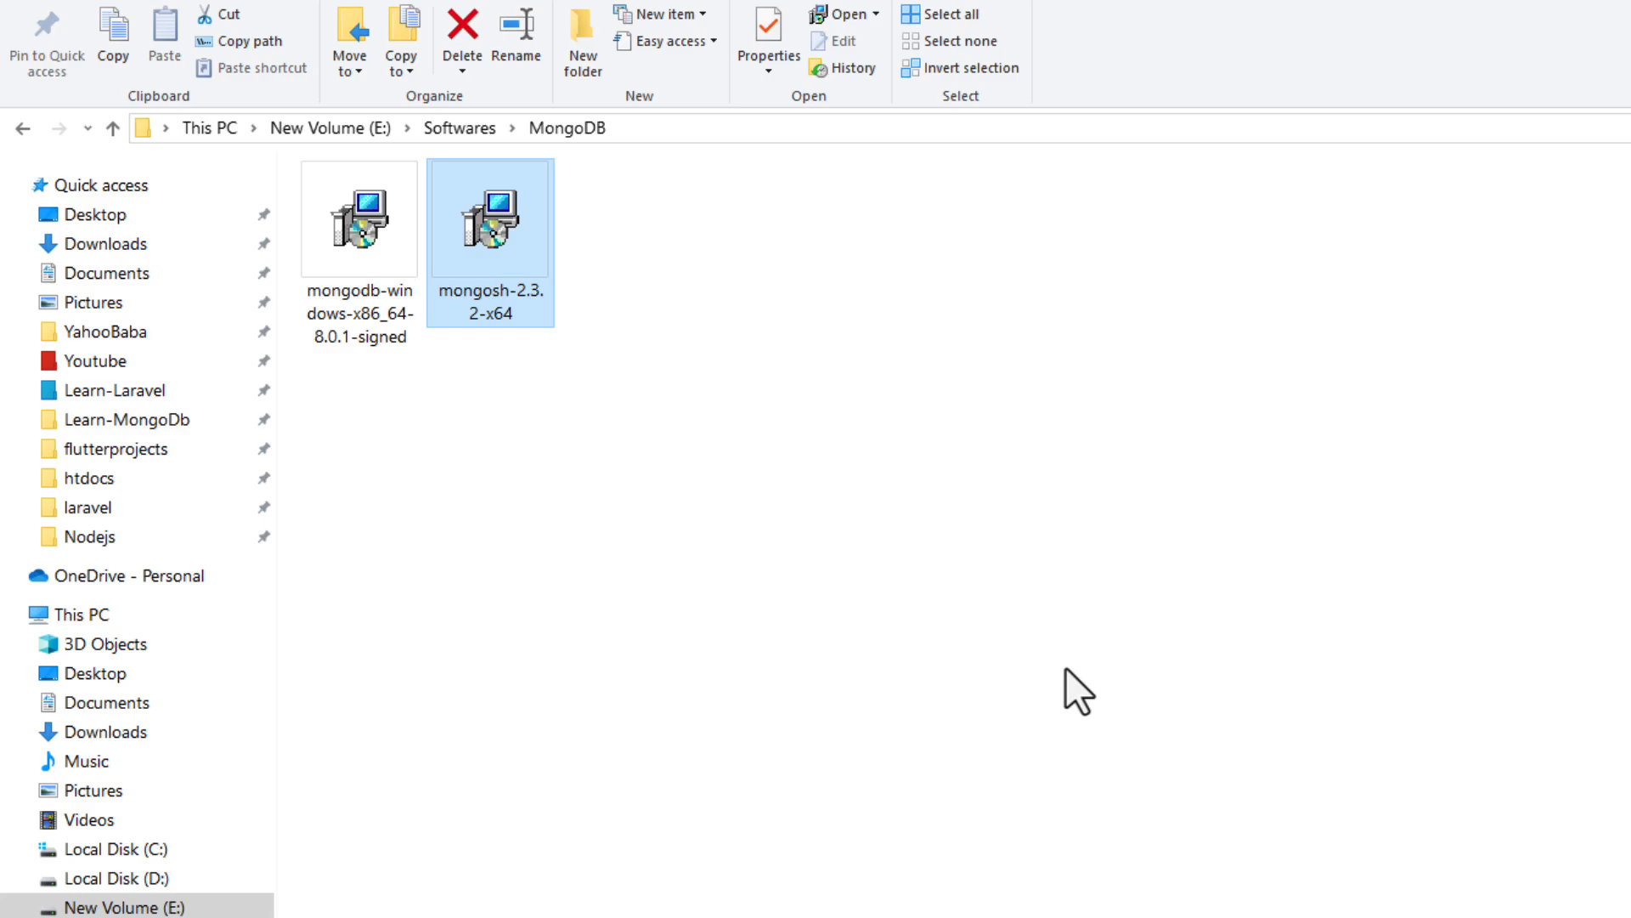
Browse to C:\Program Files\MongoDB\Server\8.0\bin and copy the folder's full path.
click(161, 849)
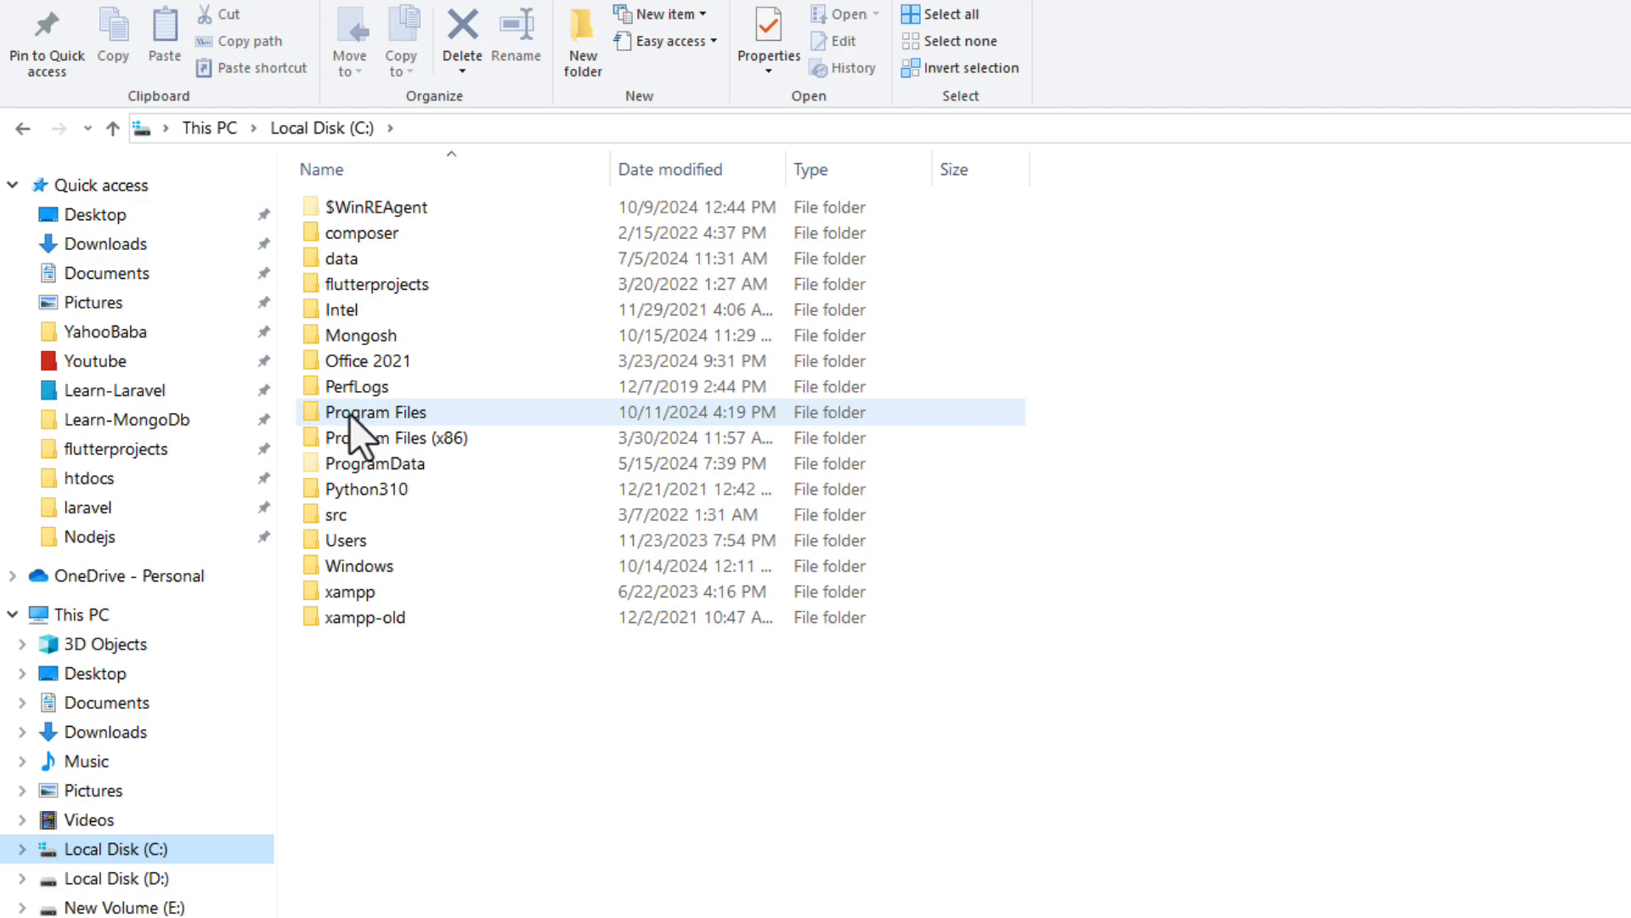
double_click(436, 416)
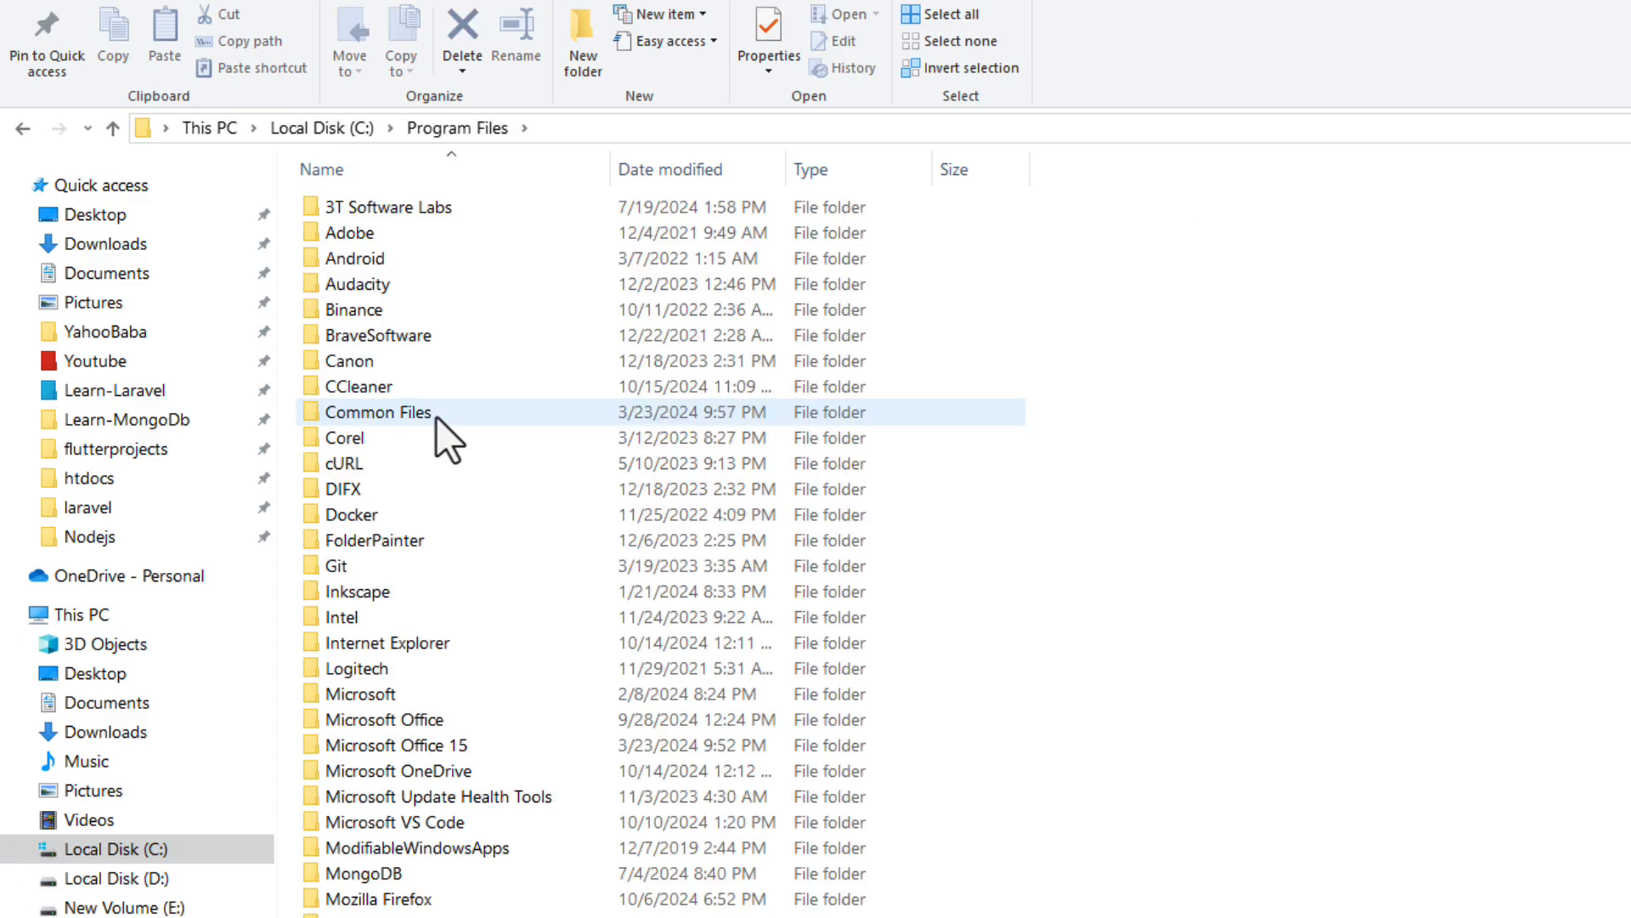
scroll(446, 425, down, 4)
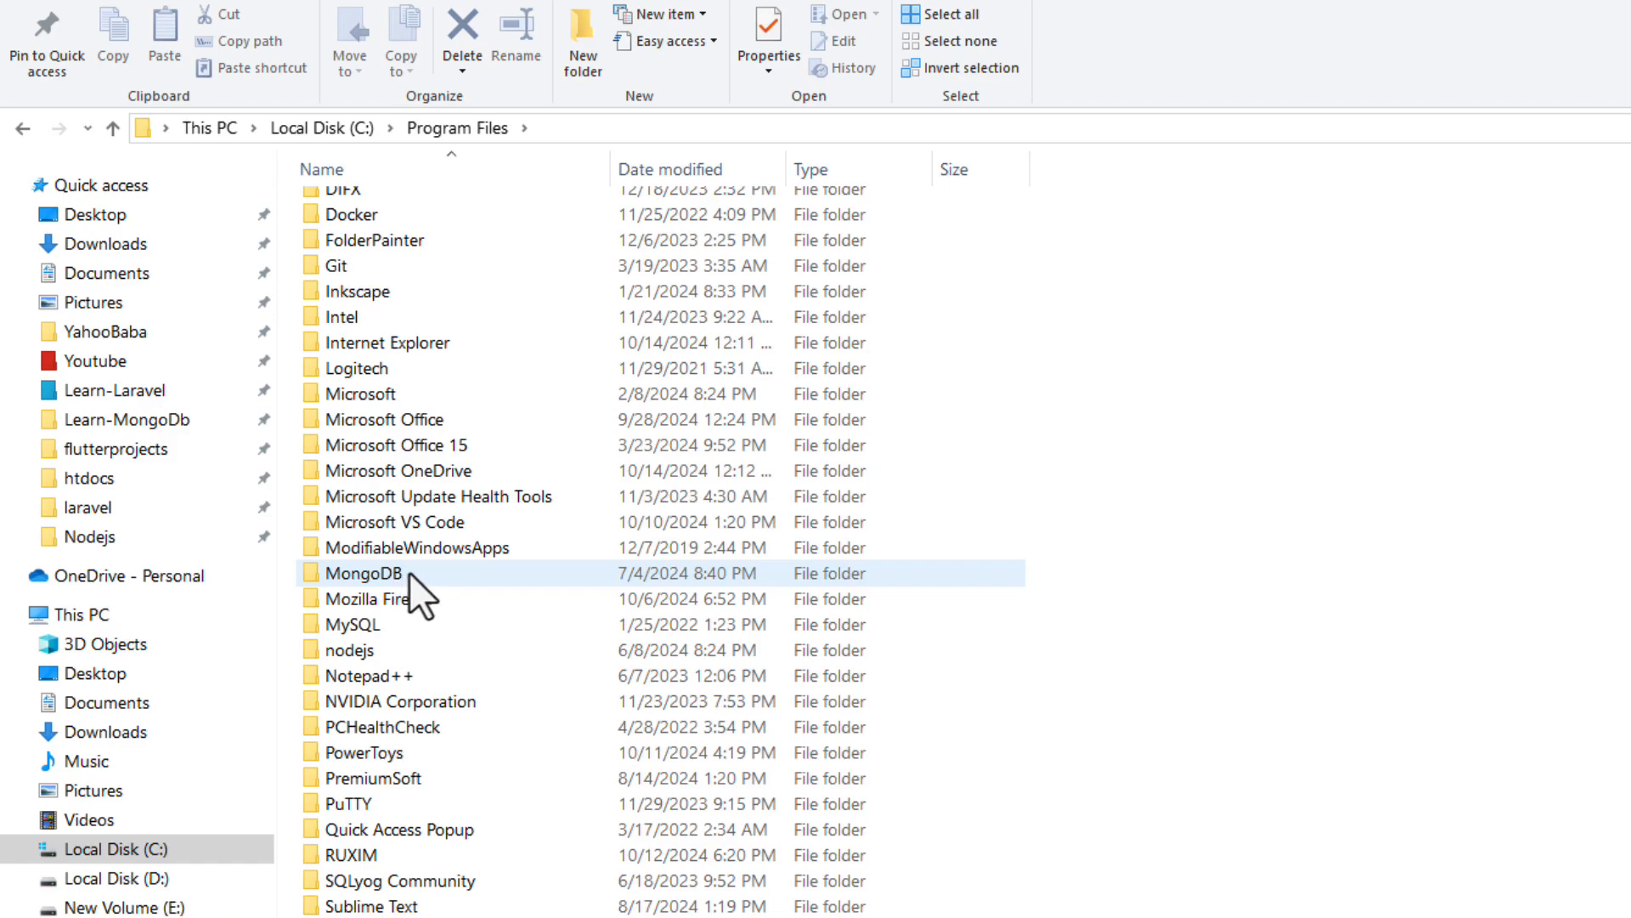
double_click(409, 573)
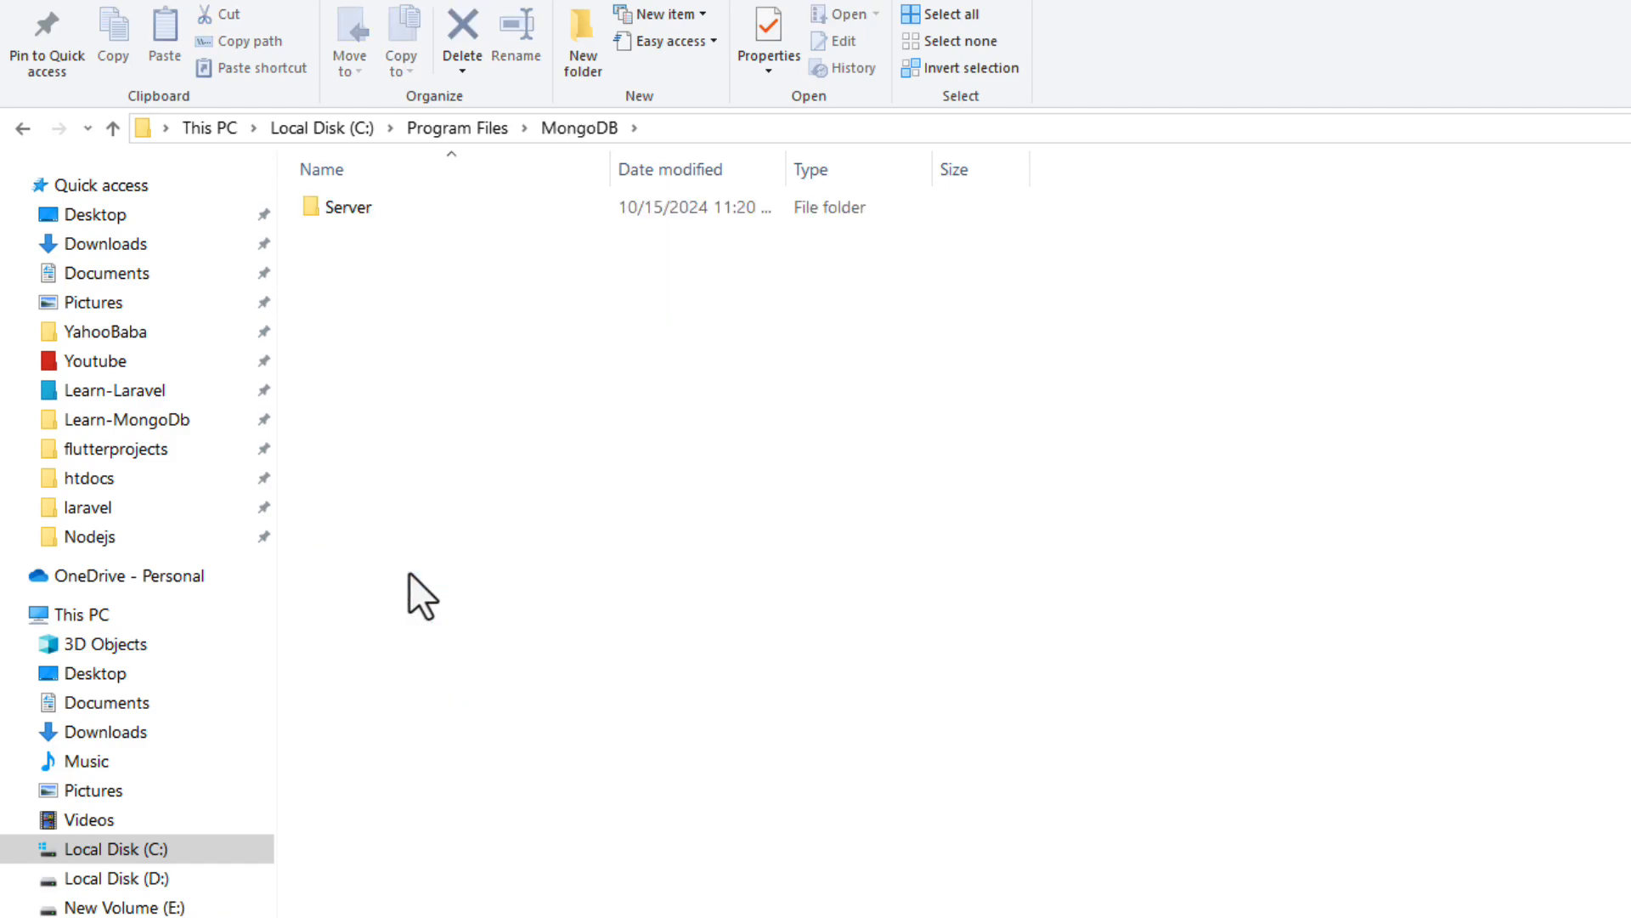
double_click(357, 212)
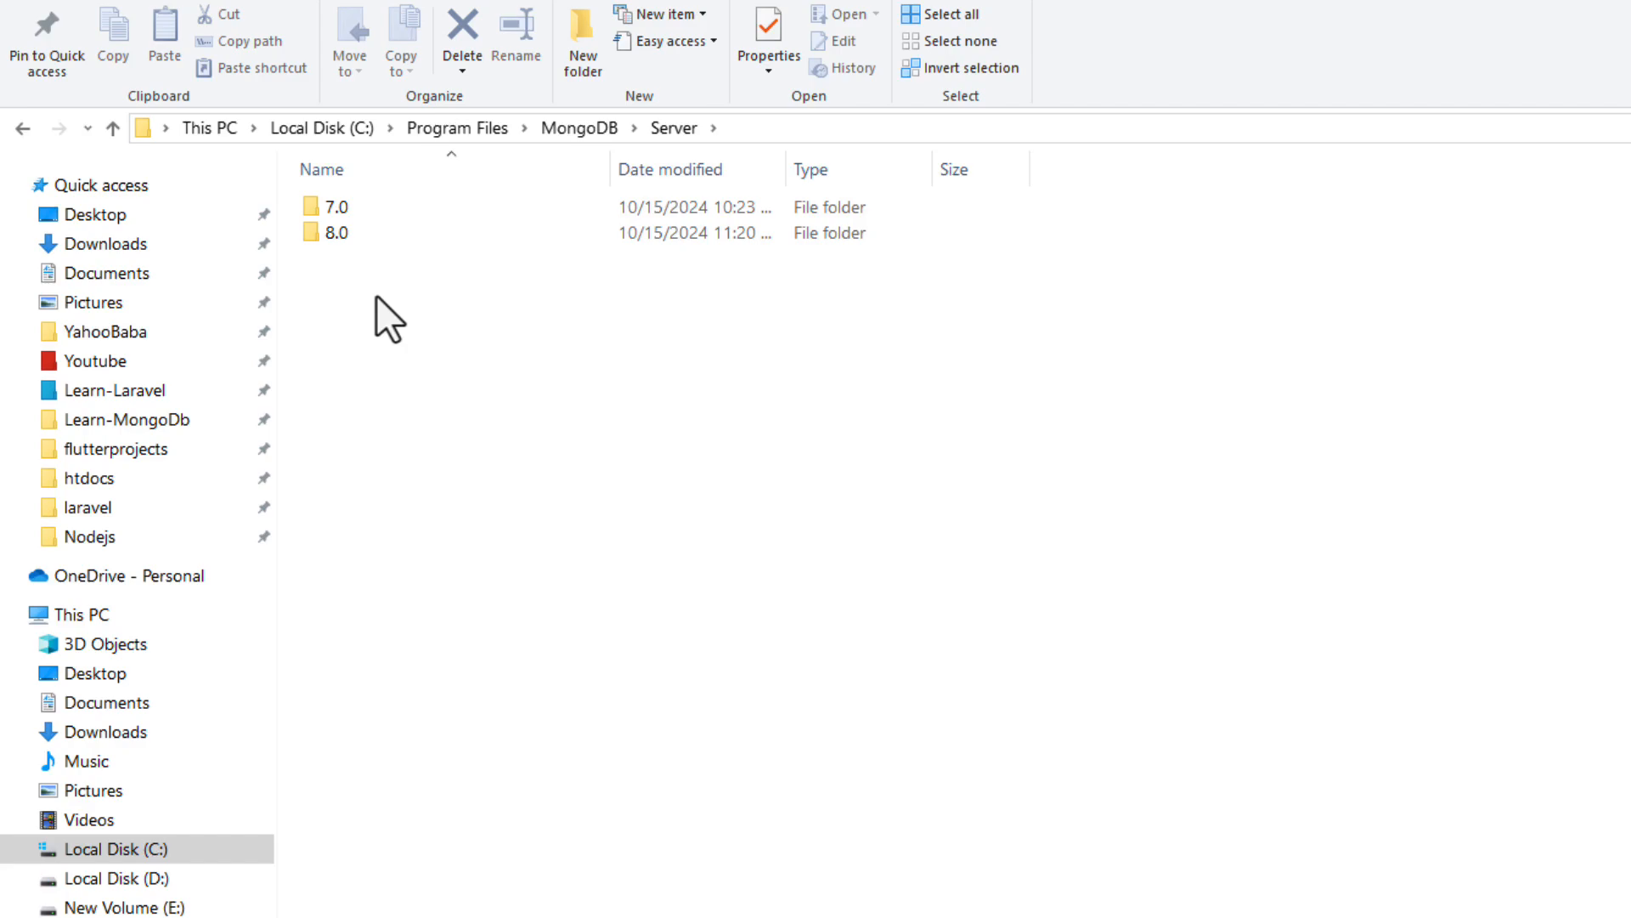
double_click(366, 238)
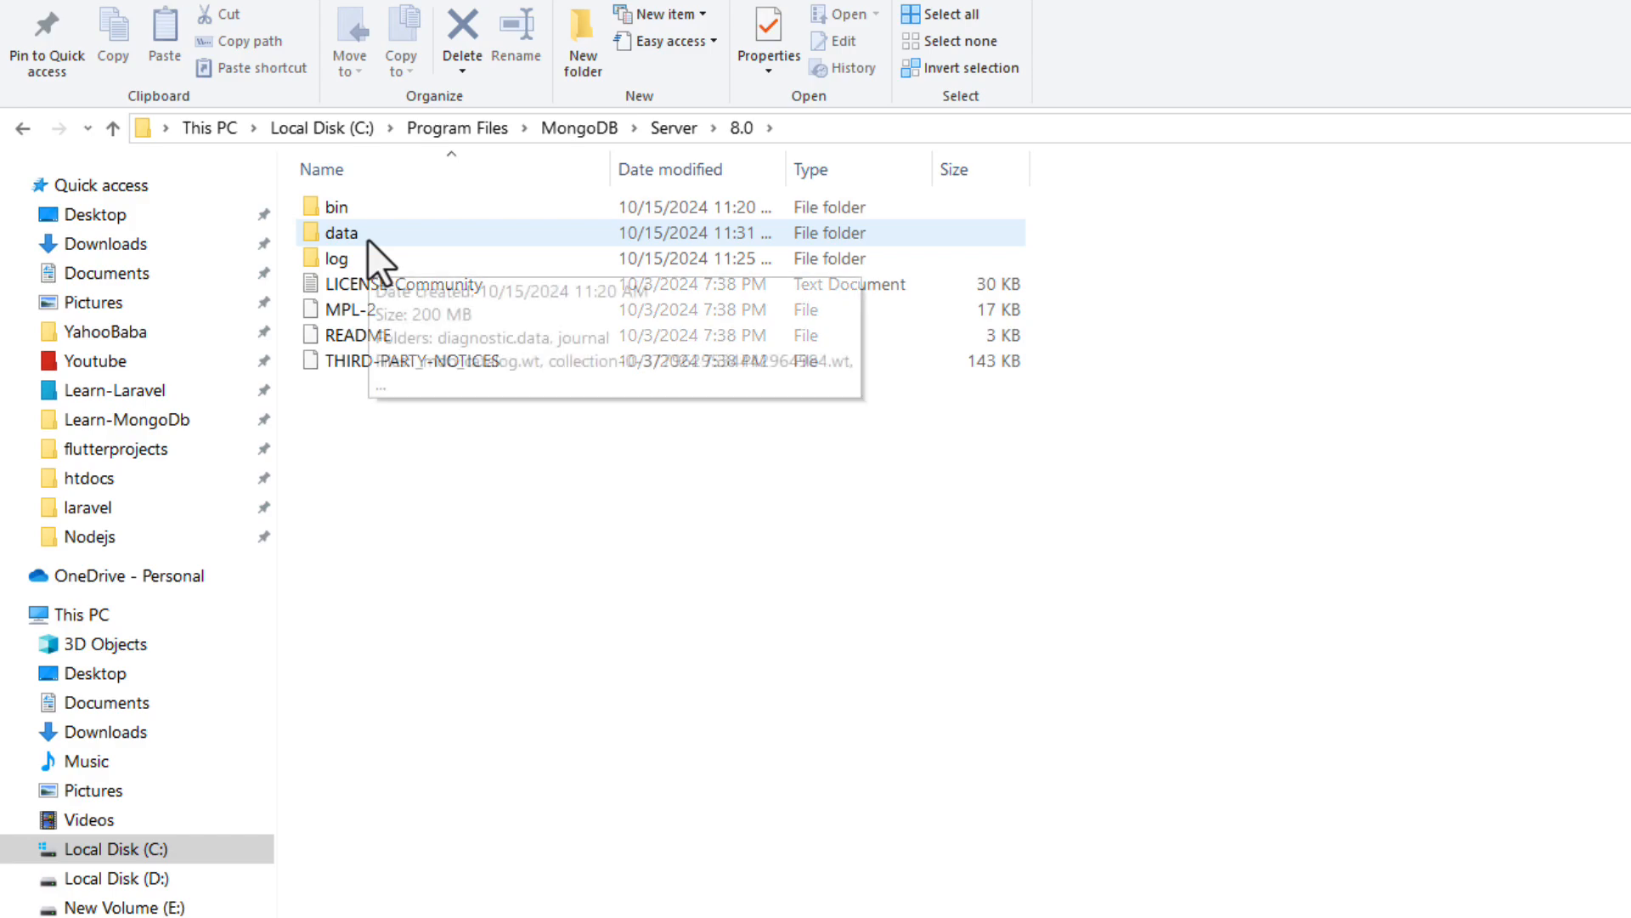
double_click(370, 213)
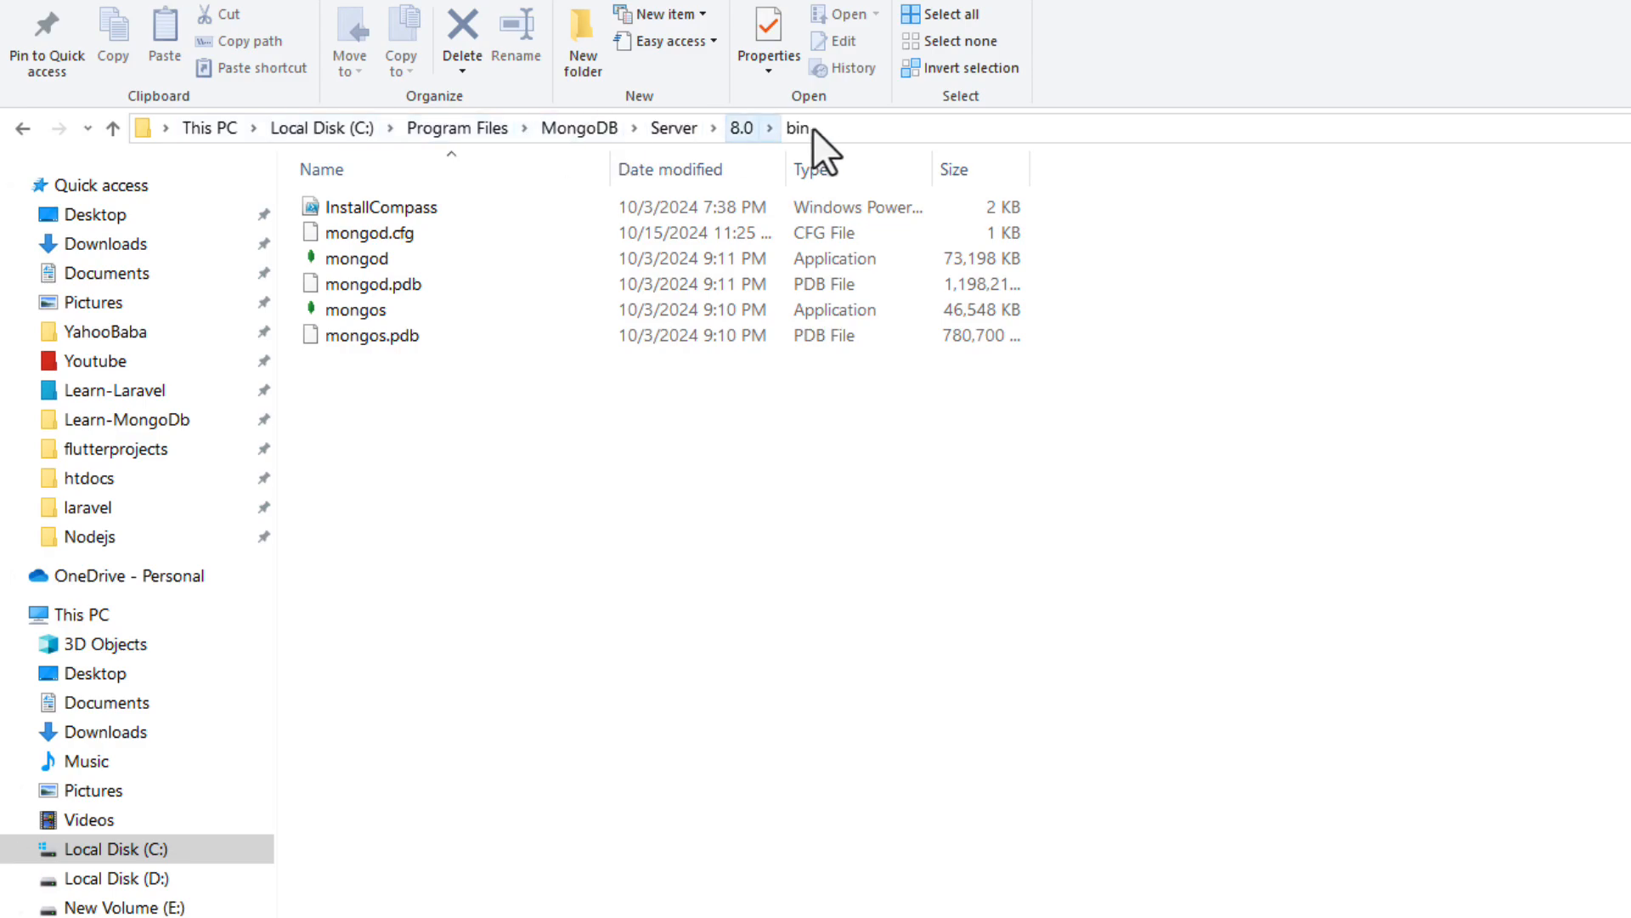
click(856, 128)
key(ctrl+c)
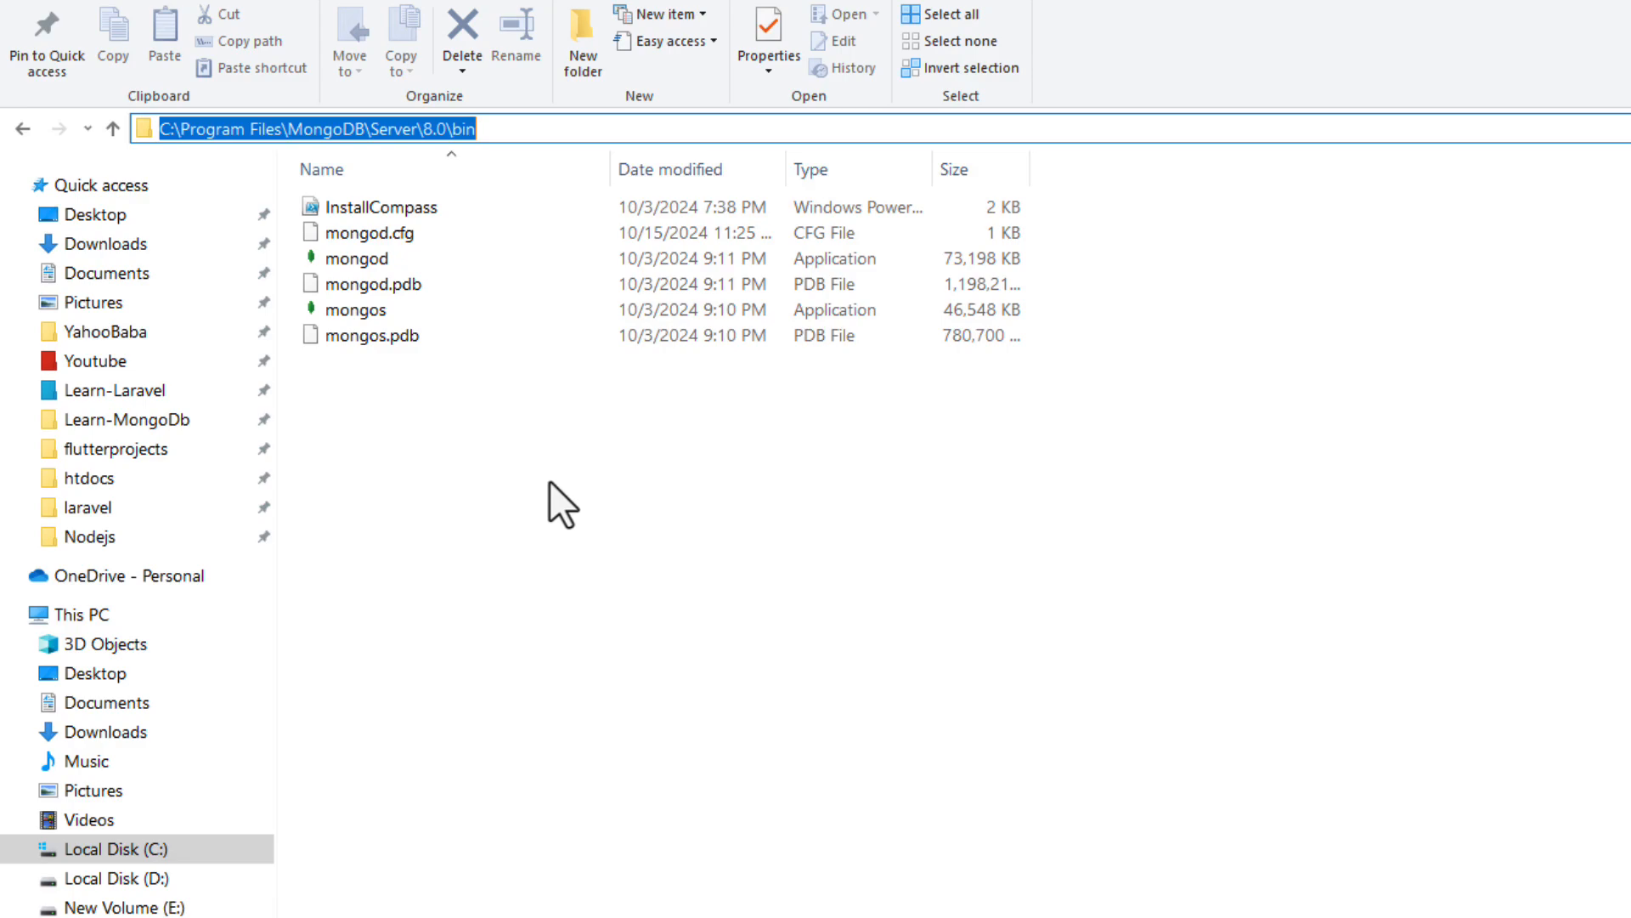
Search Windows for "edit the" and open Edit the system environment variables.
key(super)
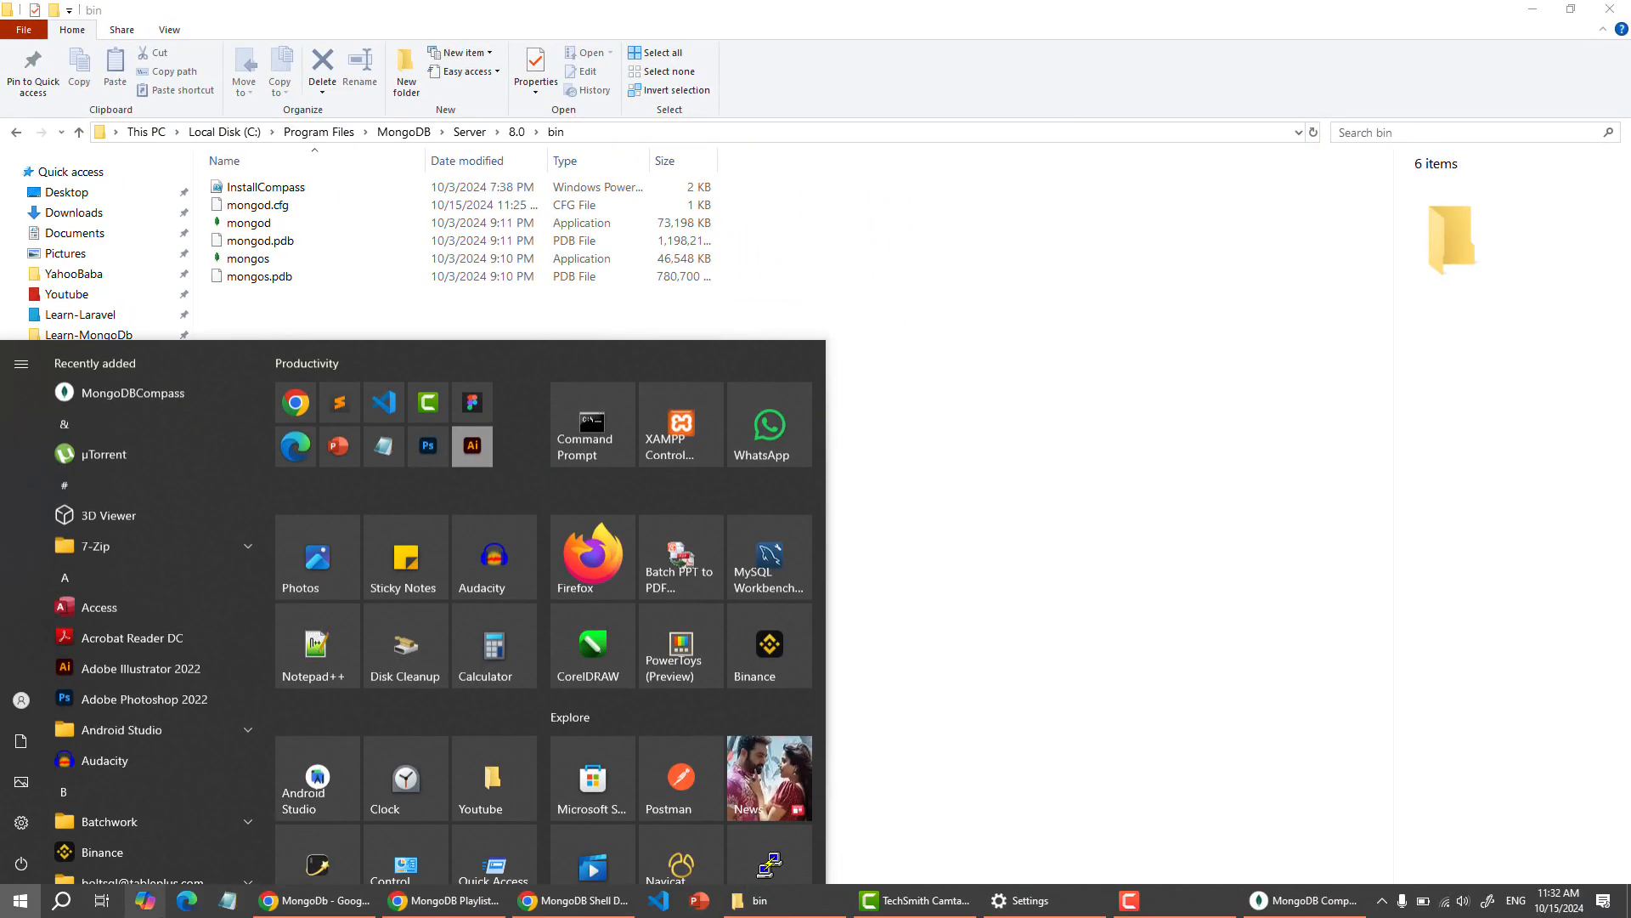
click(61, 903)
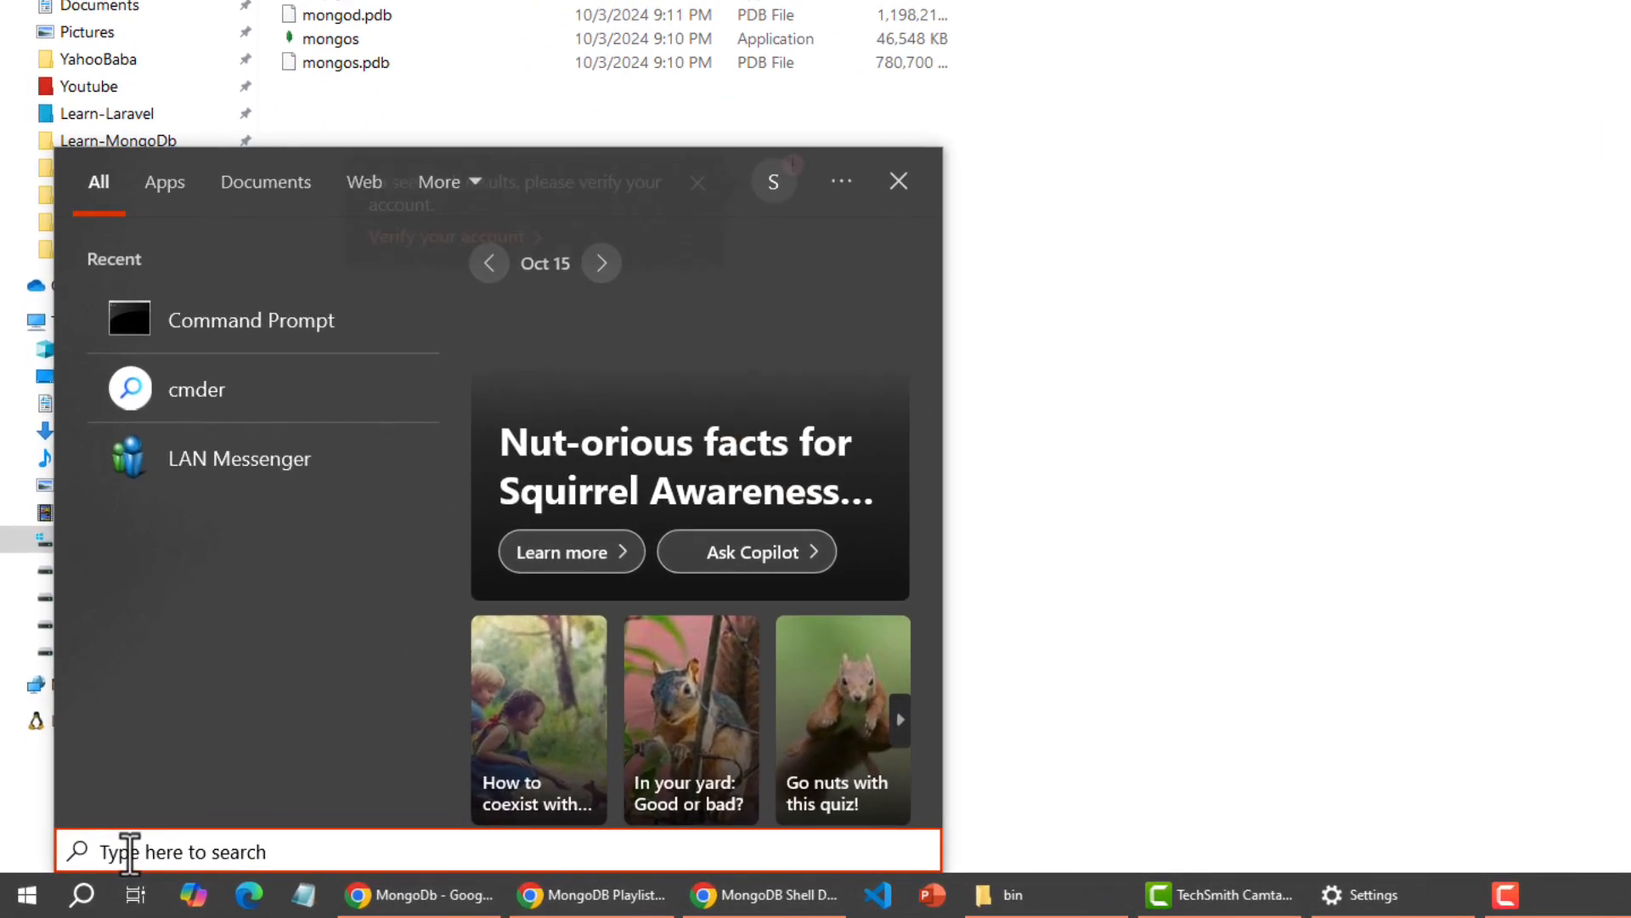
text(edit the)
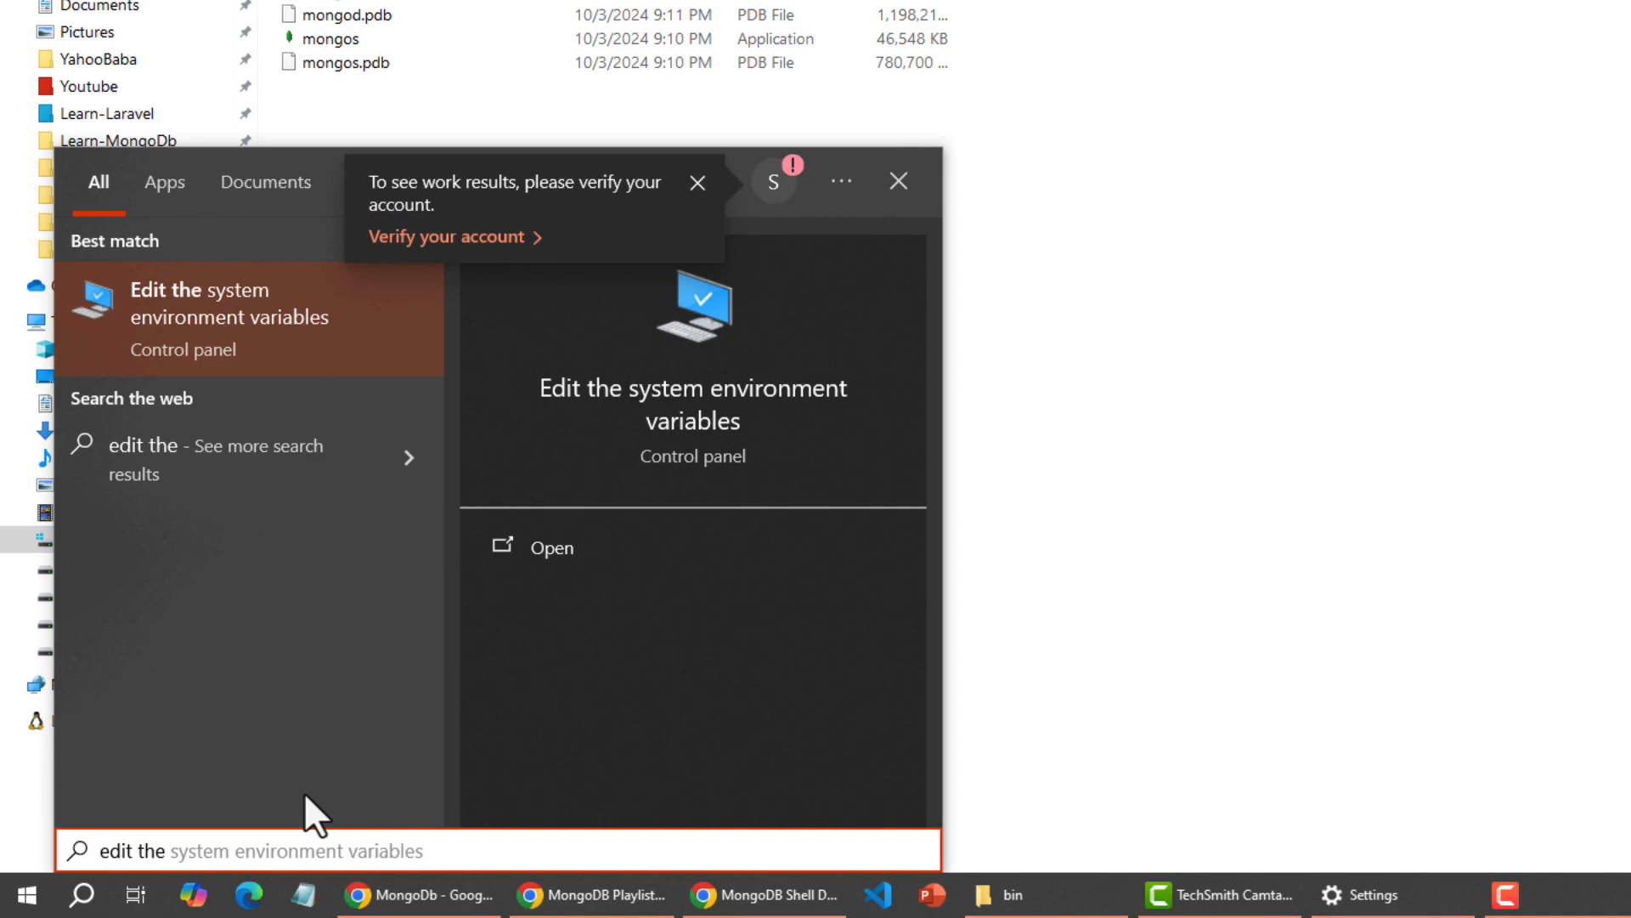
click(343, 316)
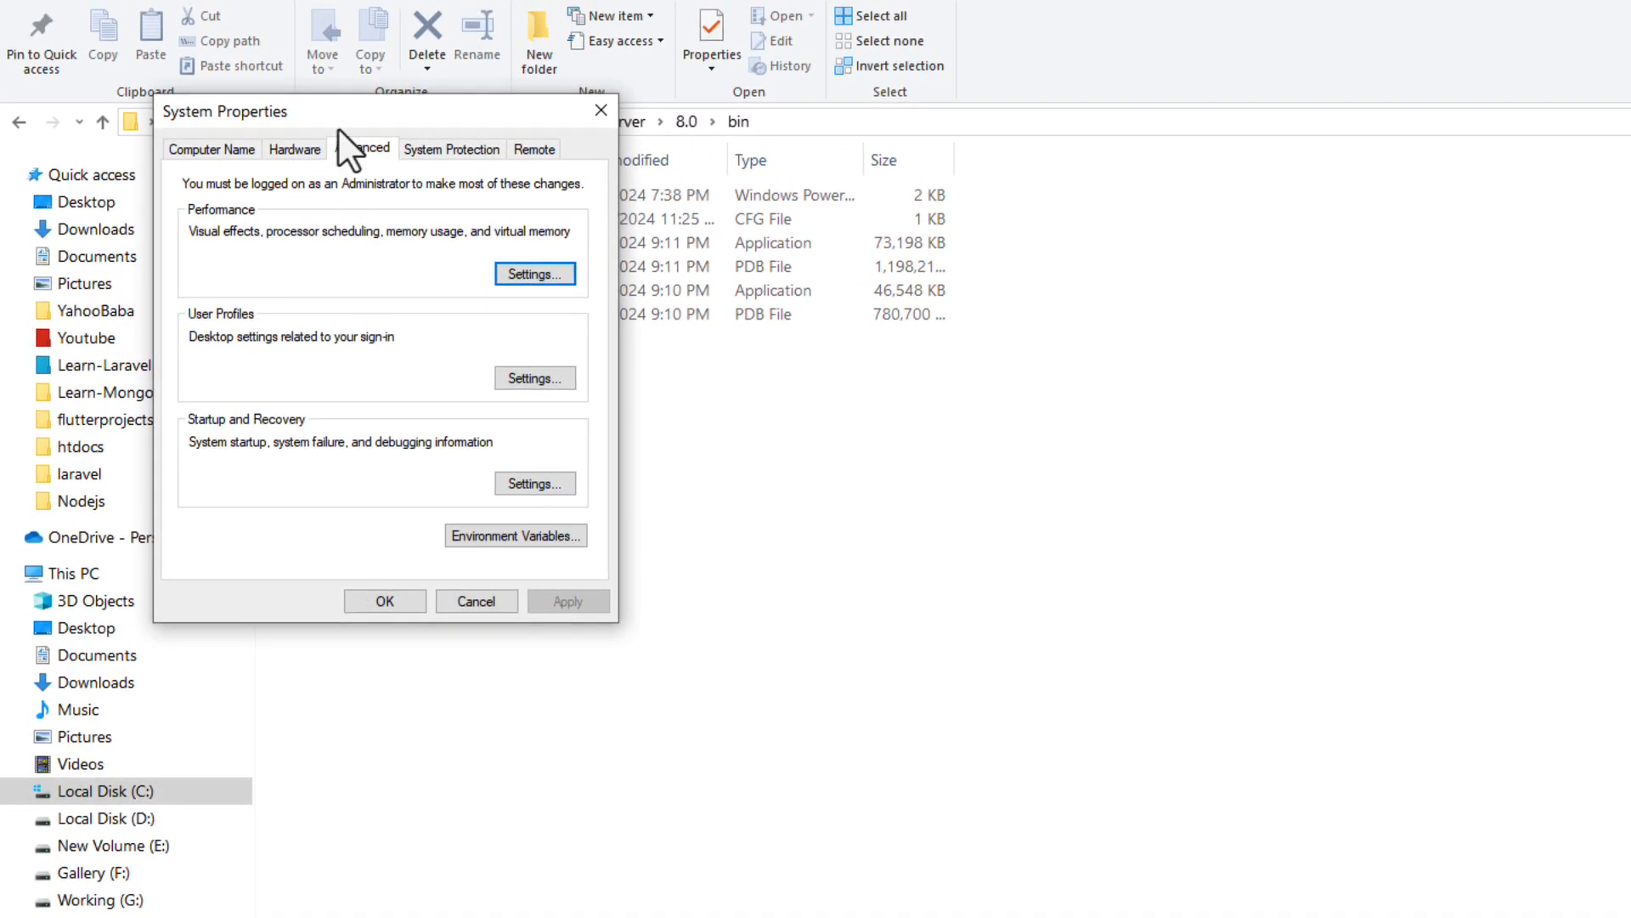
Open the environment variables from System Properties and start editing the Path entry under System variables.
drag(339, 129, 605, 201)
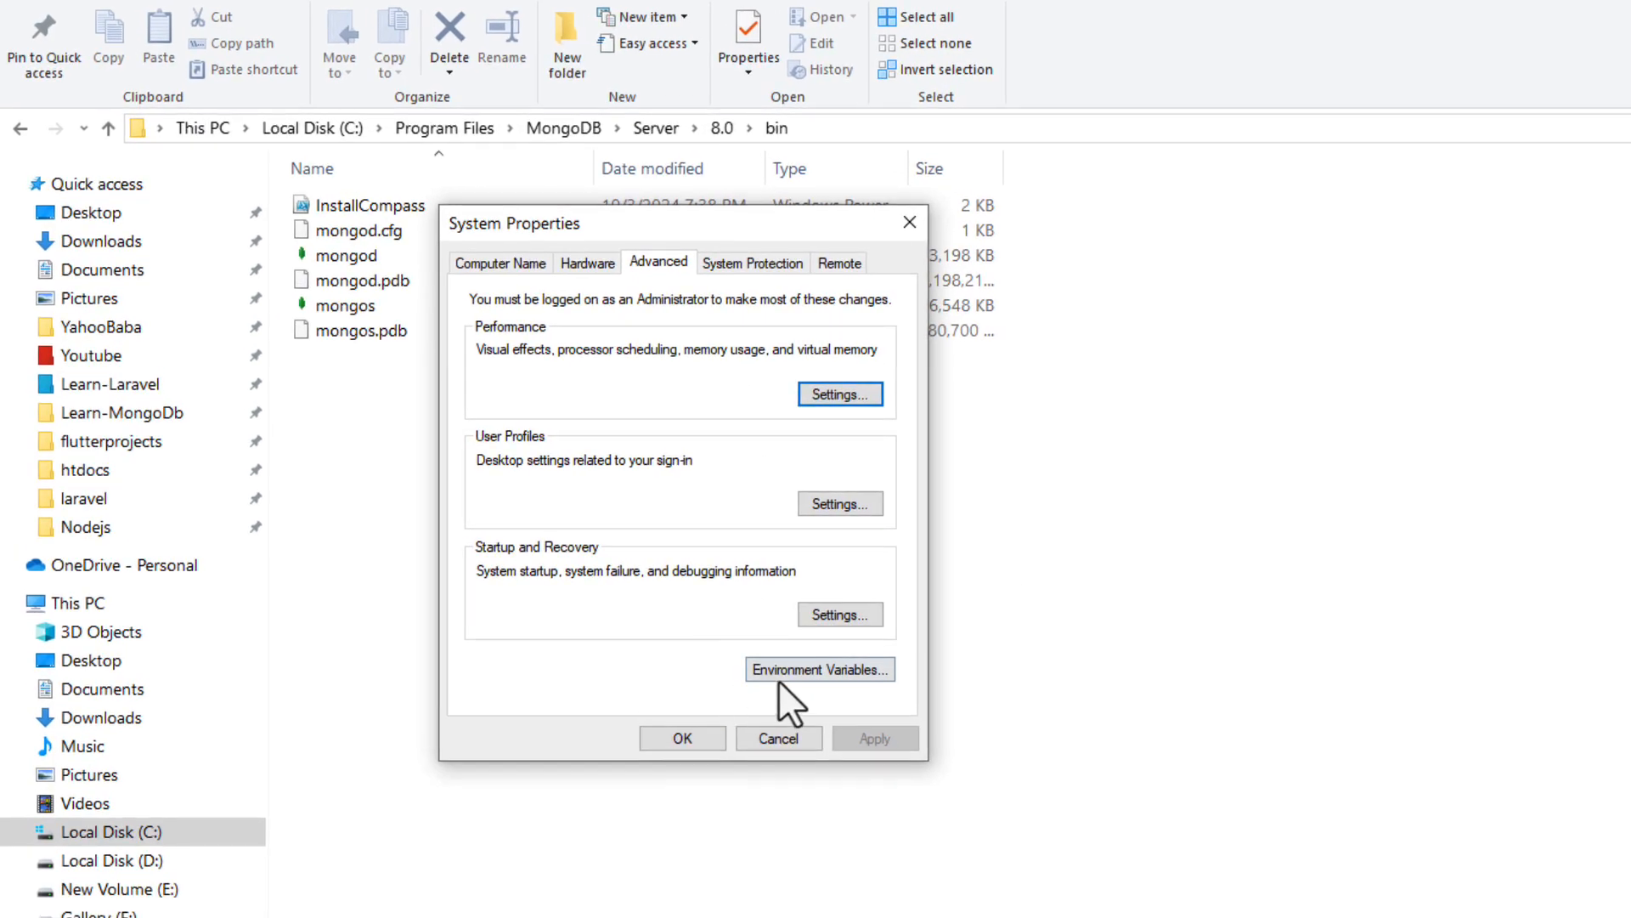
click(838, 673)
drag(914, 260, 840, 171)
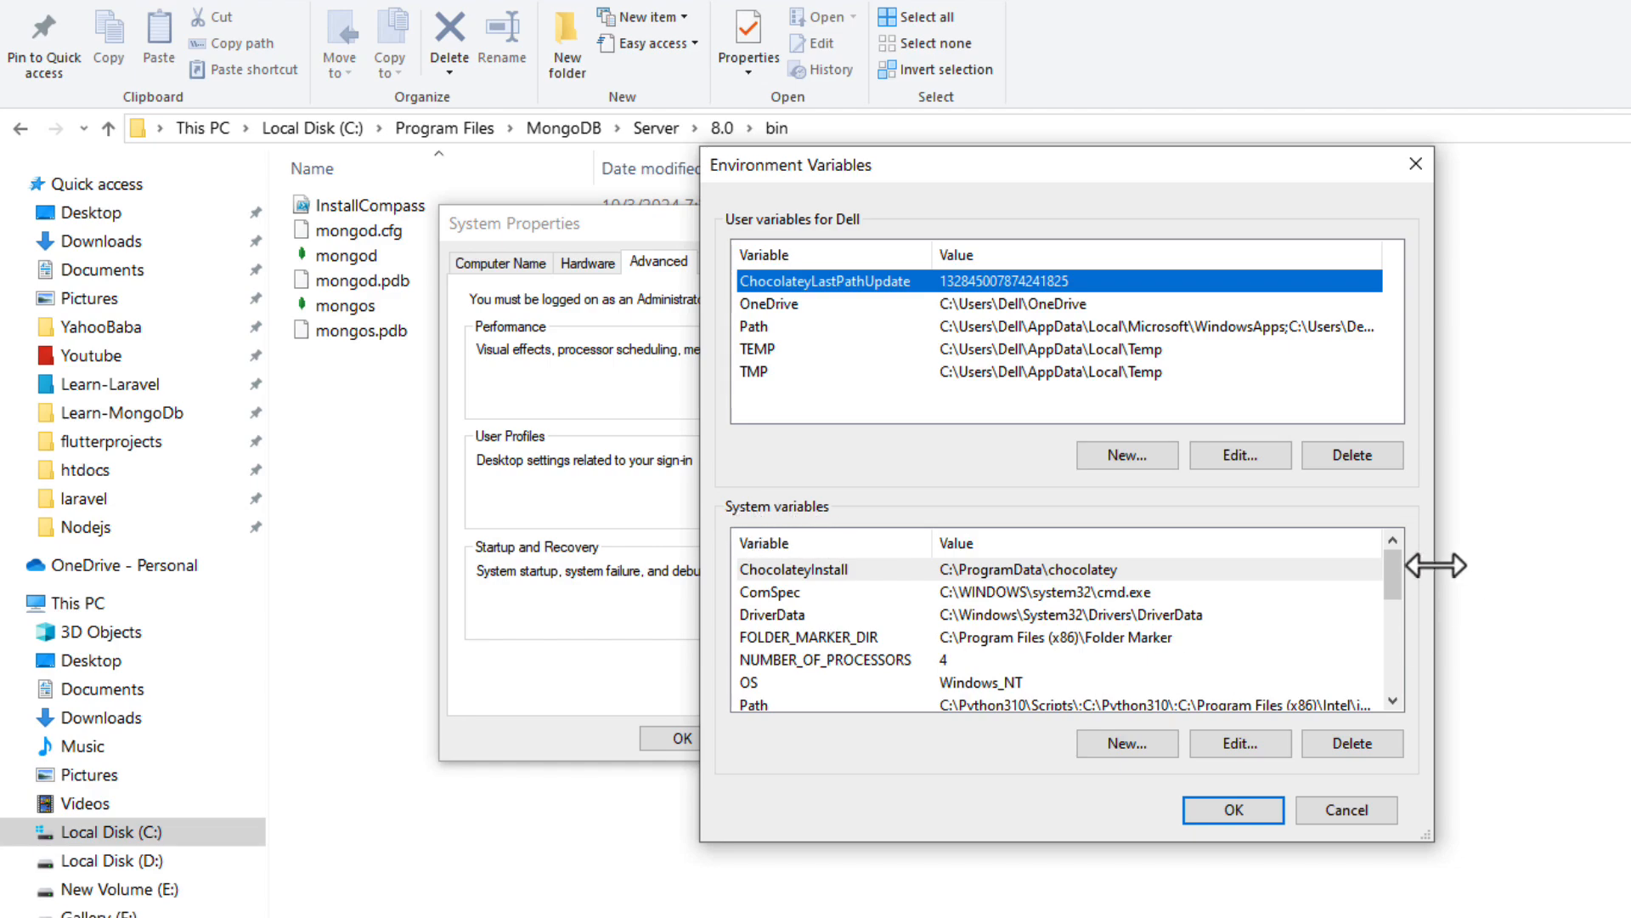
drag(1390, 568, 1398, 595)
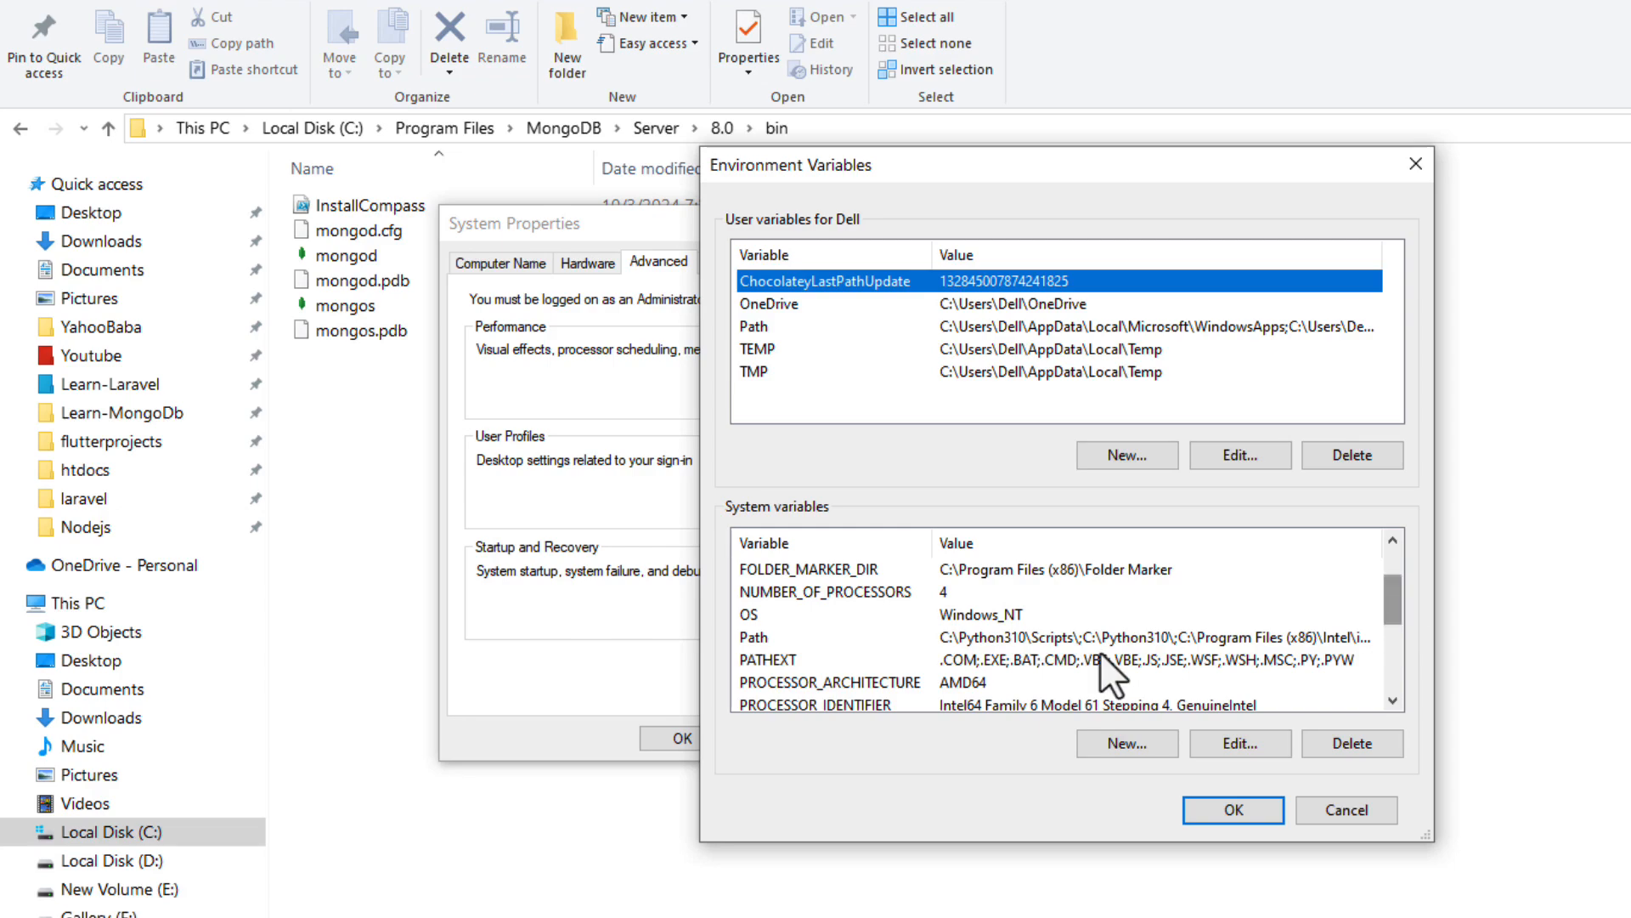
click(765, 639)
double_click(765, 641)
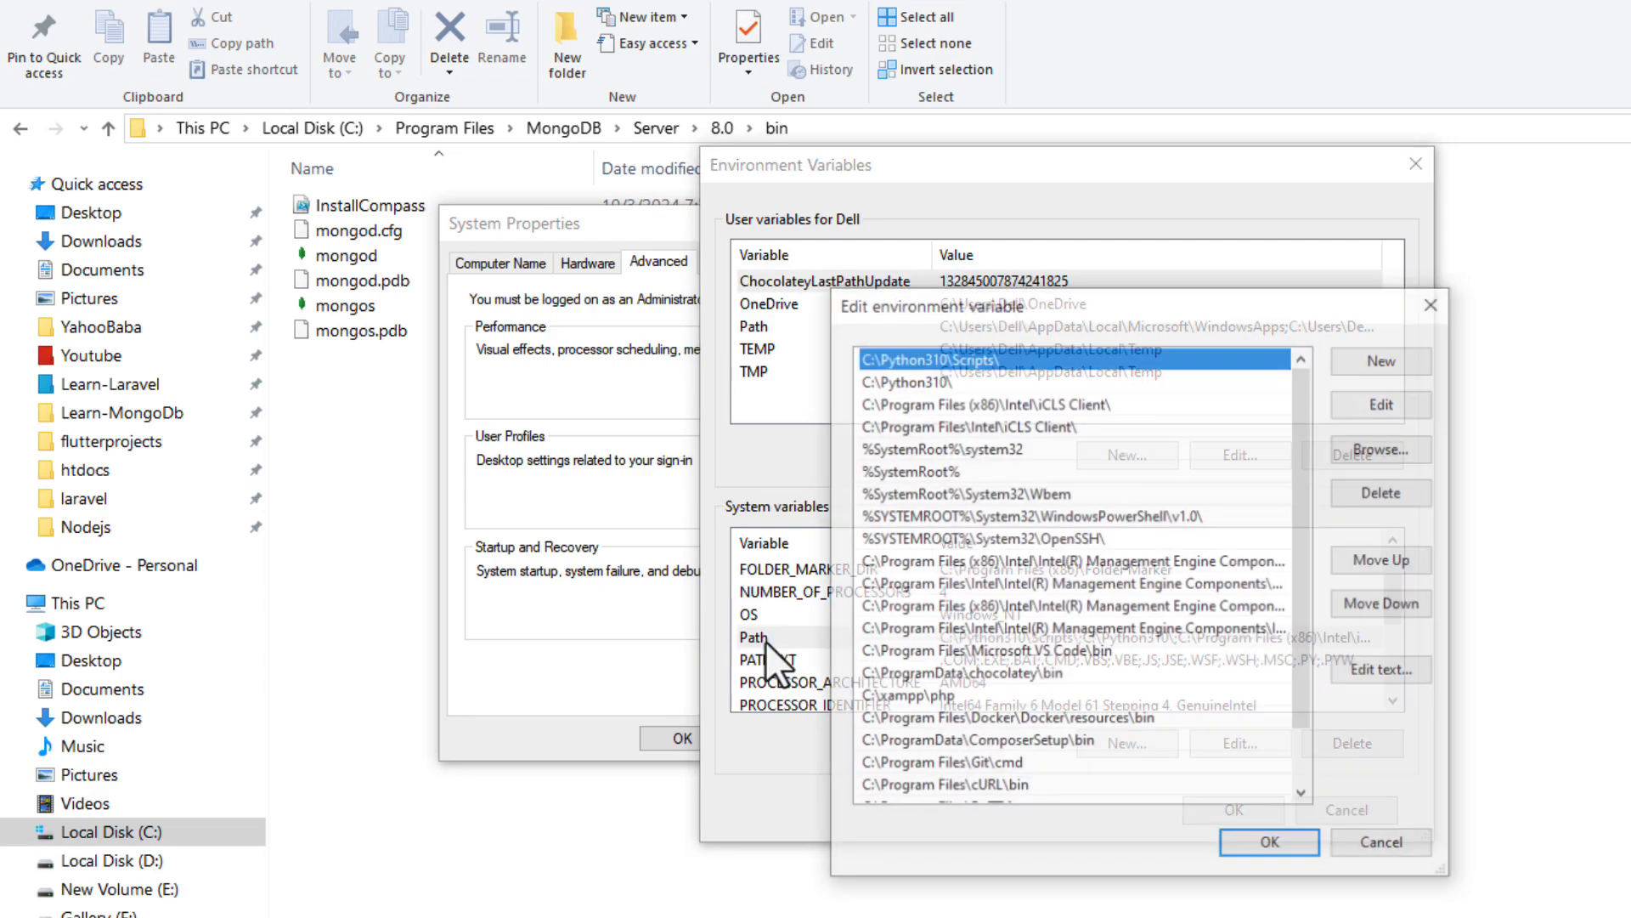
drag(972, 306, 669, 124)
Replace the MongoDB Server 7.0 bin entry in the system Path with C:\Program Files\MongoDB\Server\8.0\bin and save the environment variables.
scroll(1001, 347, down, 1)
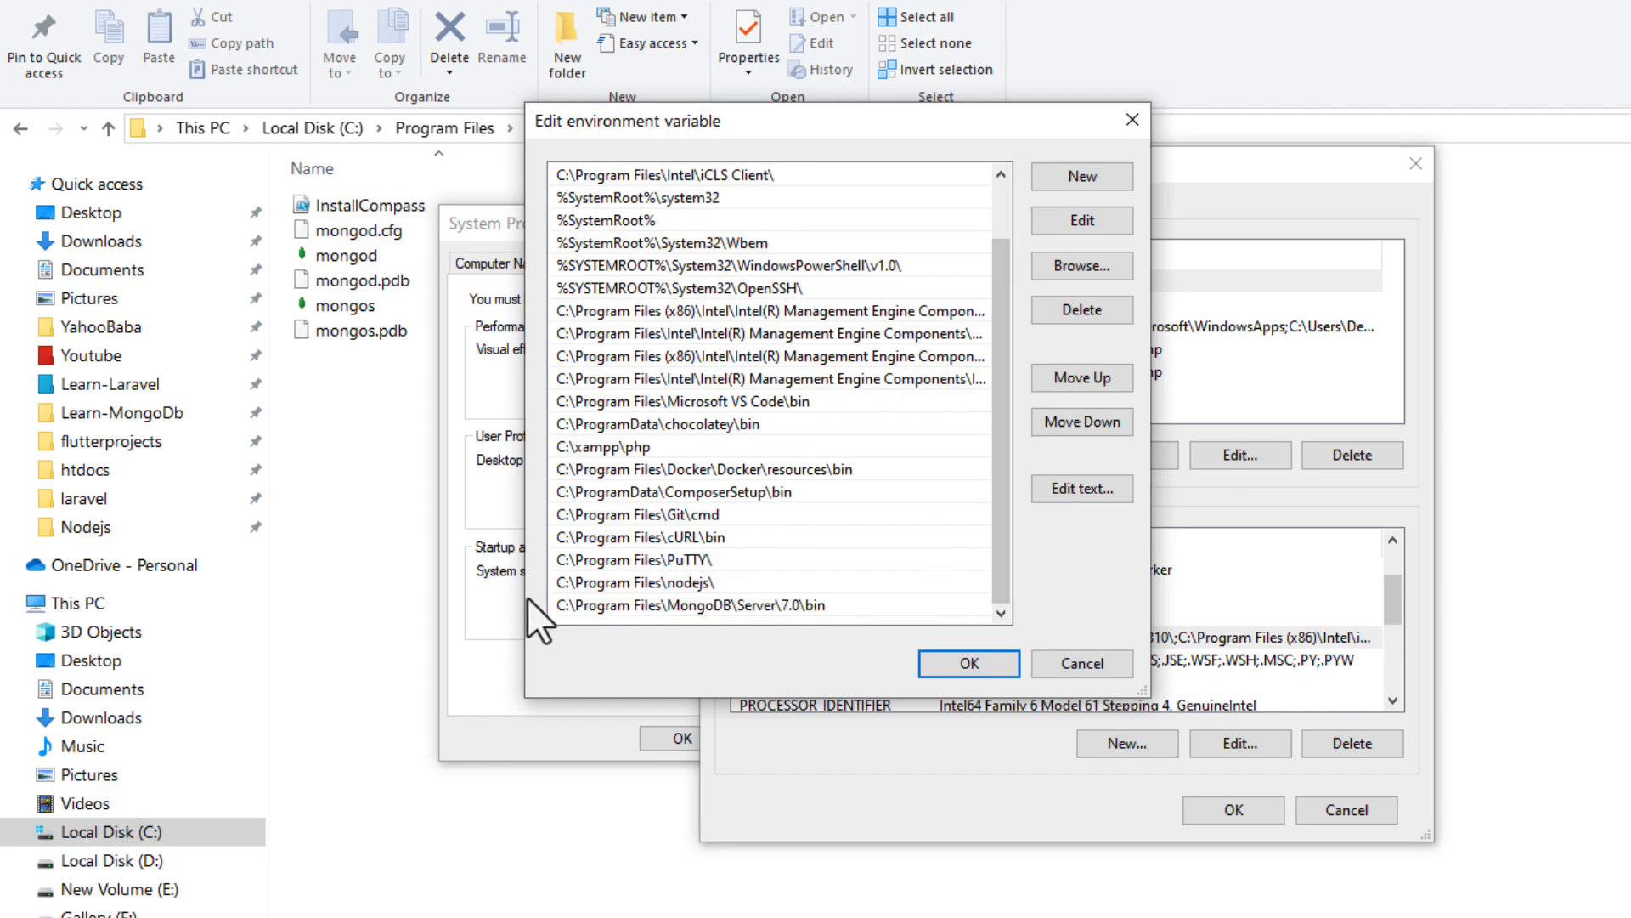
click(782, 605)
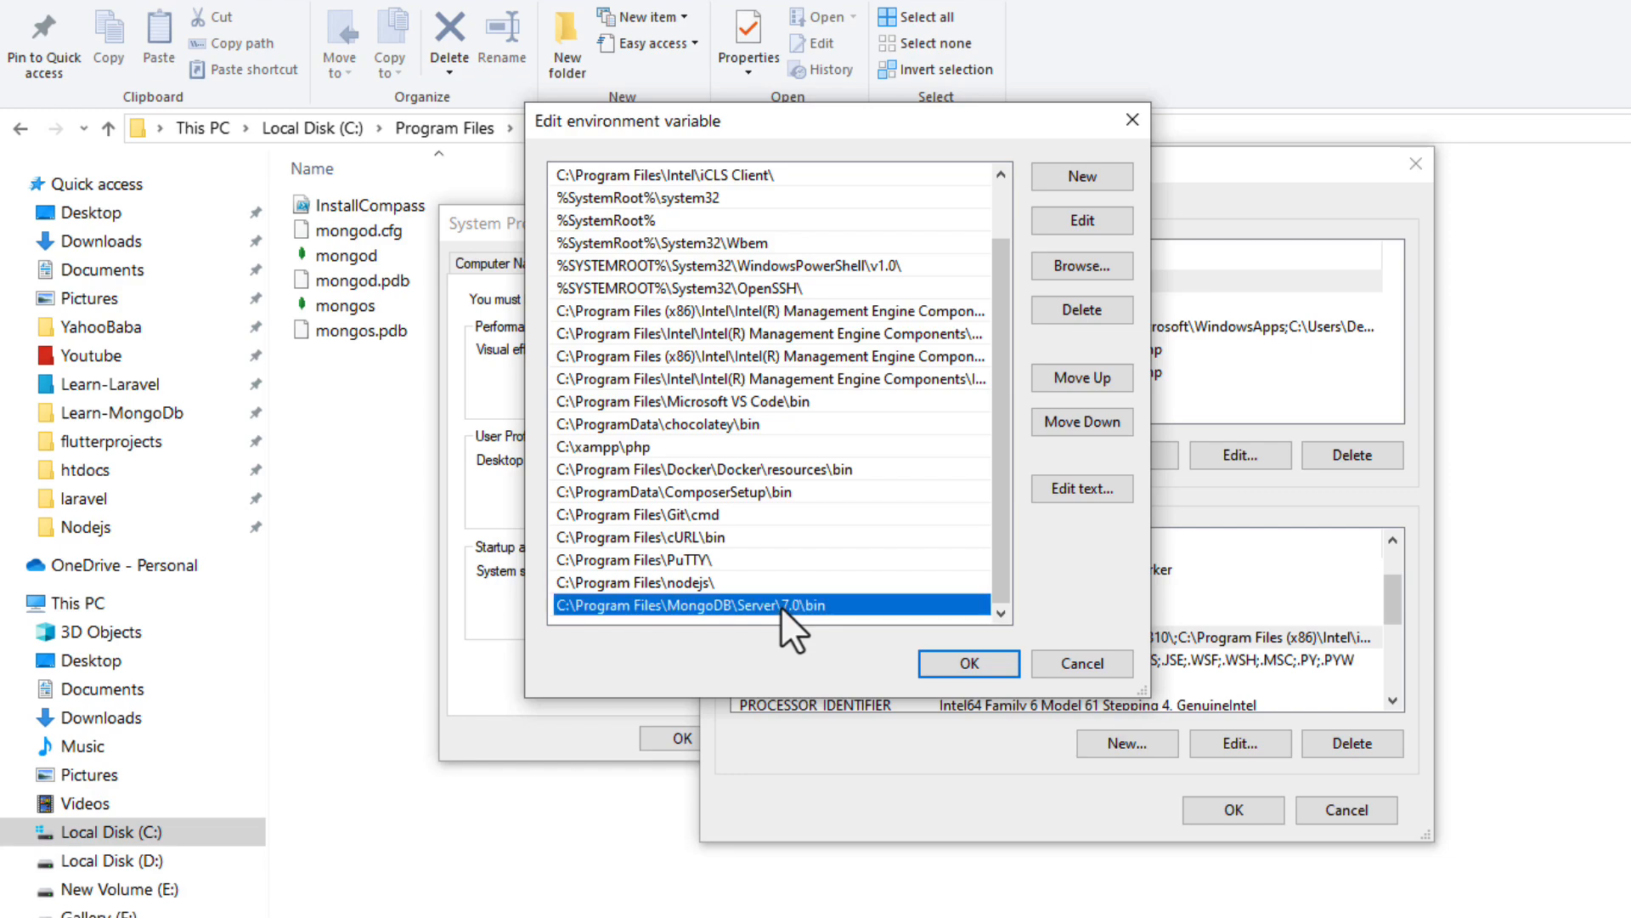
click(1100, 307)
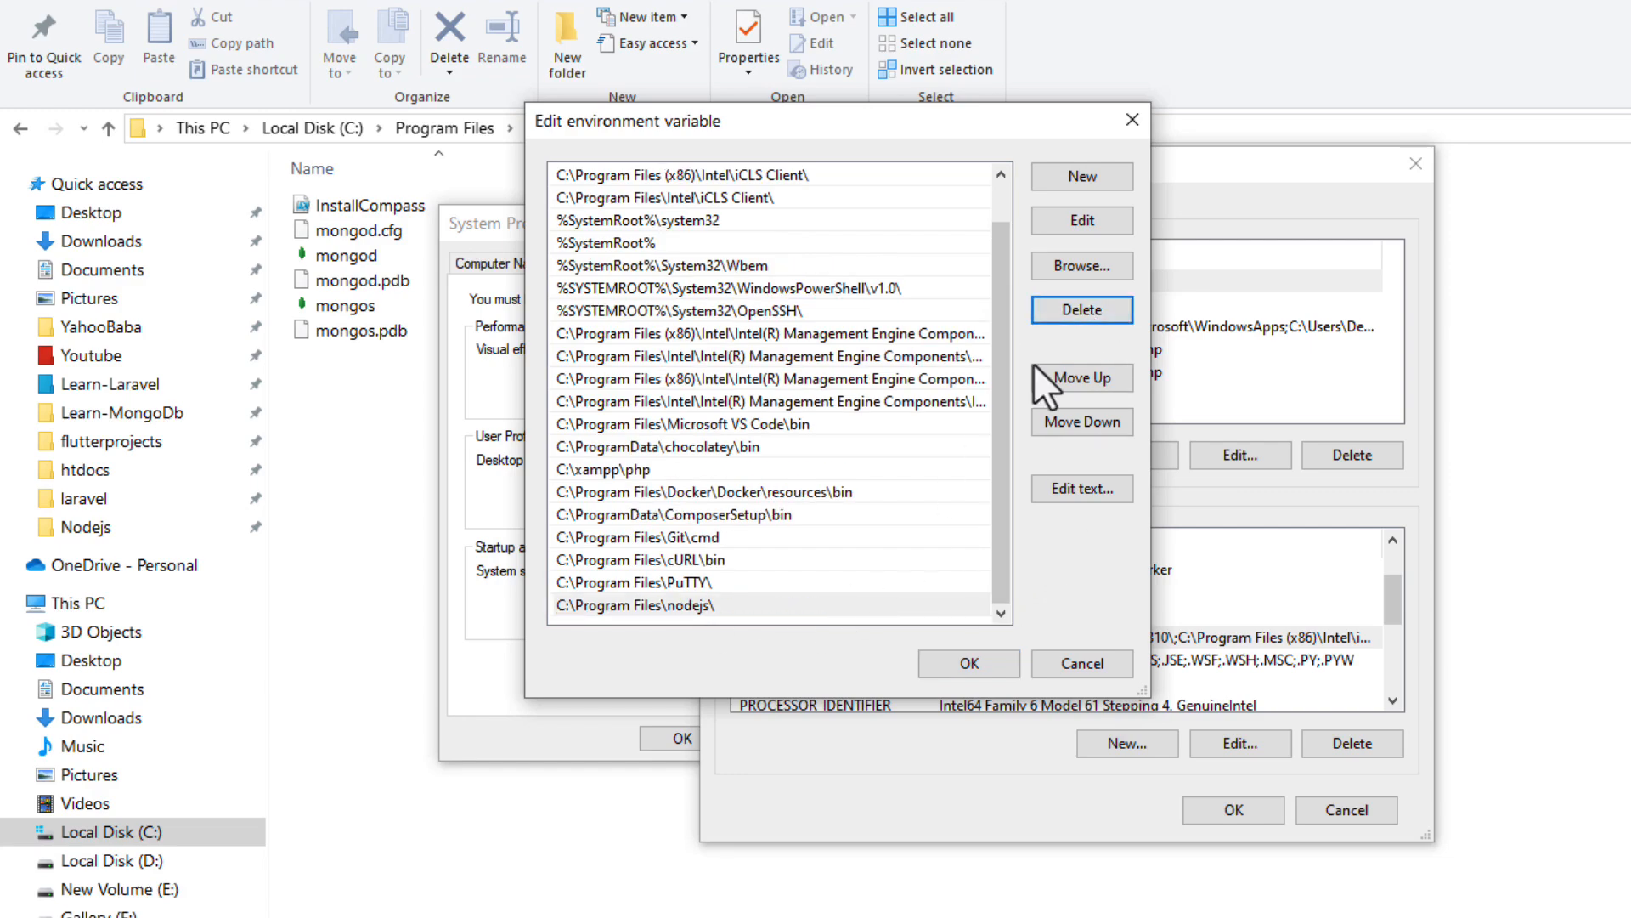
click(1061, 180)
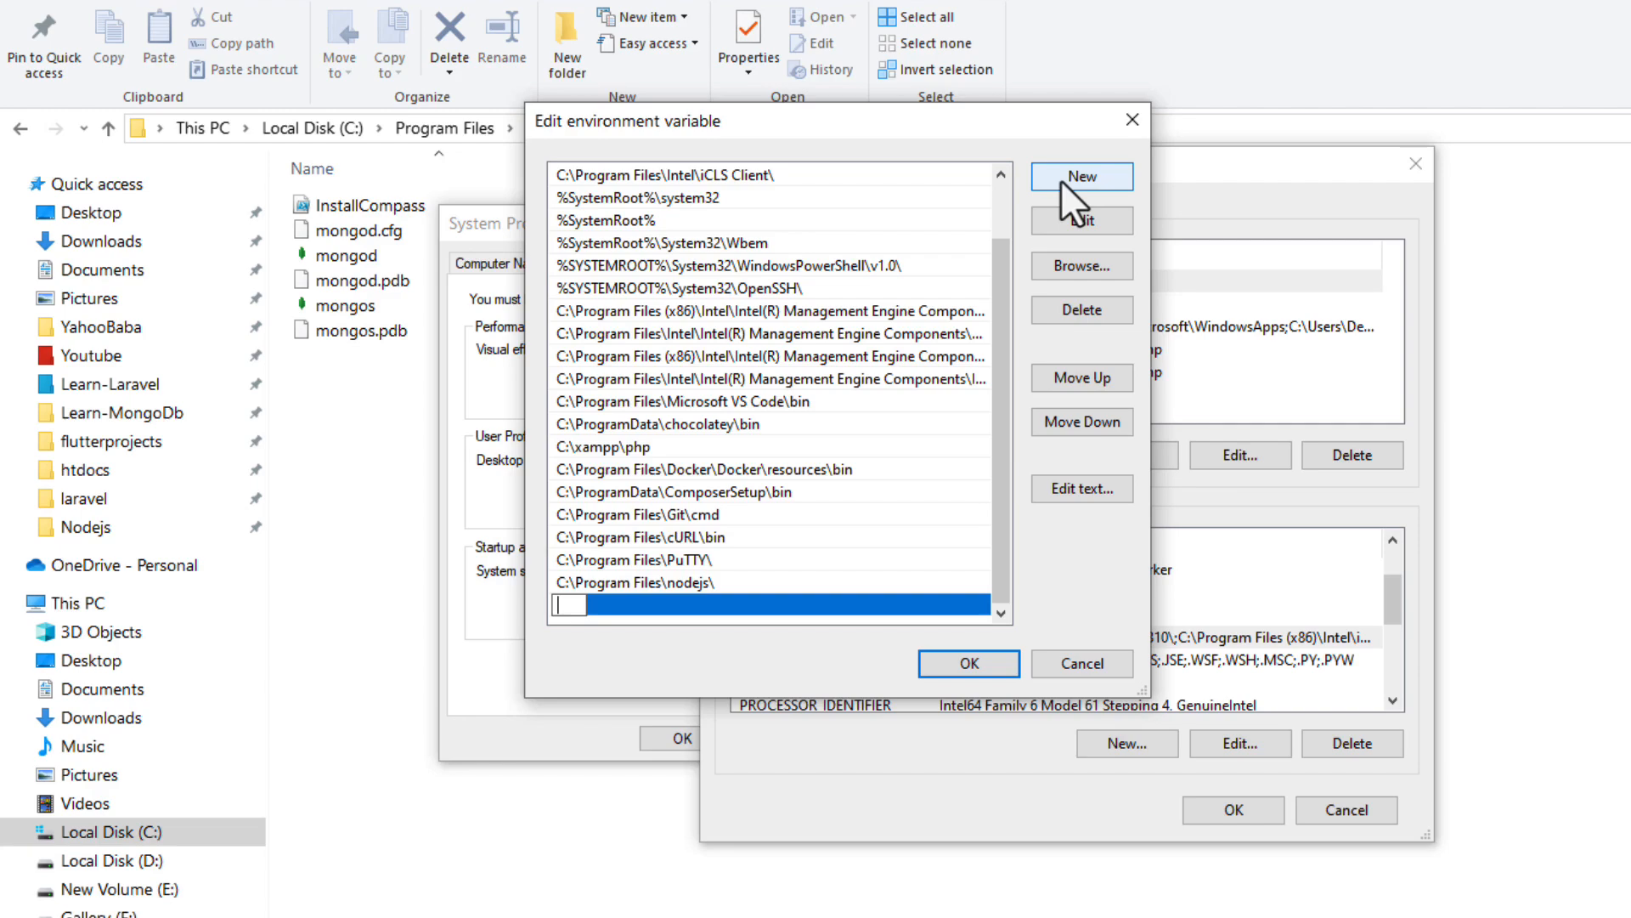
key(ctrl+v)
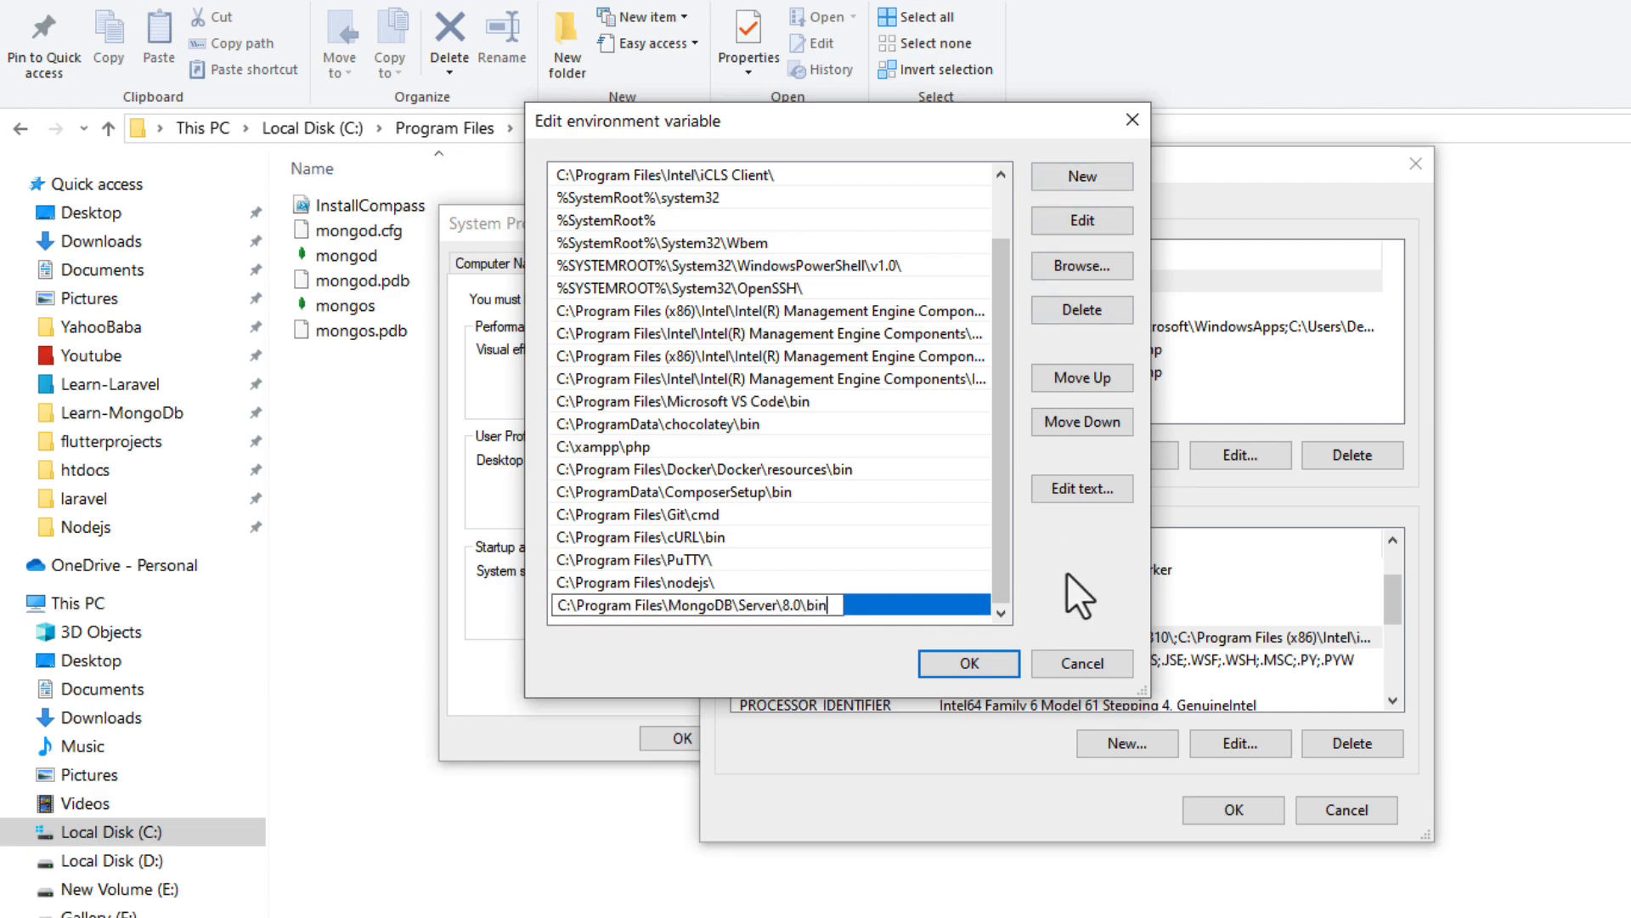
click(972, 661)
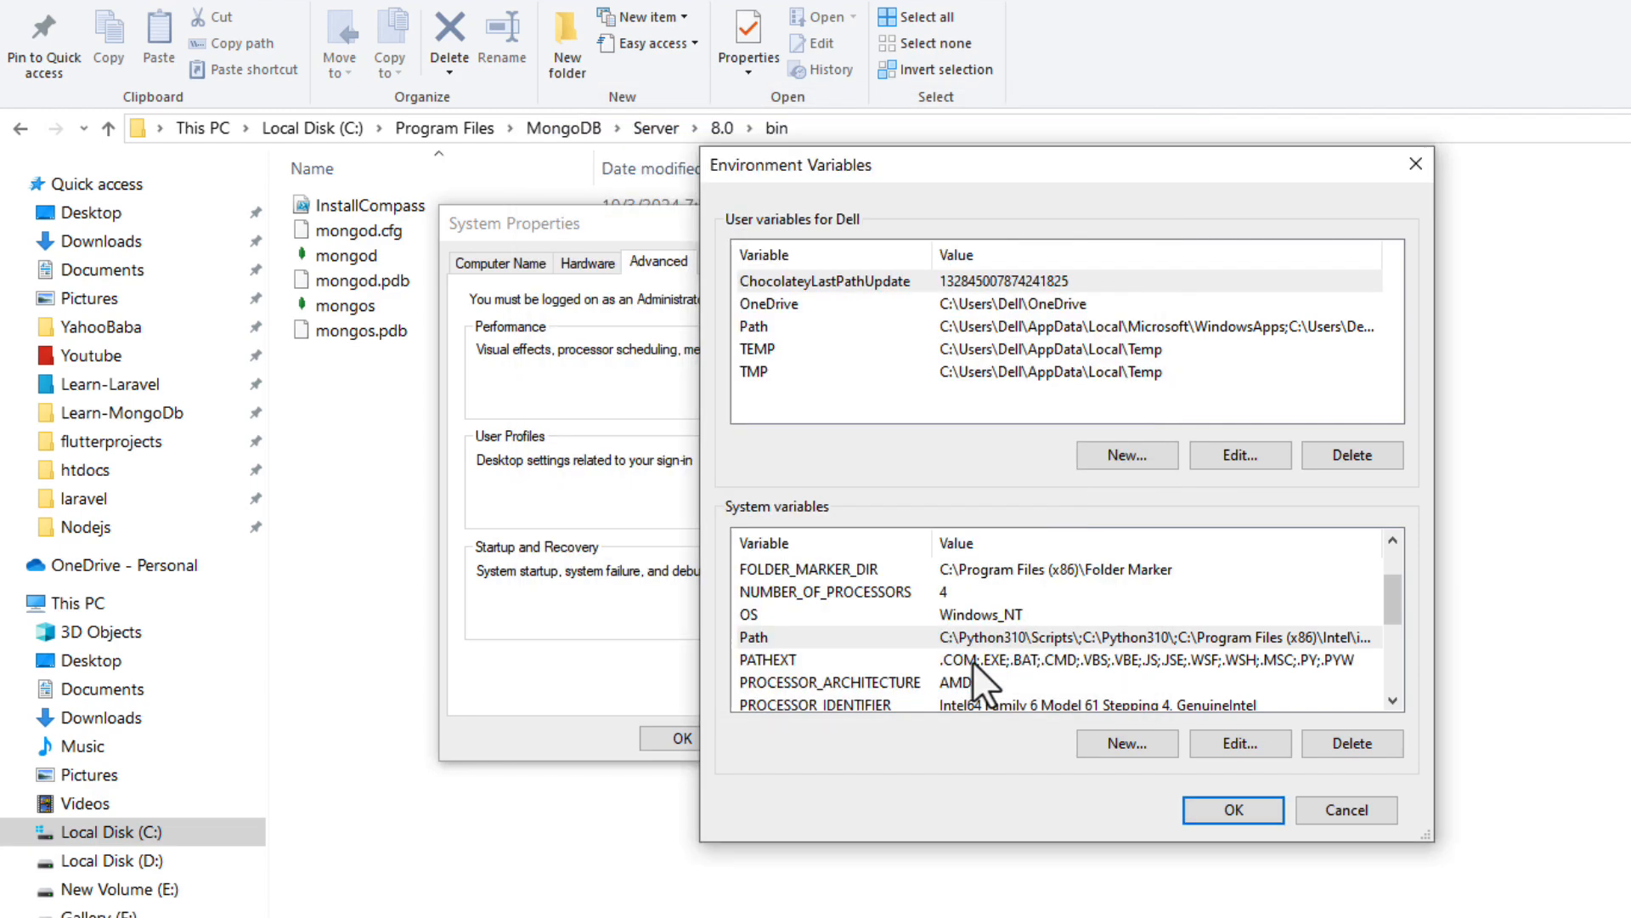
click(1223, 809)
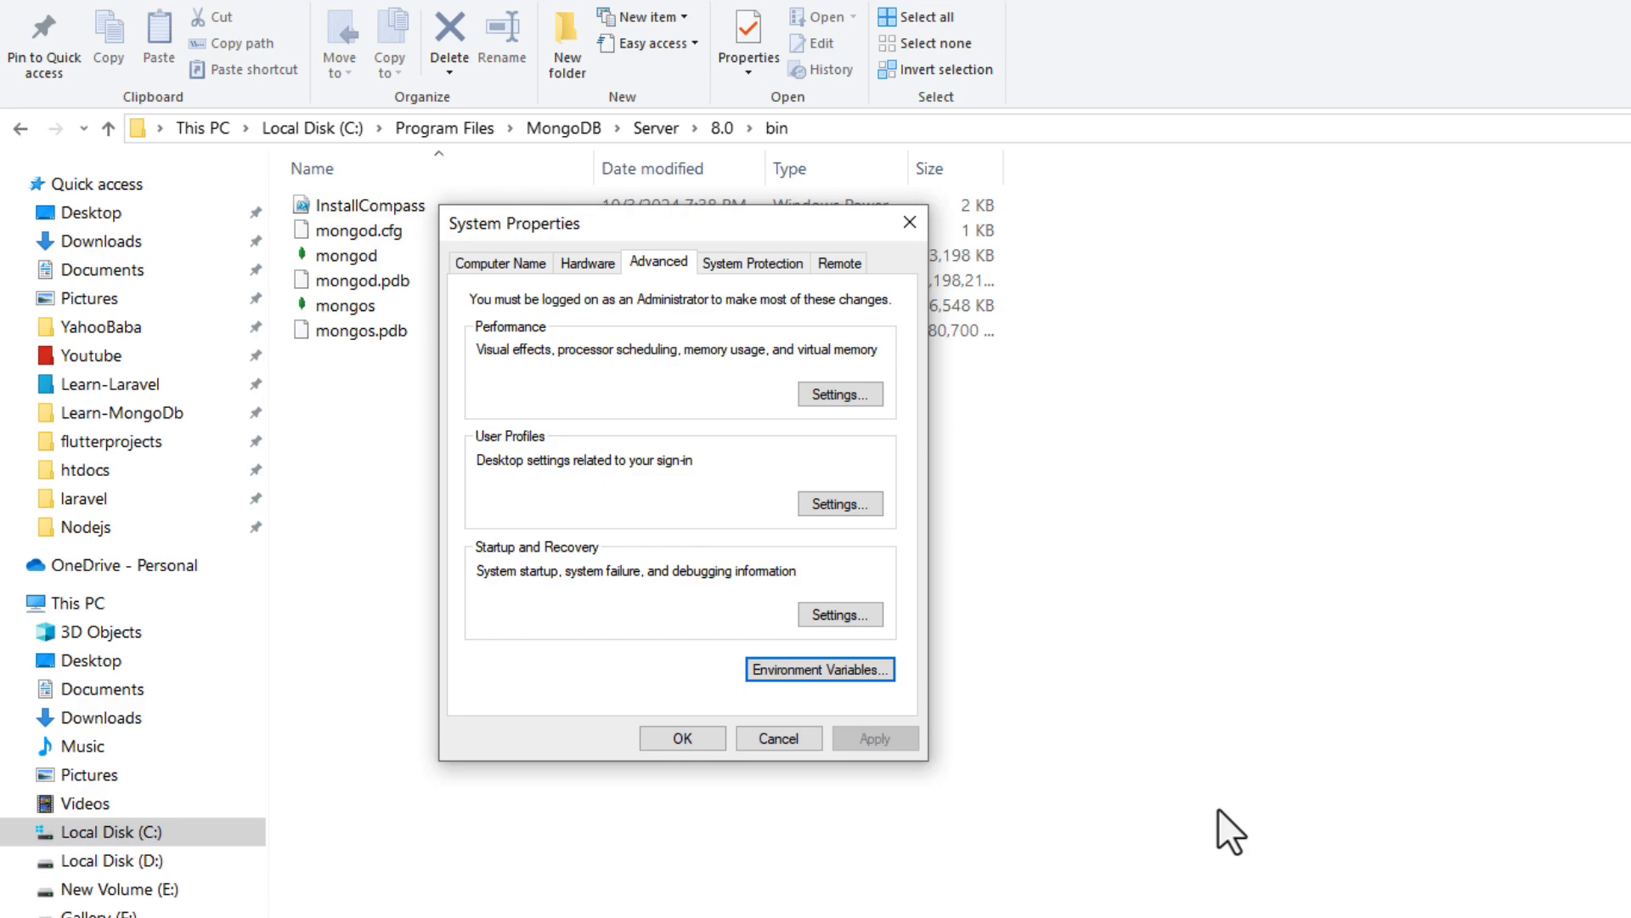
Return to File Explorer, browse to the Mongosh folder on Local Disk (C:), and copy its full path.
key(Escape)
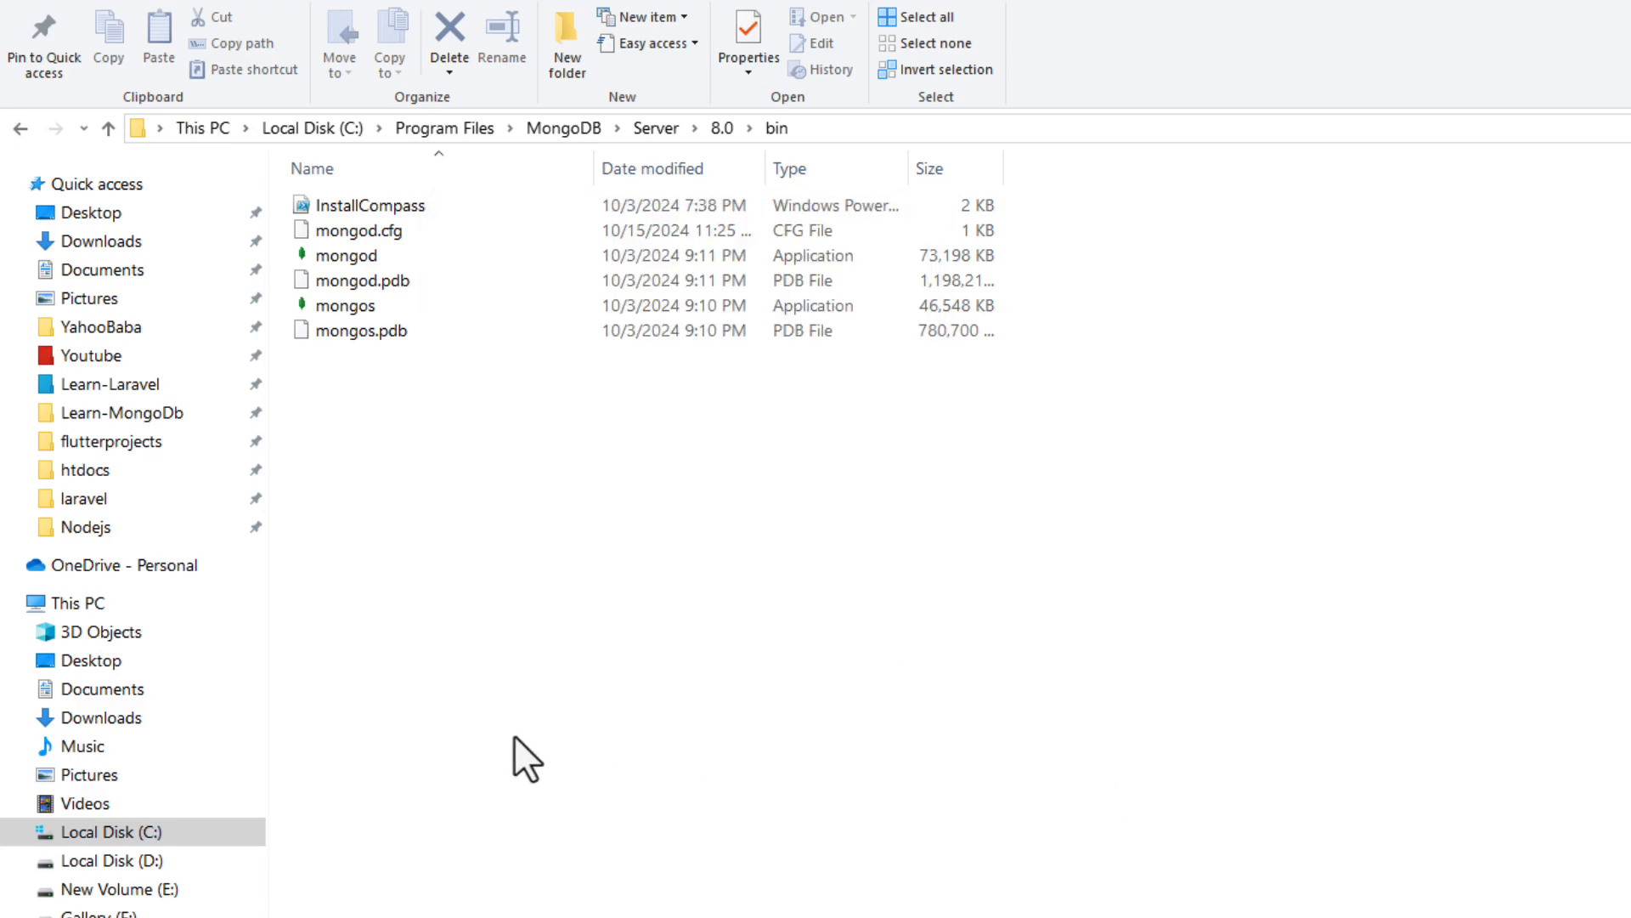
click(185, 829)
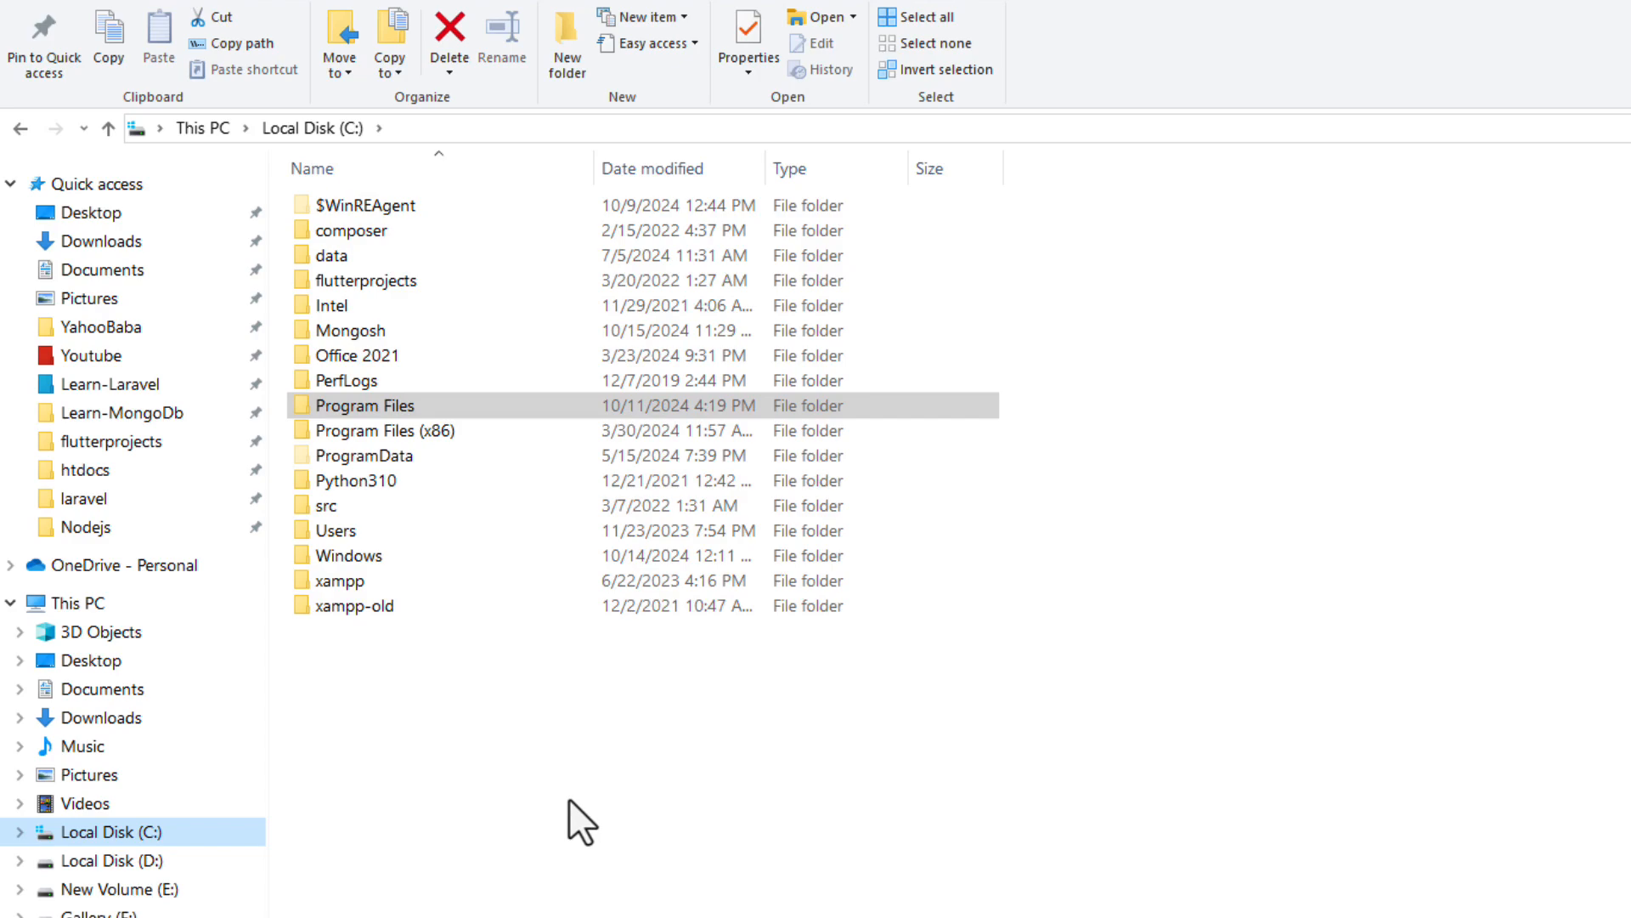
double_click(380, 333)
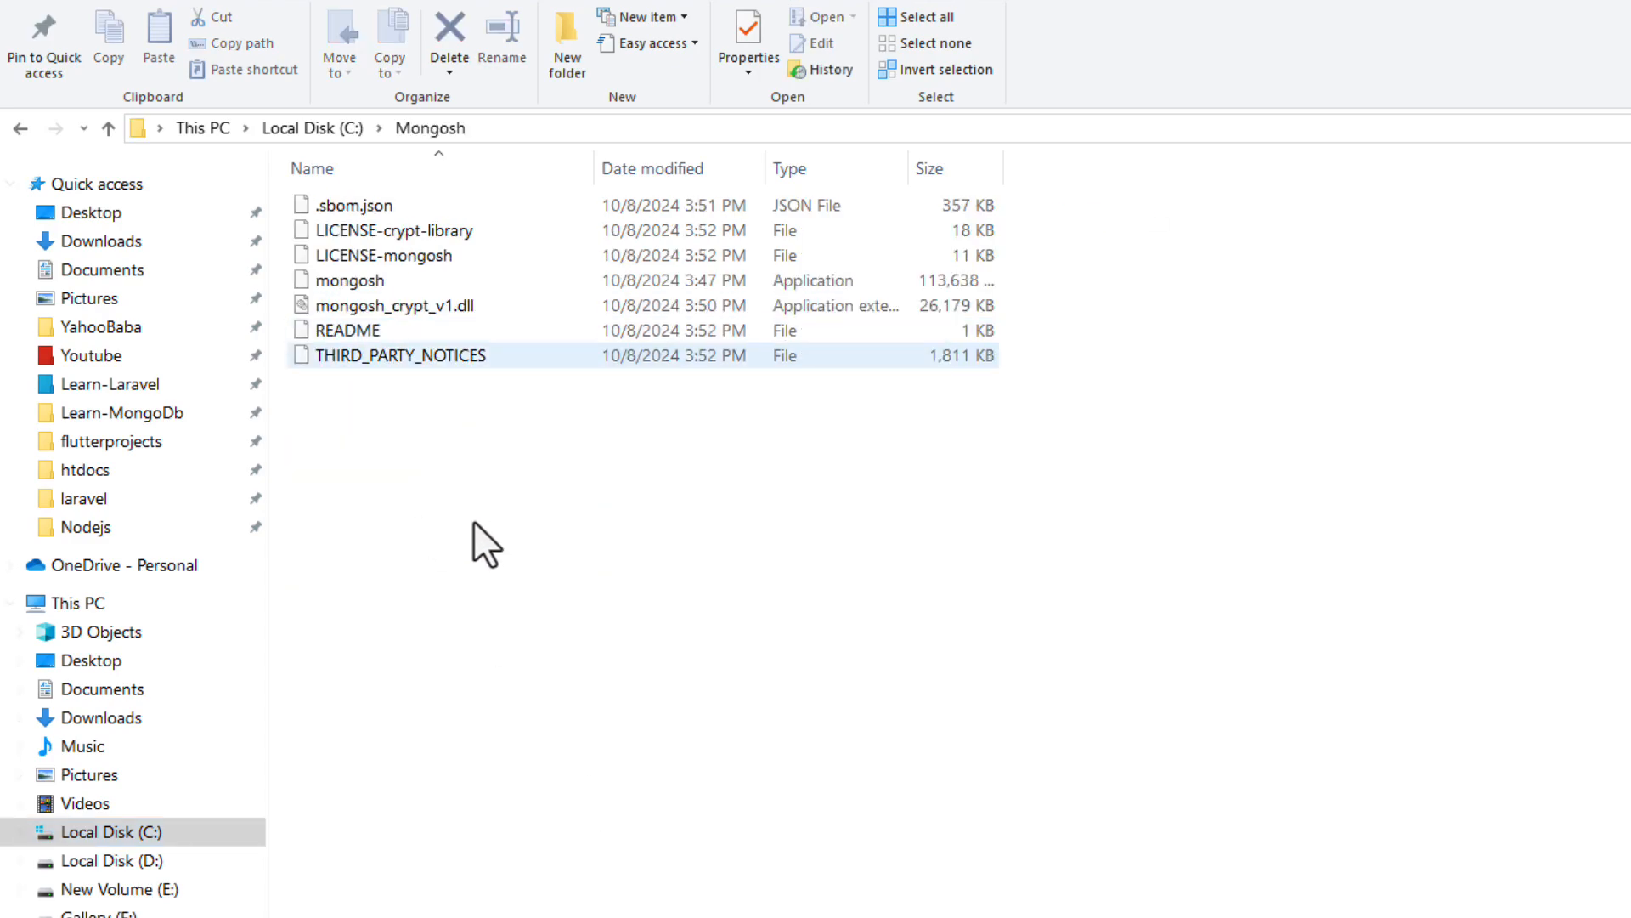
click(489, 129)
key(ctrl+c)
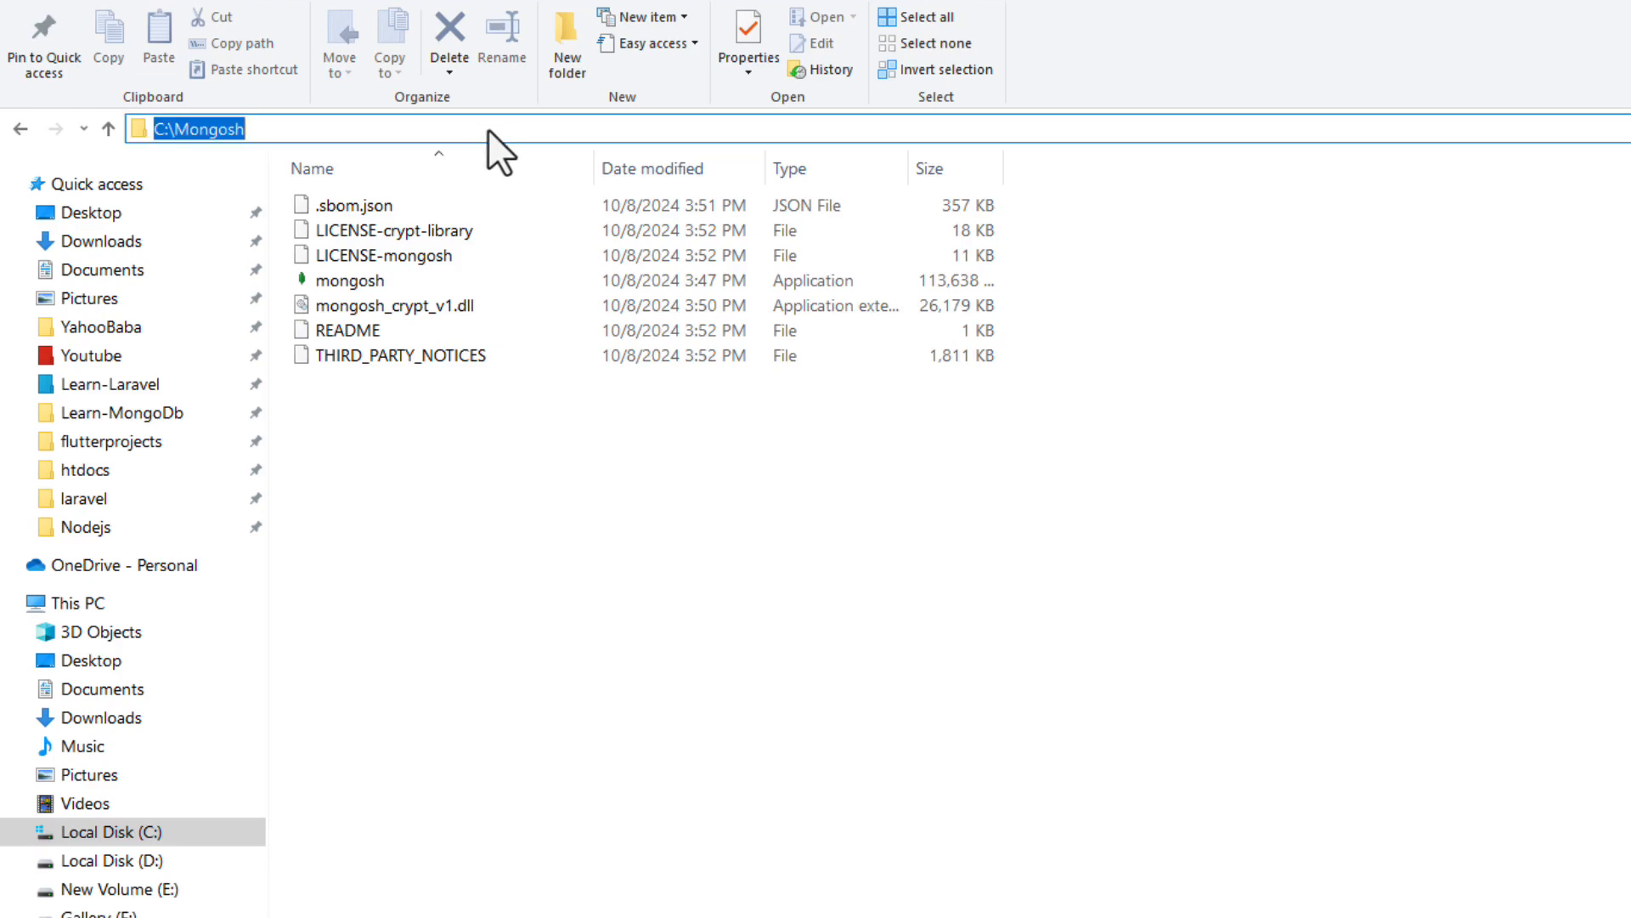
Switch back to System Properties and open the user-level Path variable for editing.
key(alt+Tab)
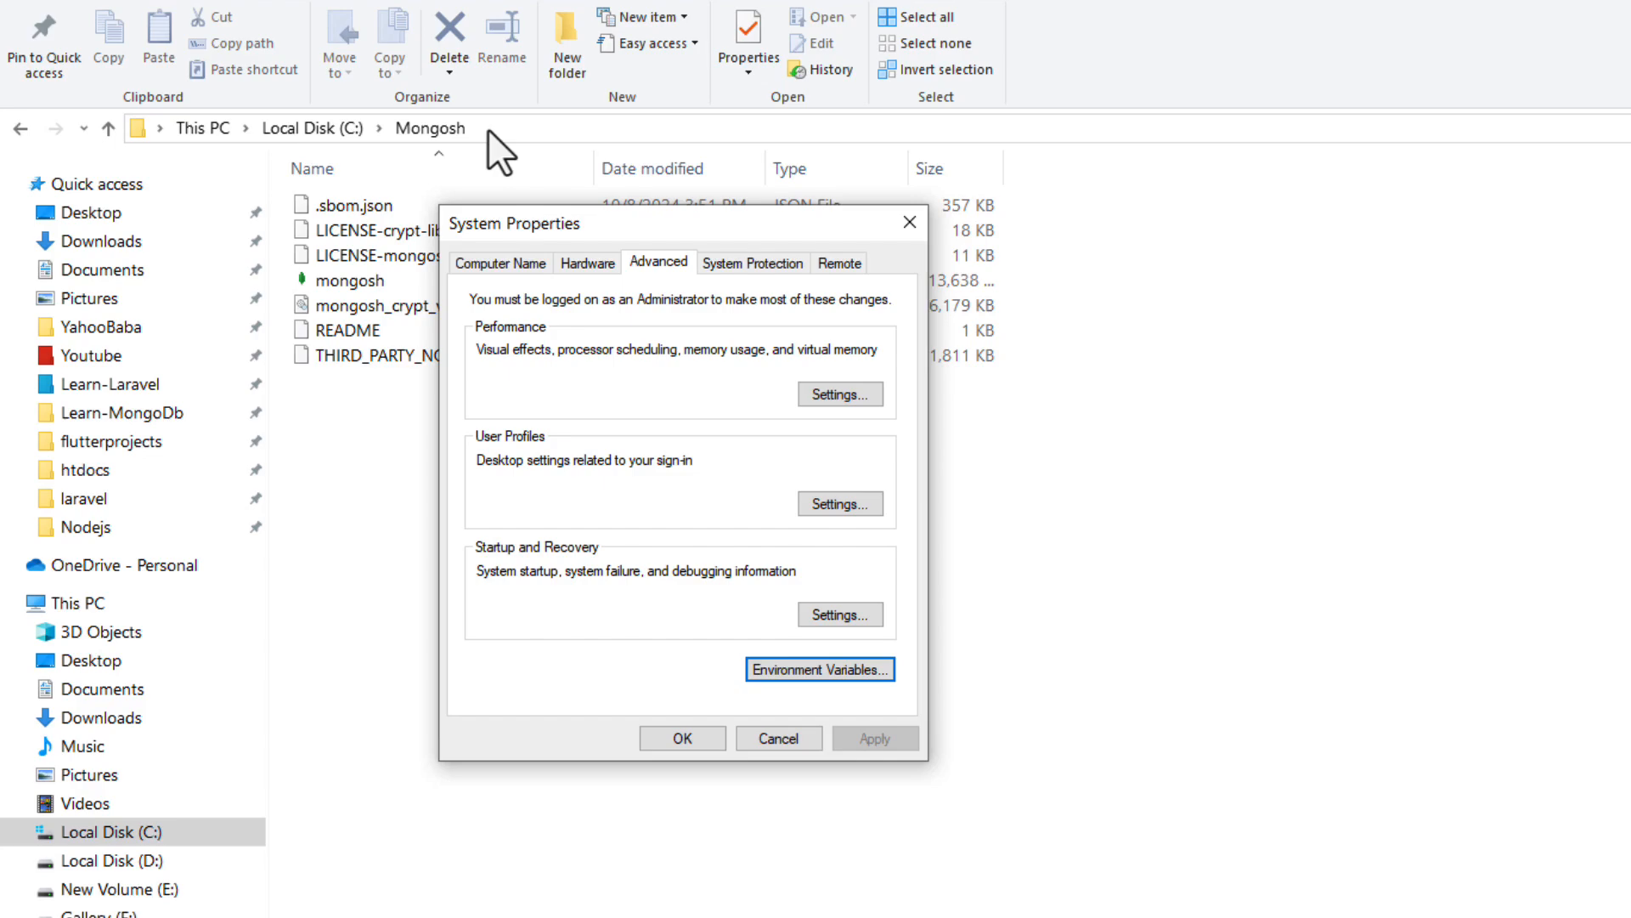
click(797, 673)
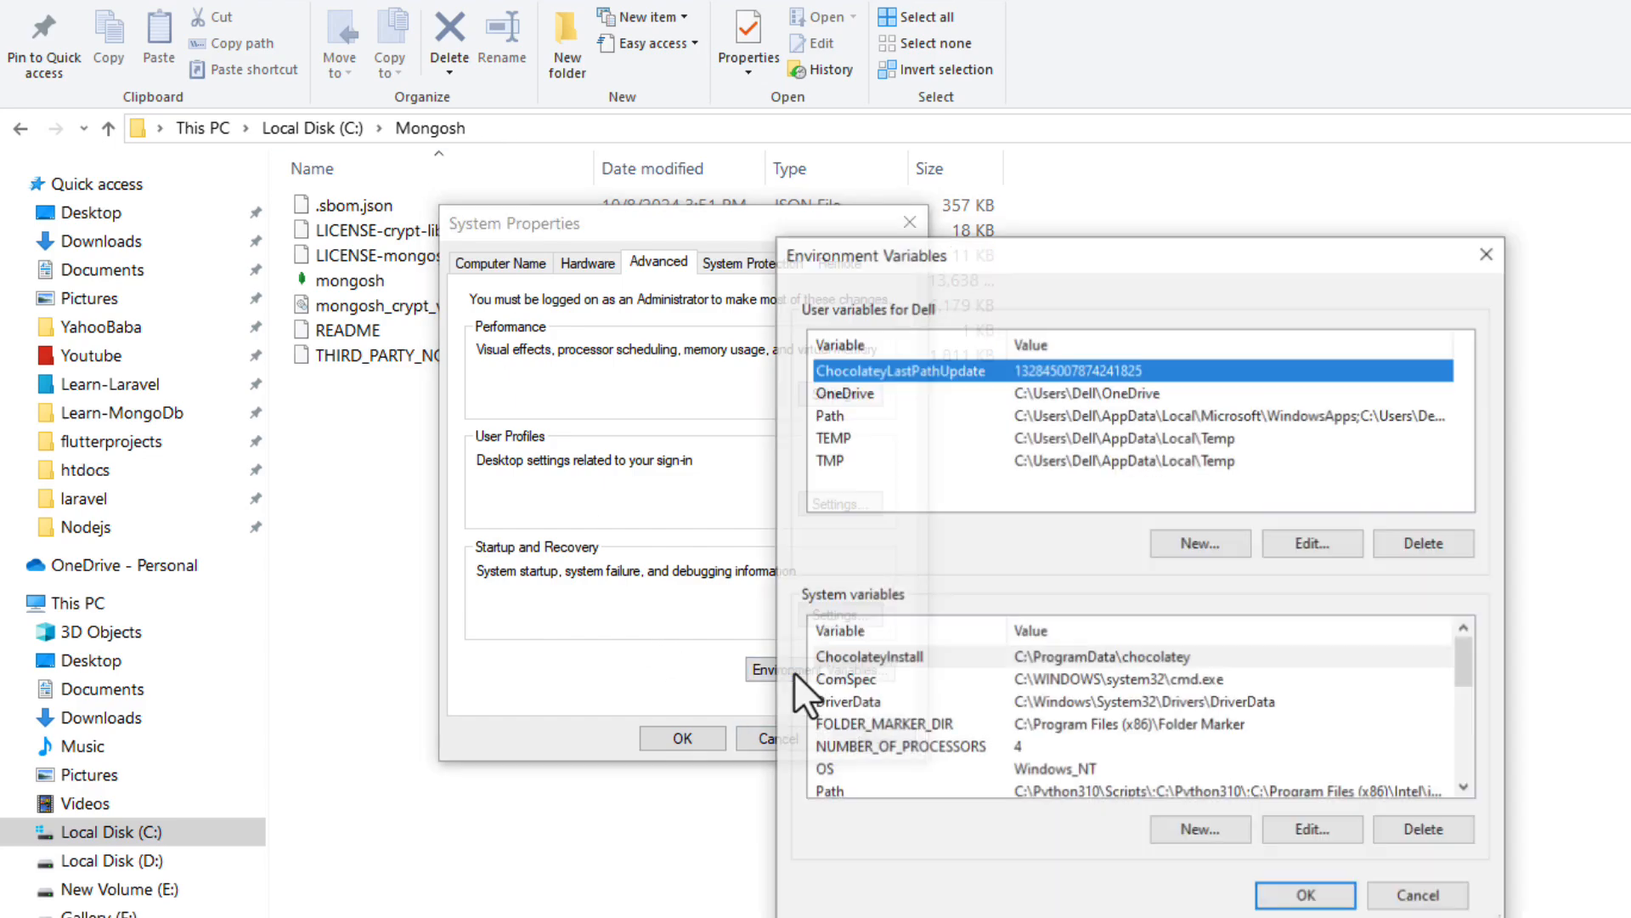
drag(867, 253, 683, 192)
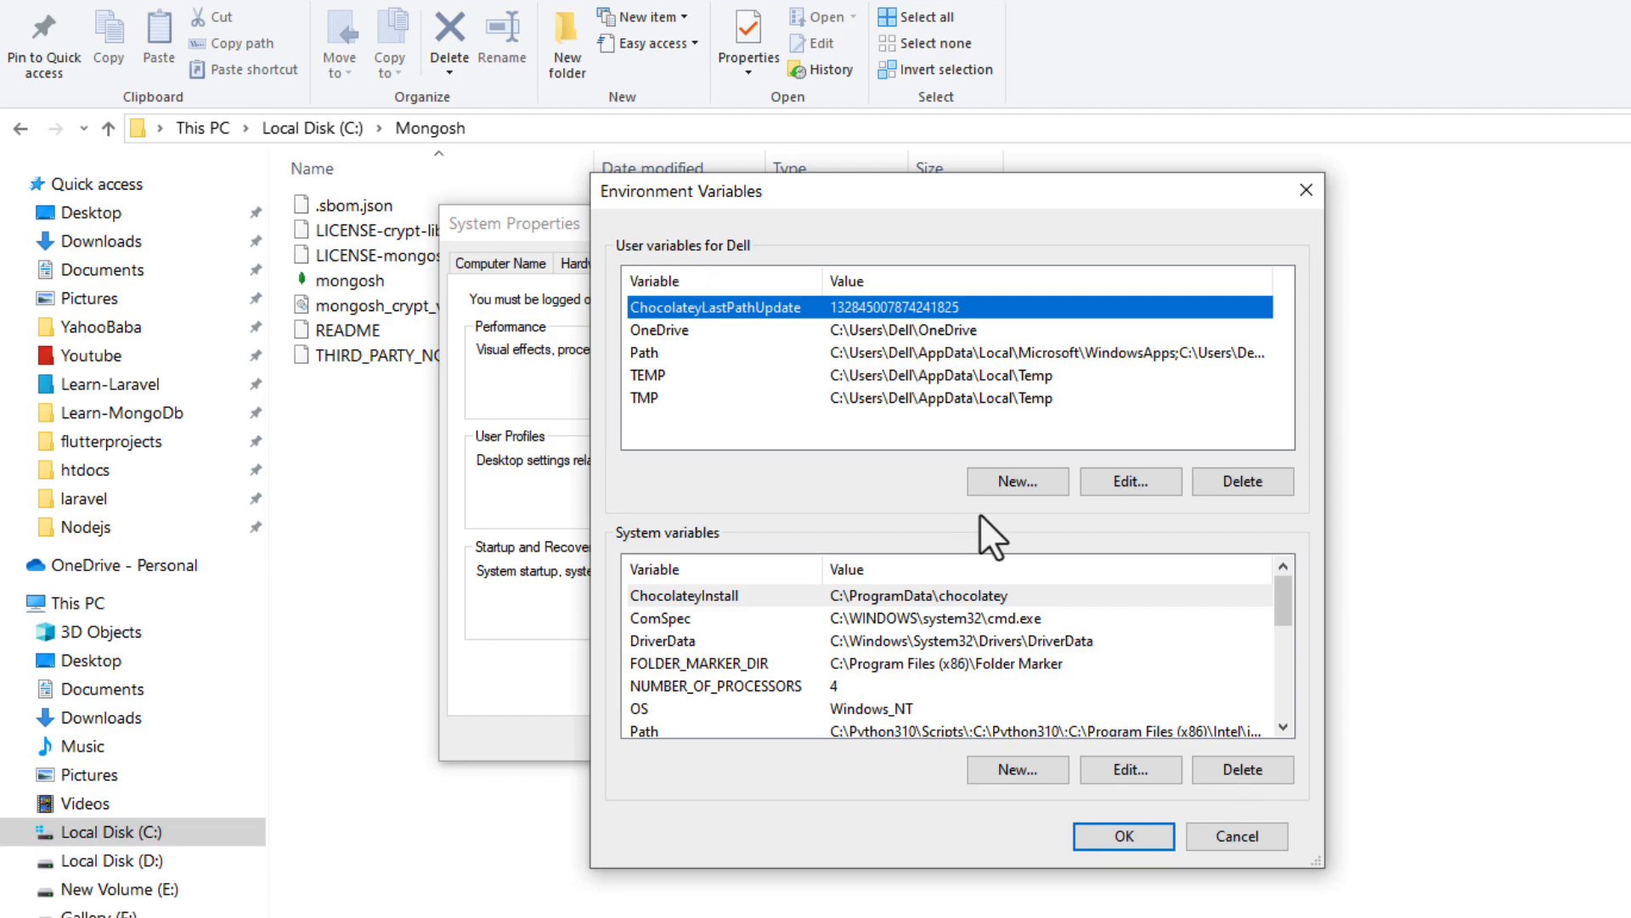
double_click(636, 352)
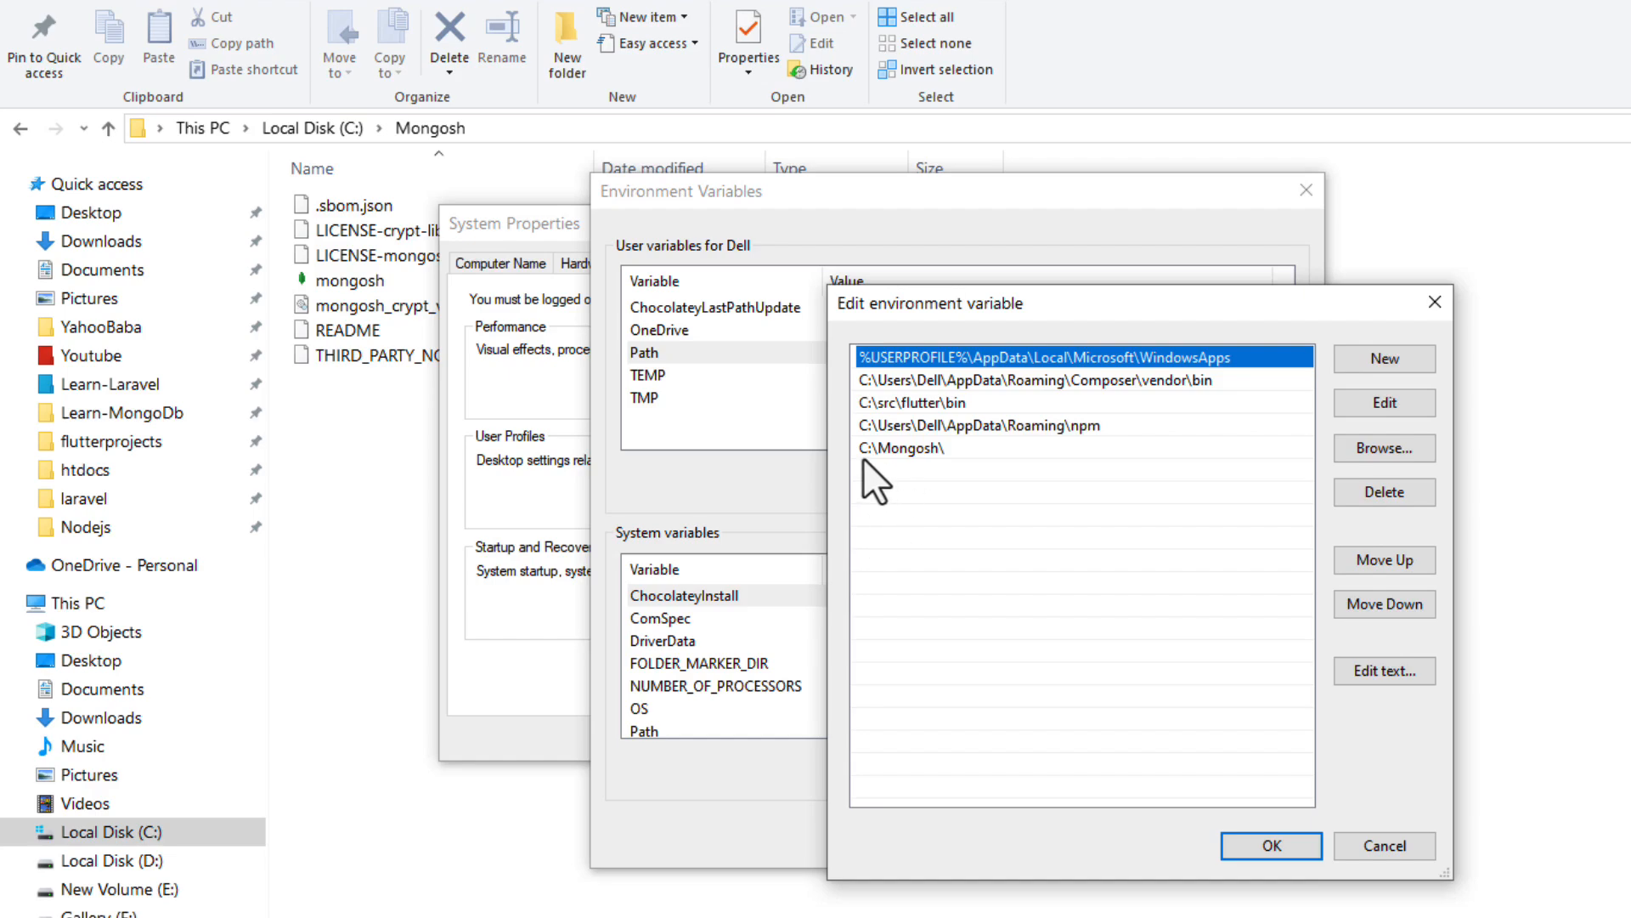
Delete the C:\Mongosh\ entry from the user Path, add C:\Mongosh in its place, and save the changes through System Properties.
click(951, 449)
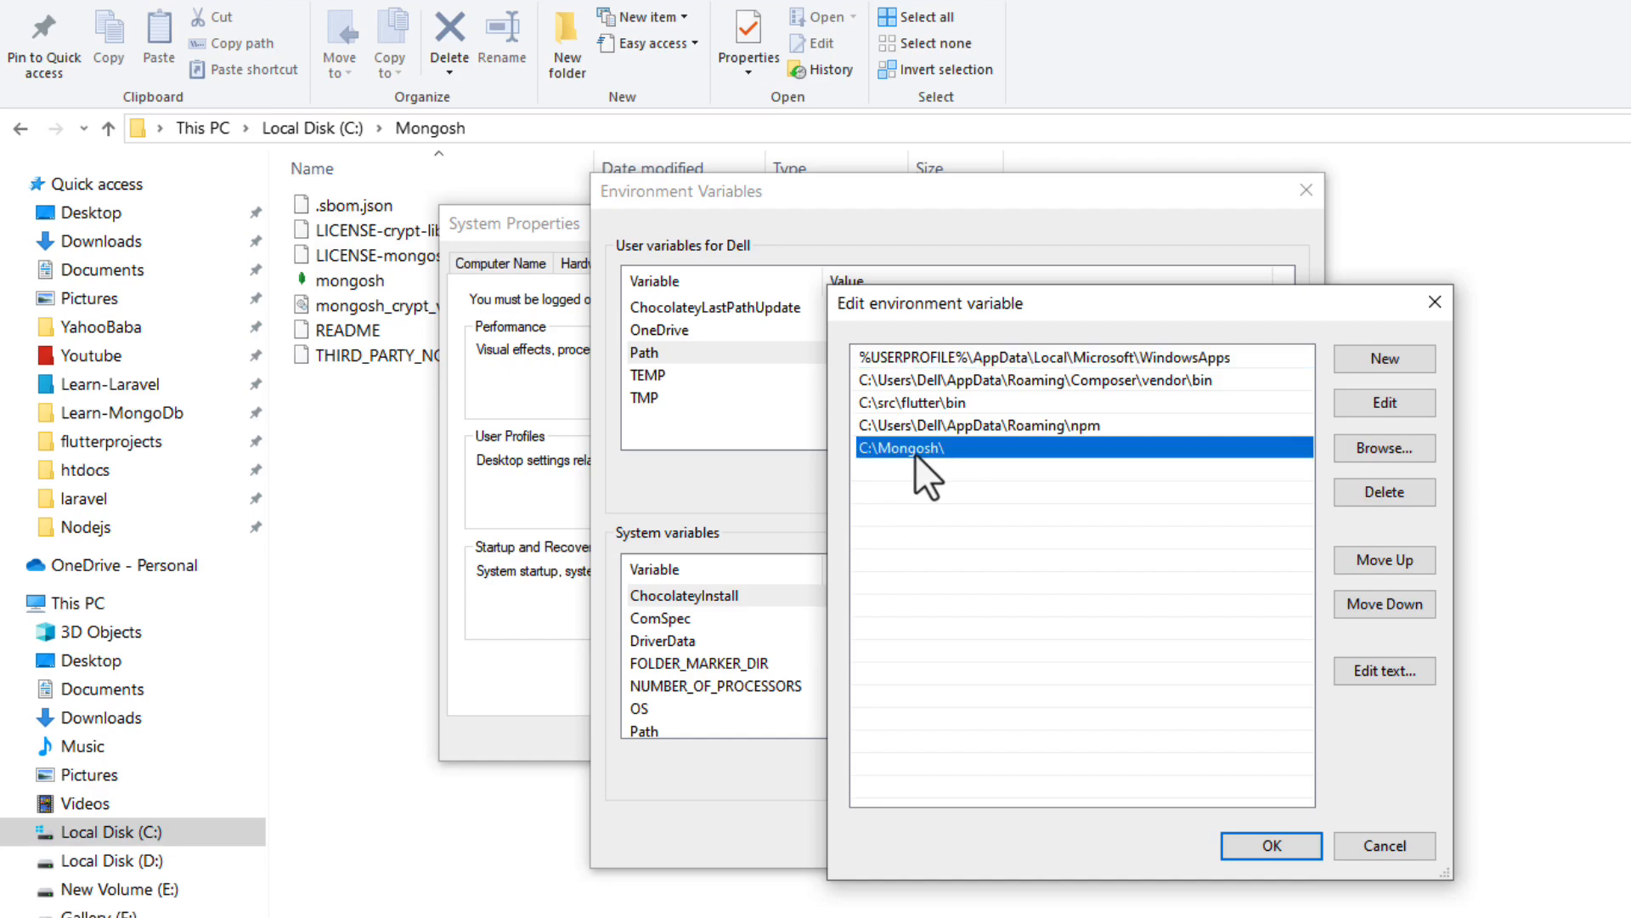
click(1375, 493)
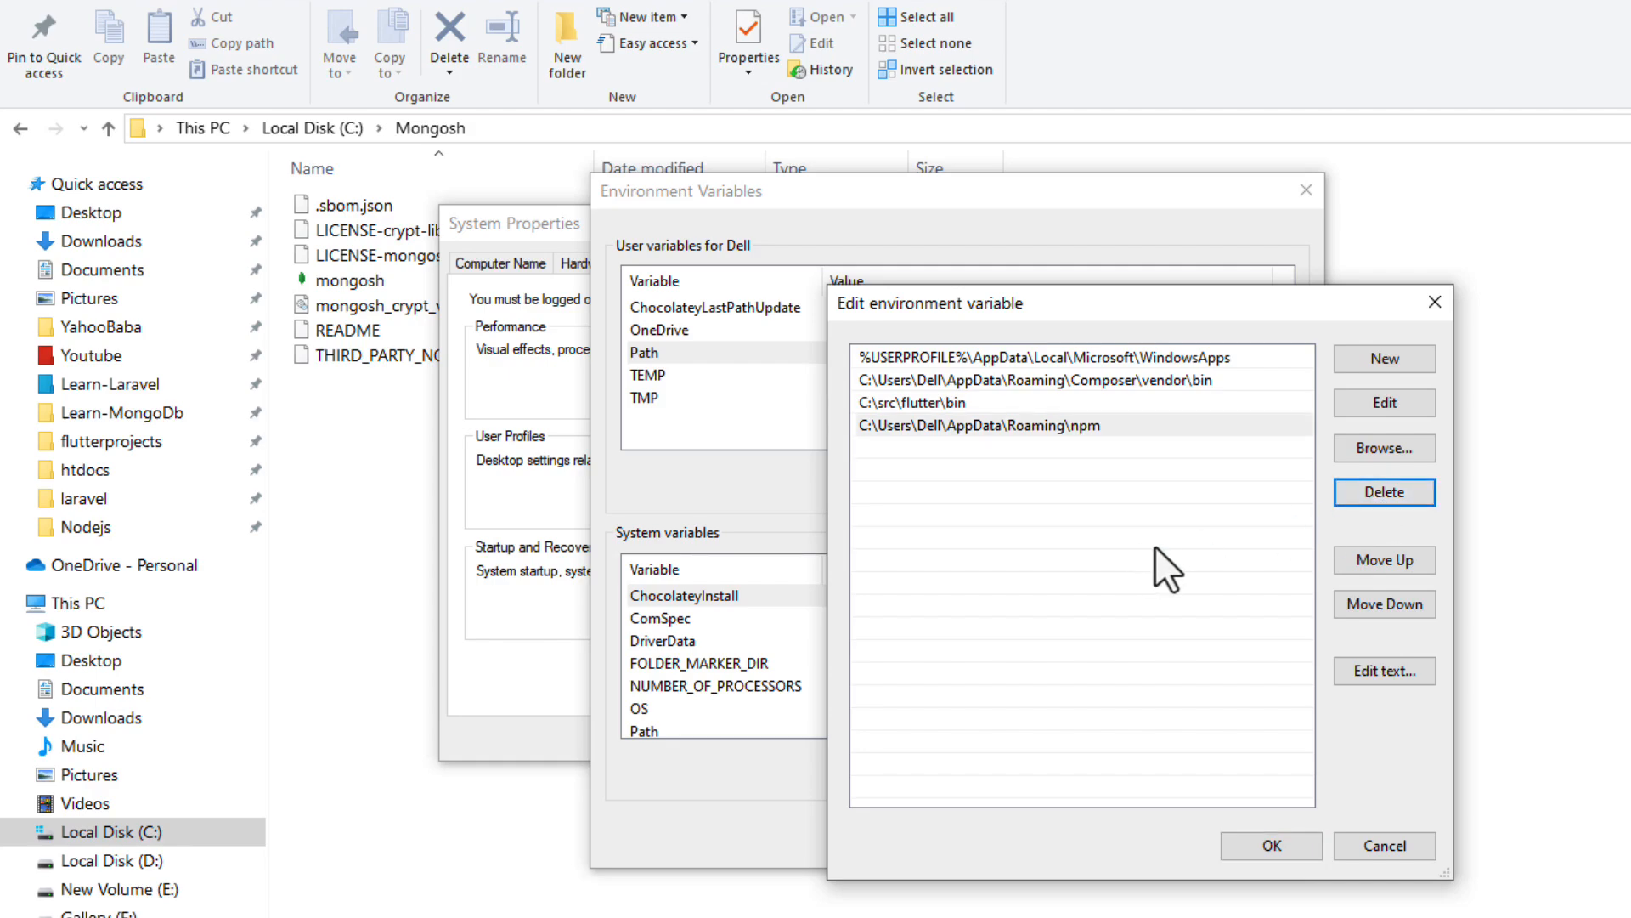
click(1365, 363)
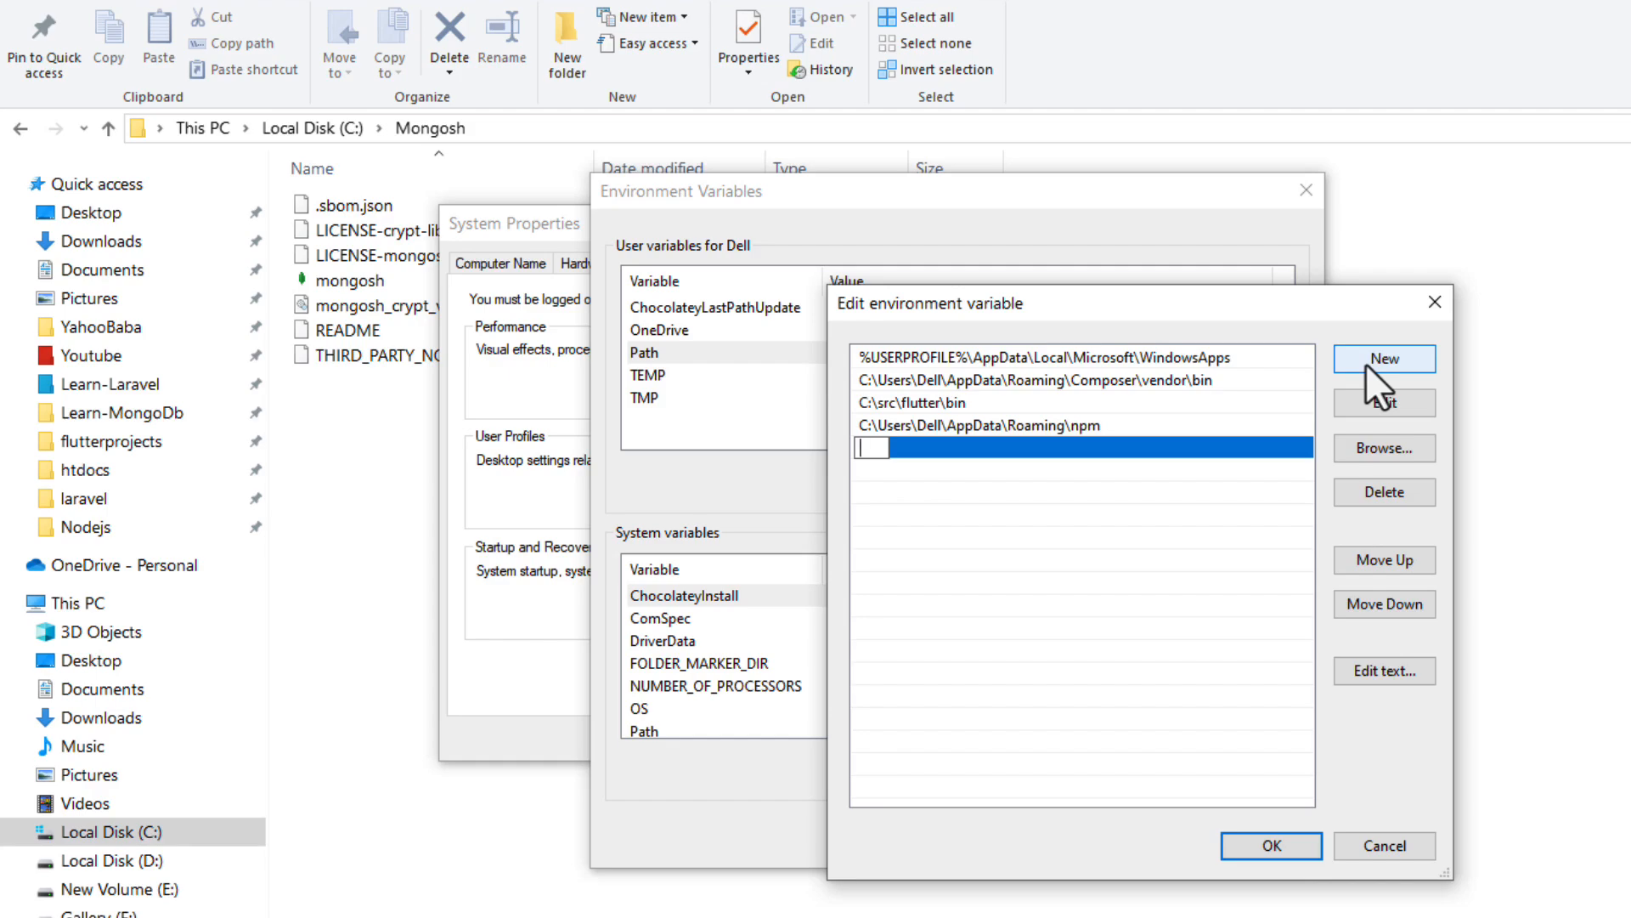
key(ctrl+v)
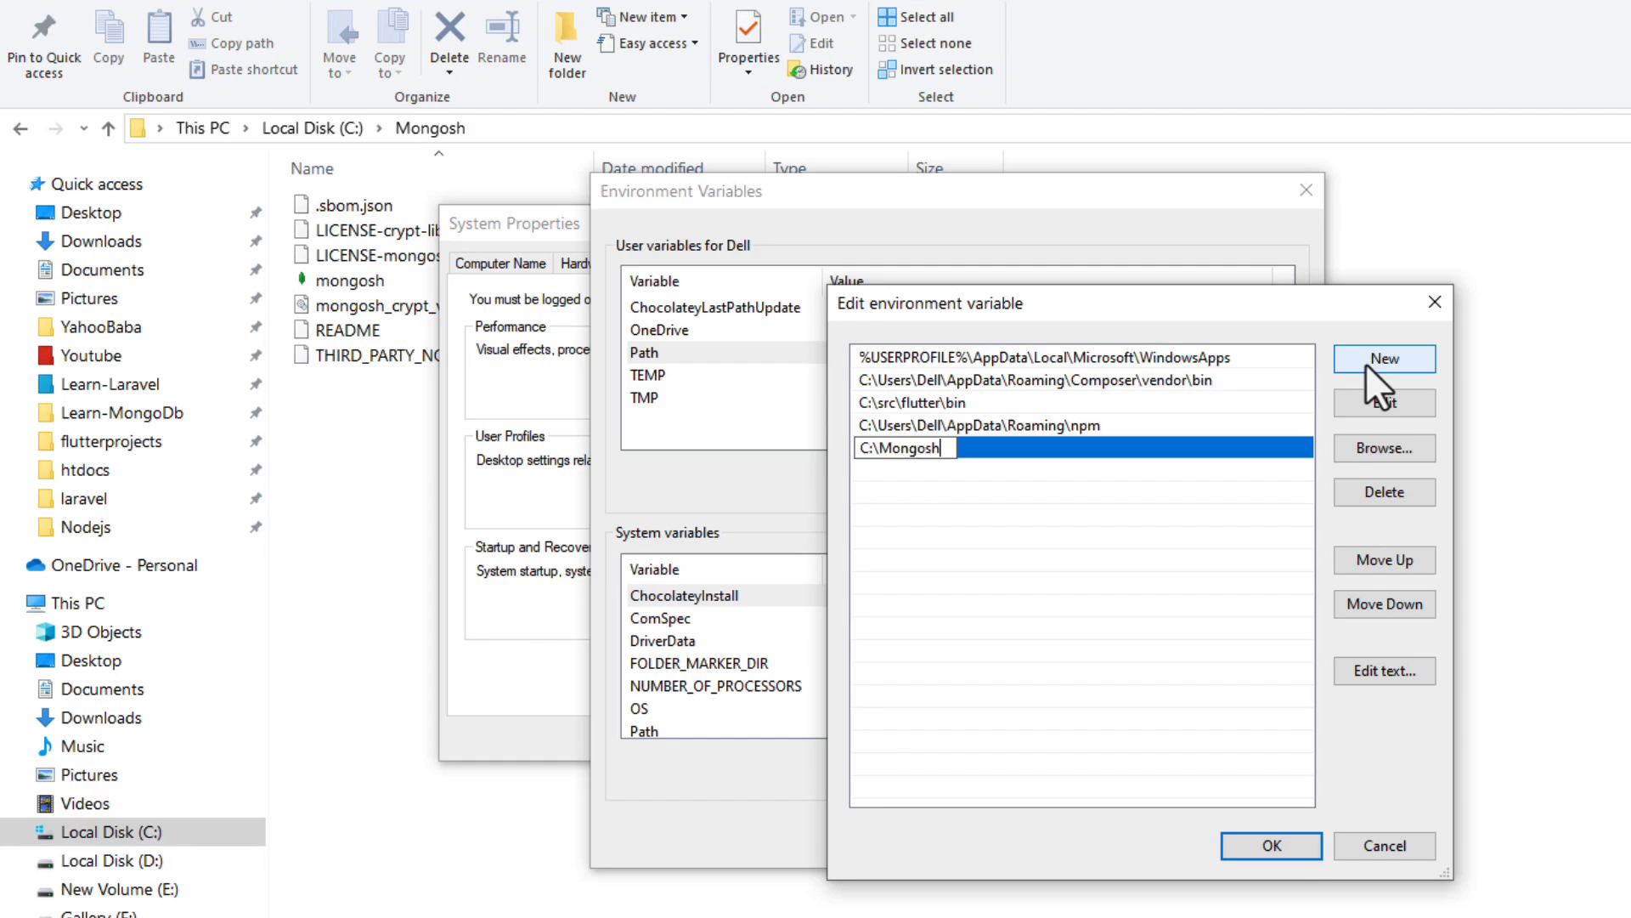
click(1267, 841)
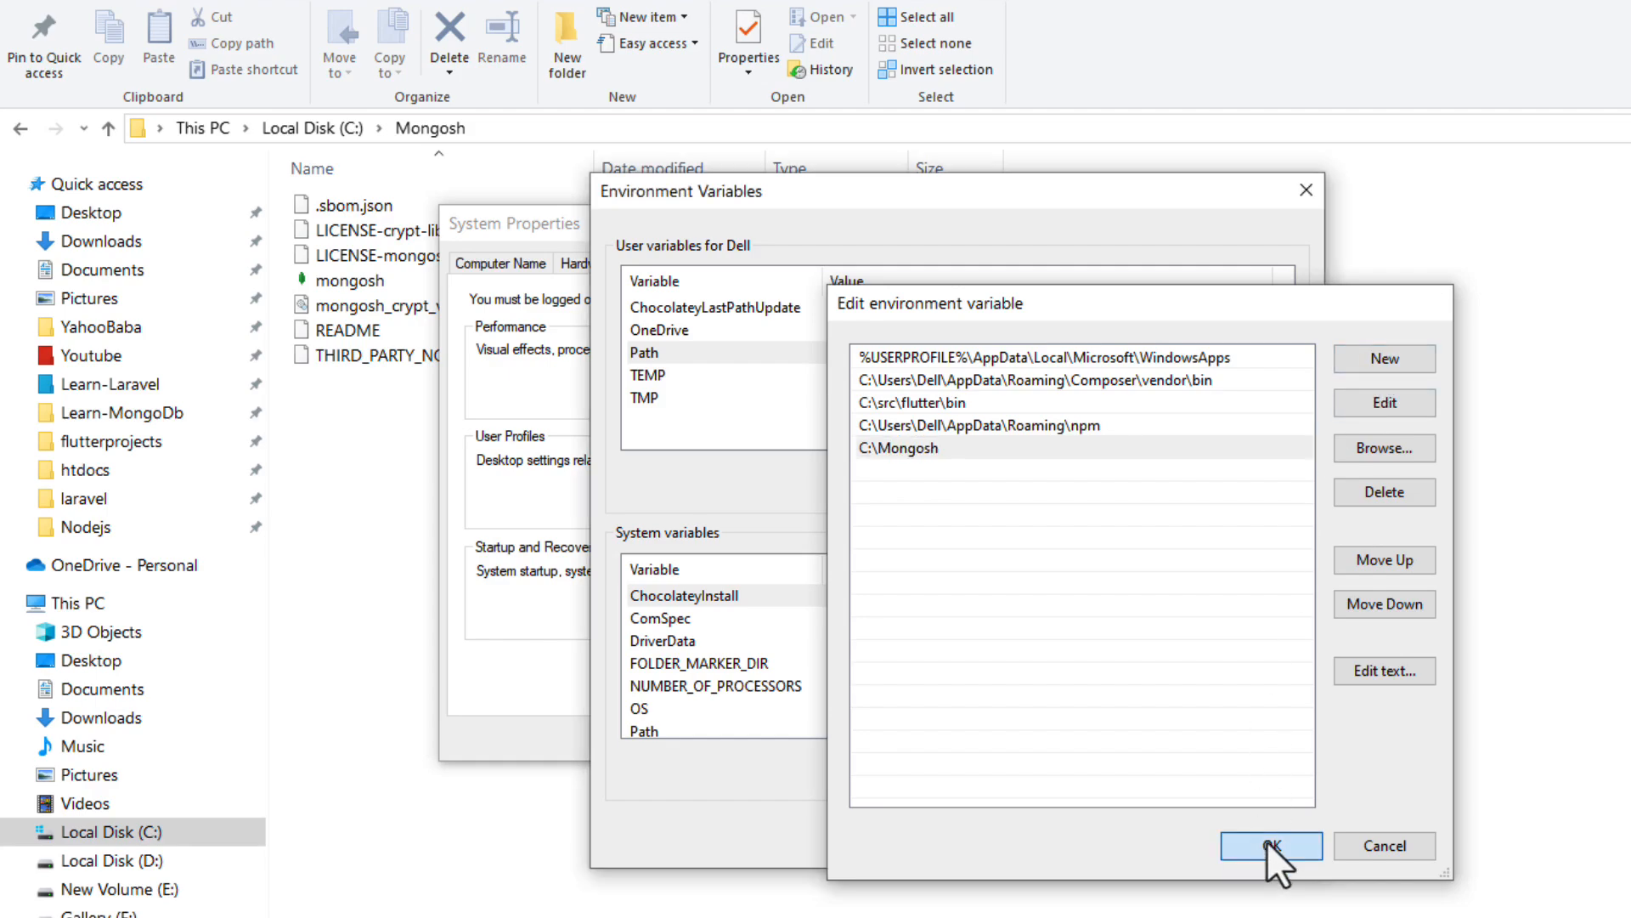
click(1150, 829)
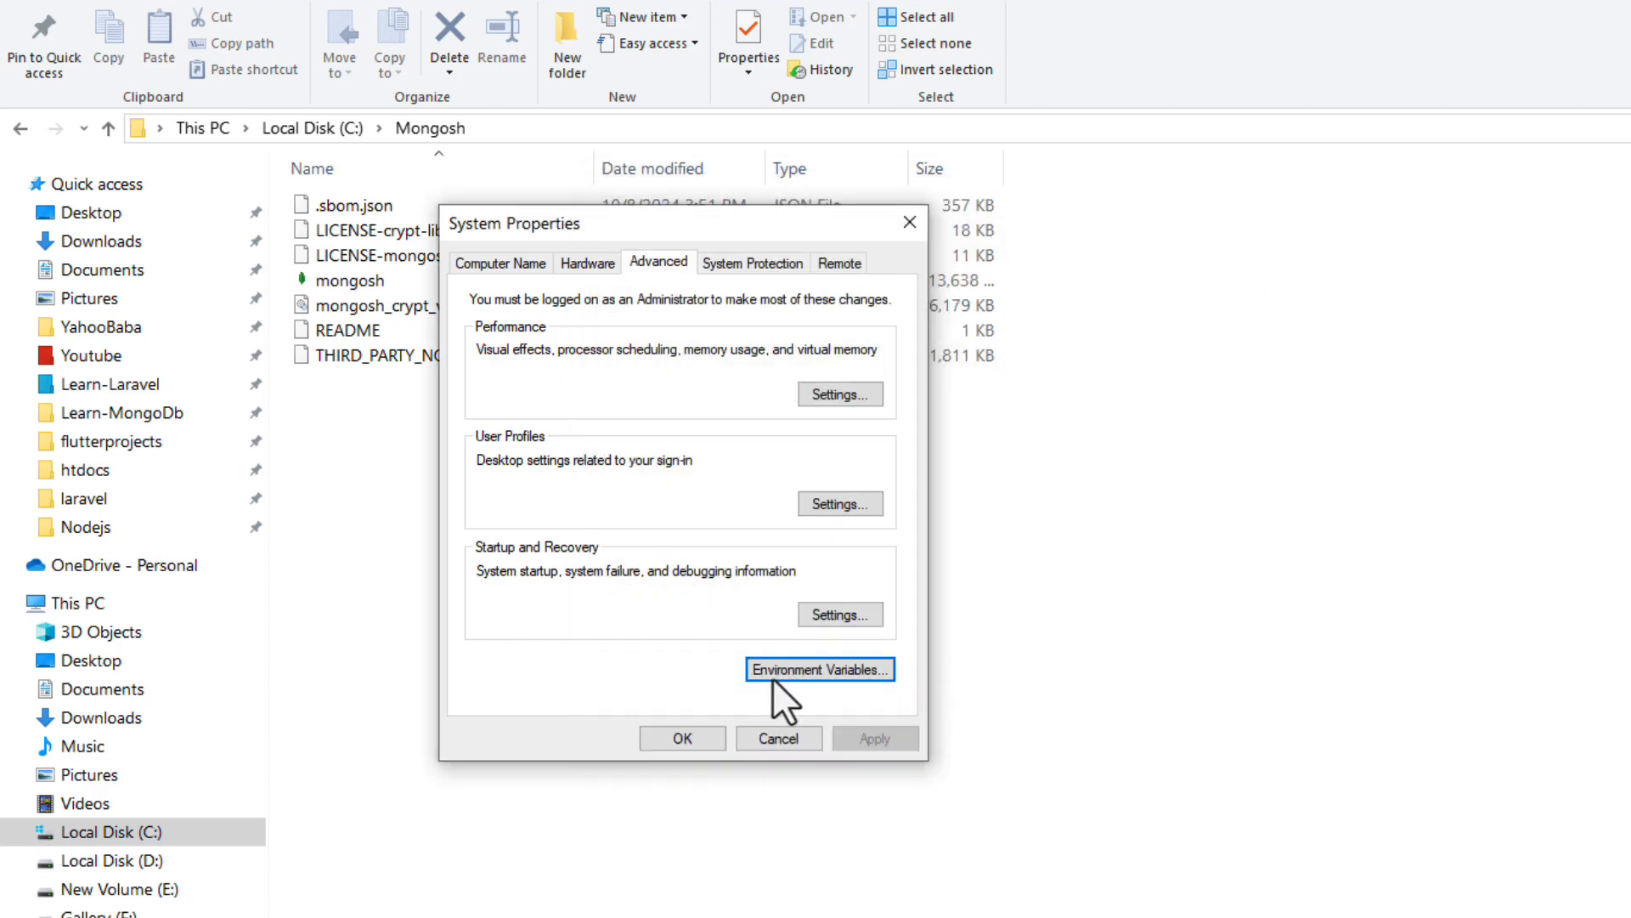
click(667, 744)
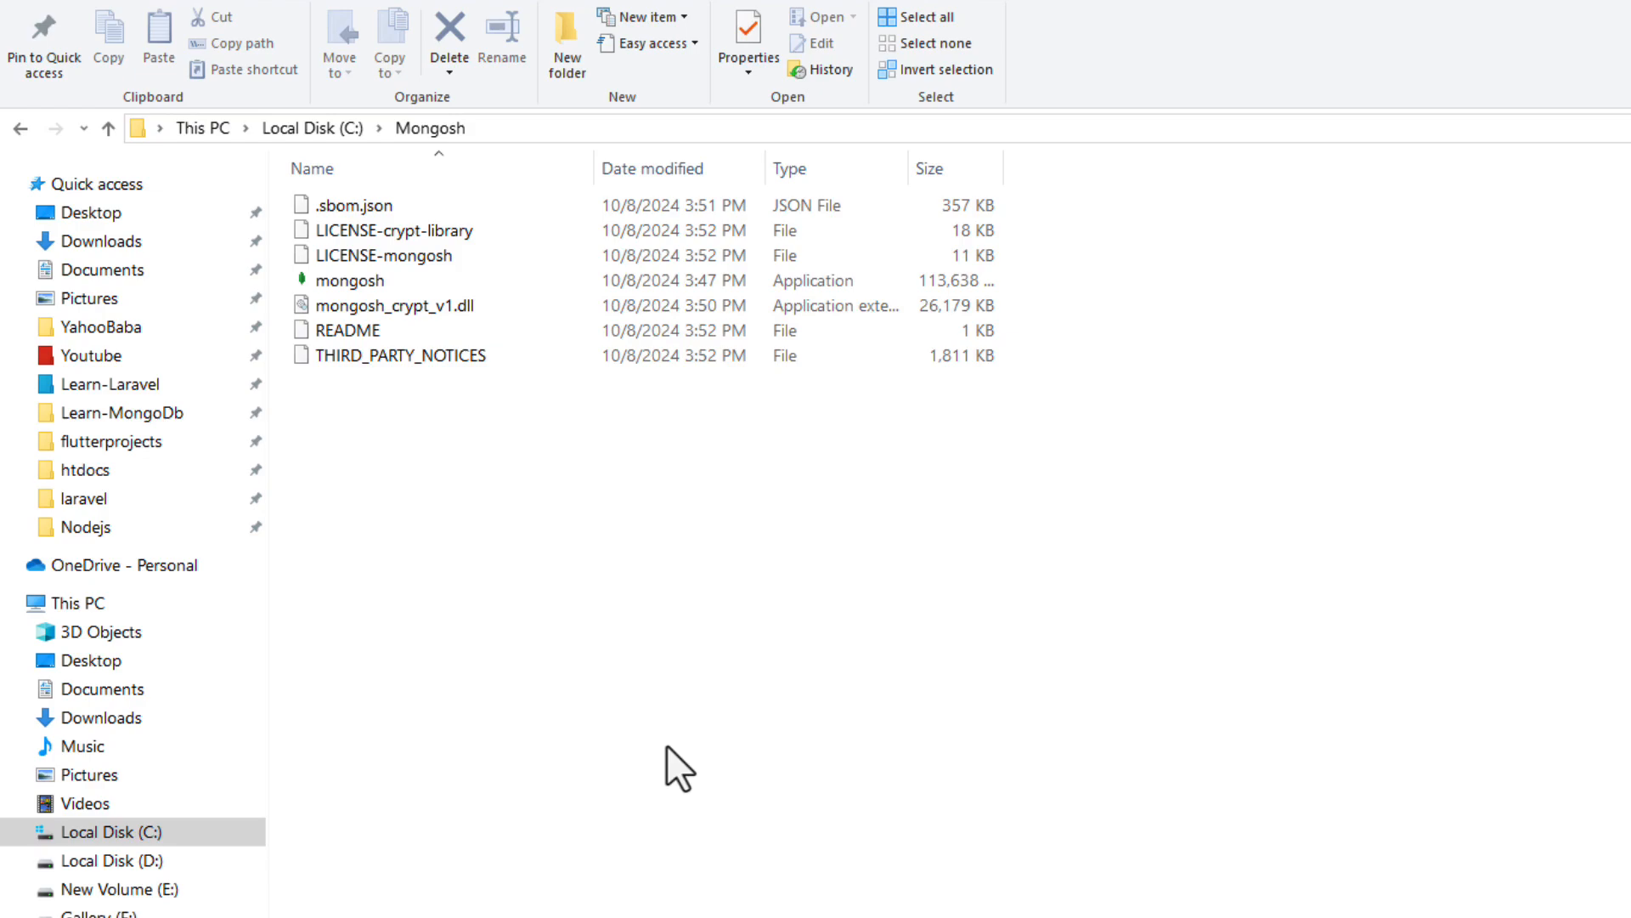
Search Windows for "cmd" and open Command Prompt.
key(super+s)
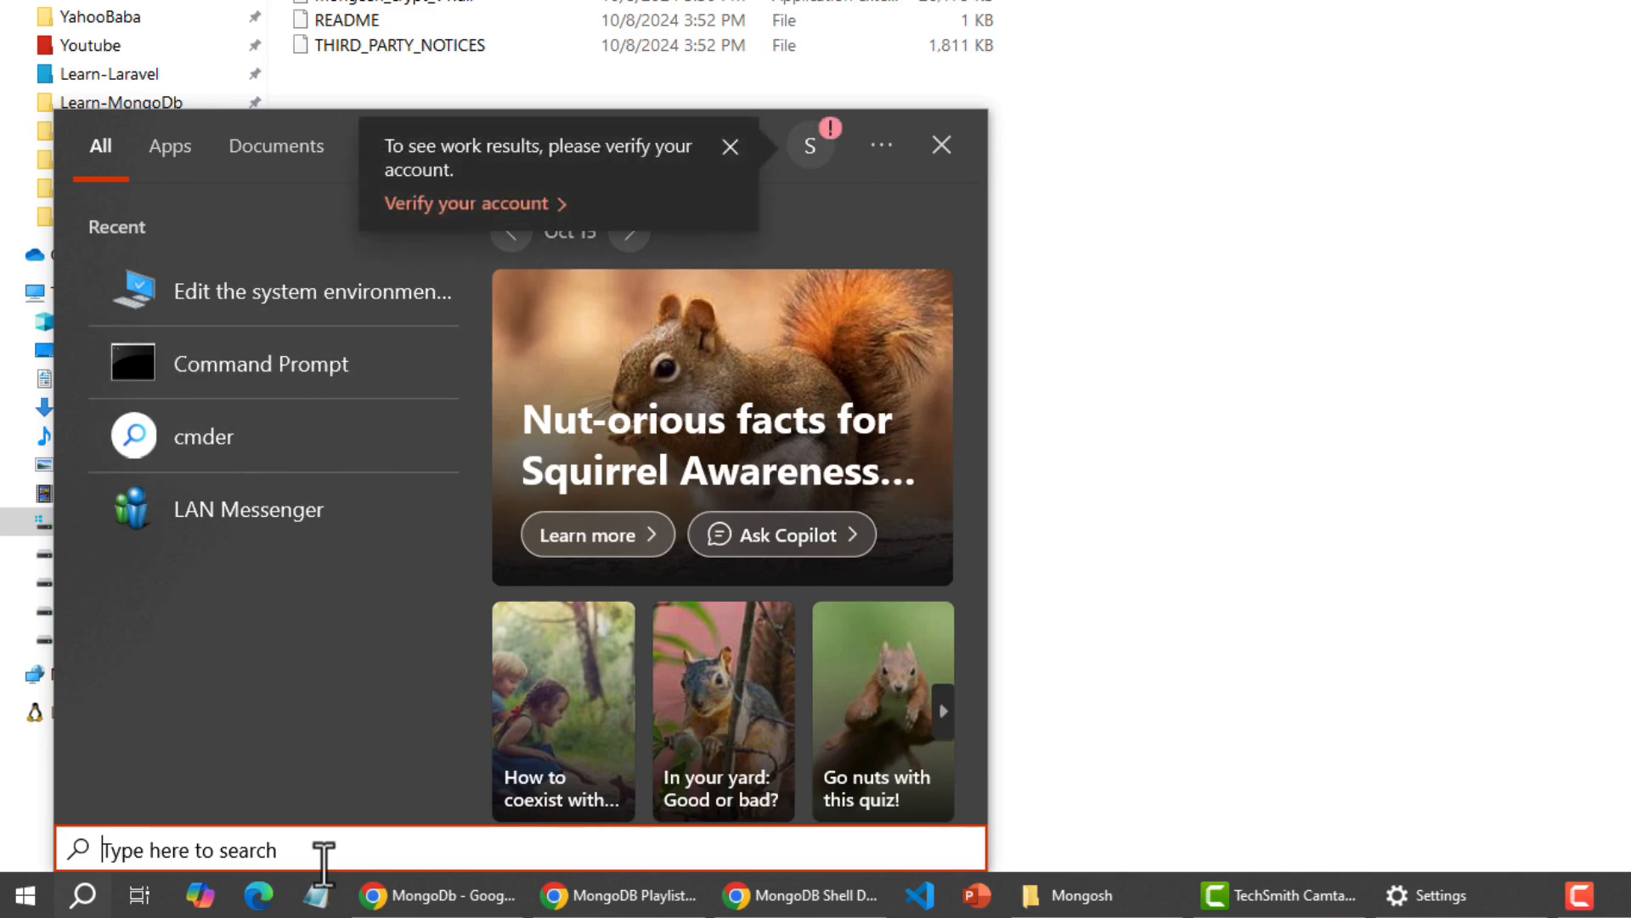
text(cmd)
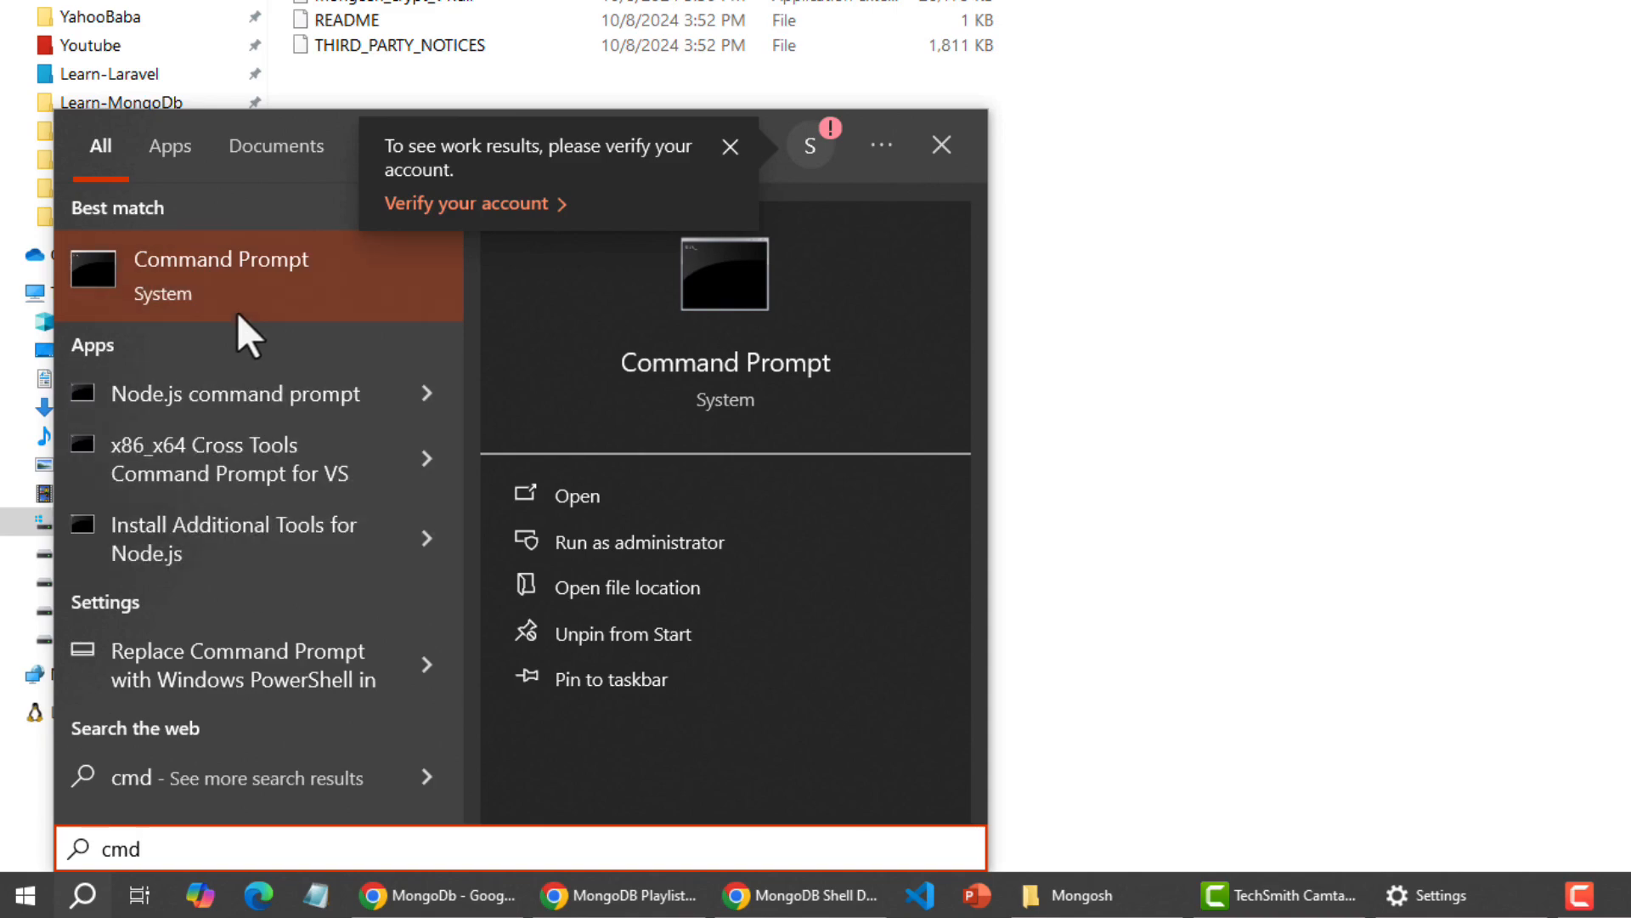
click(257, 283)
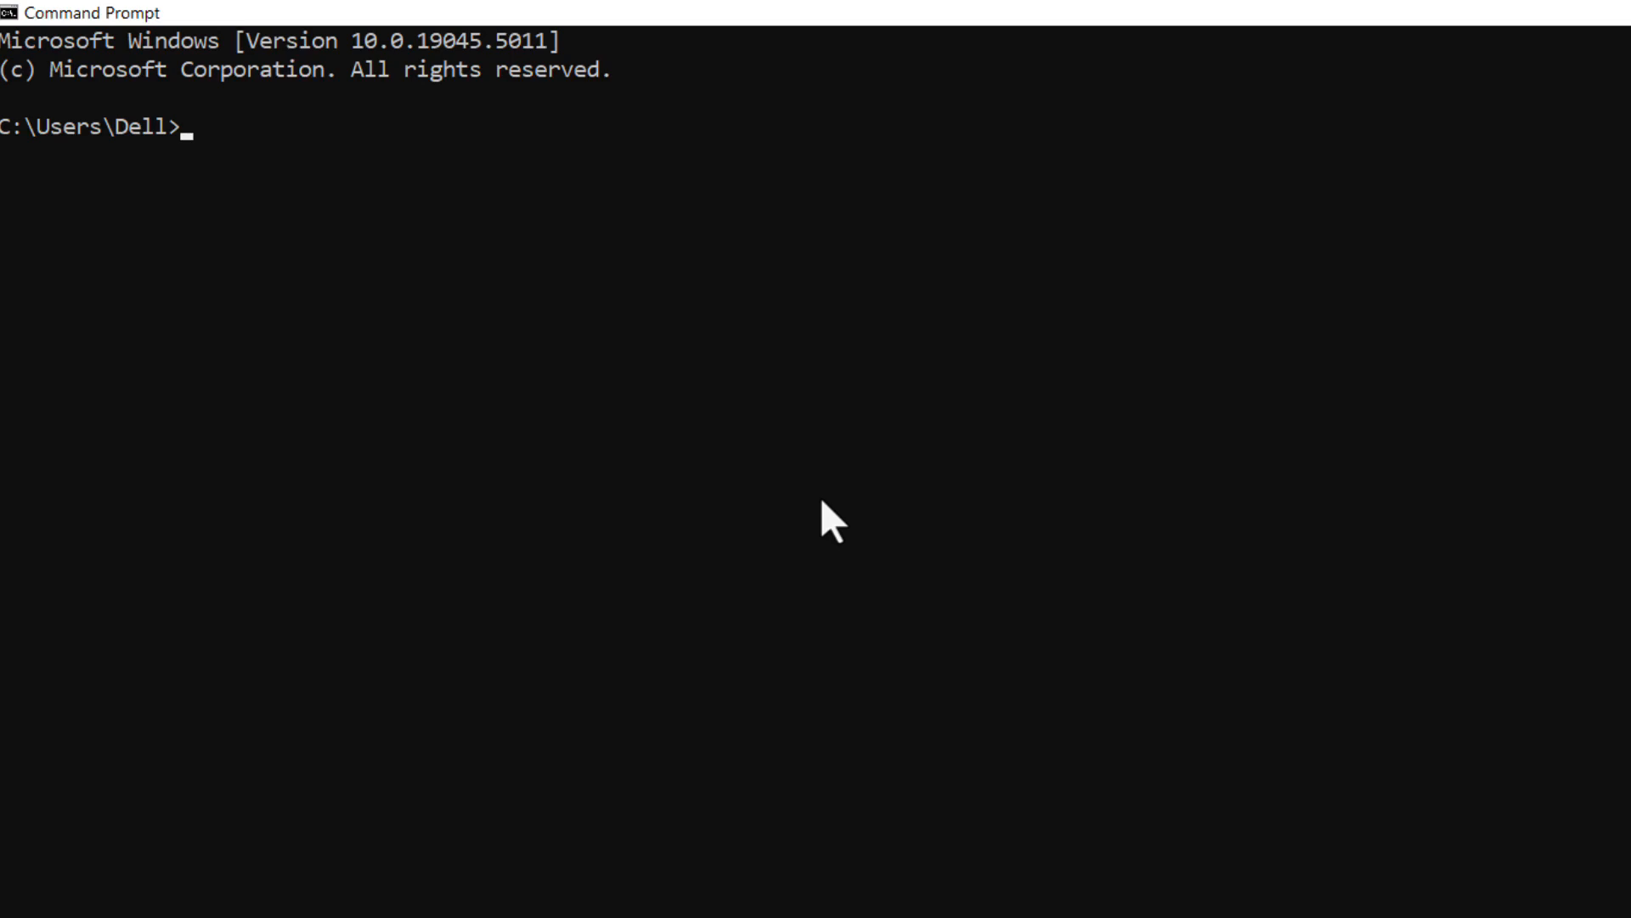
Start the MongoDB Shell with mongosh and list the server's databases with show dbs.
text(mongosh)
key(Return)
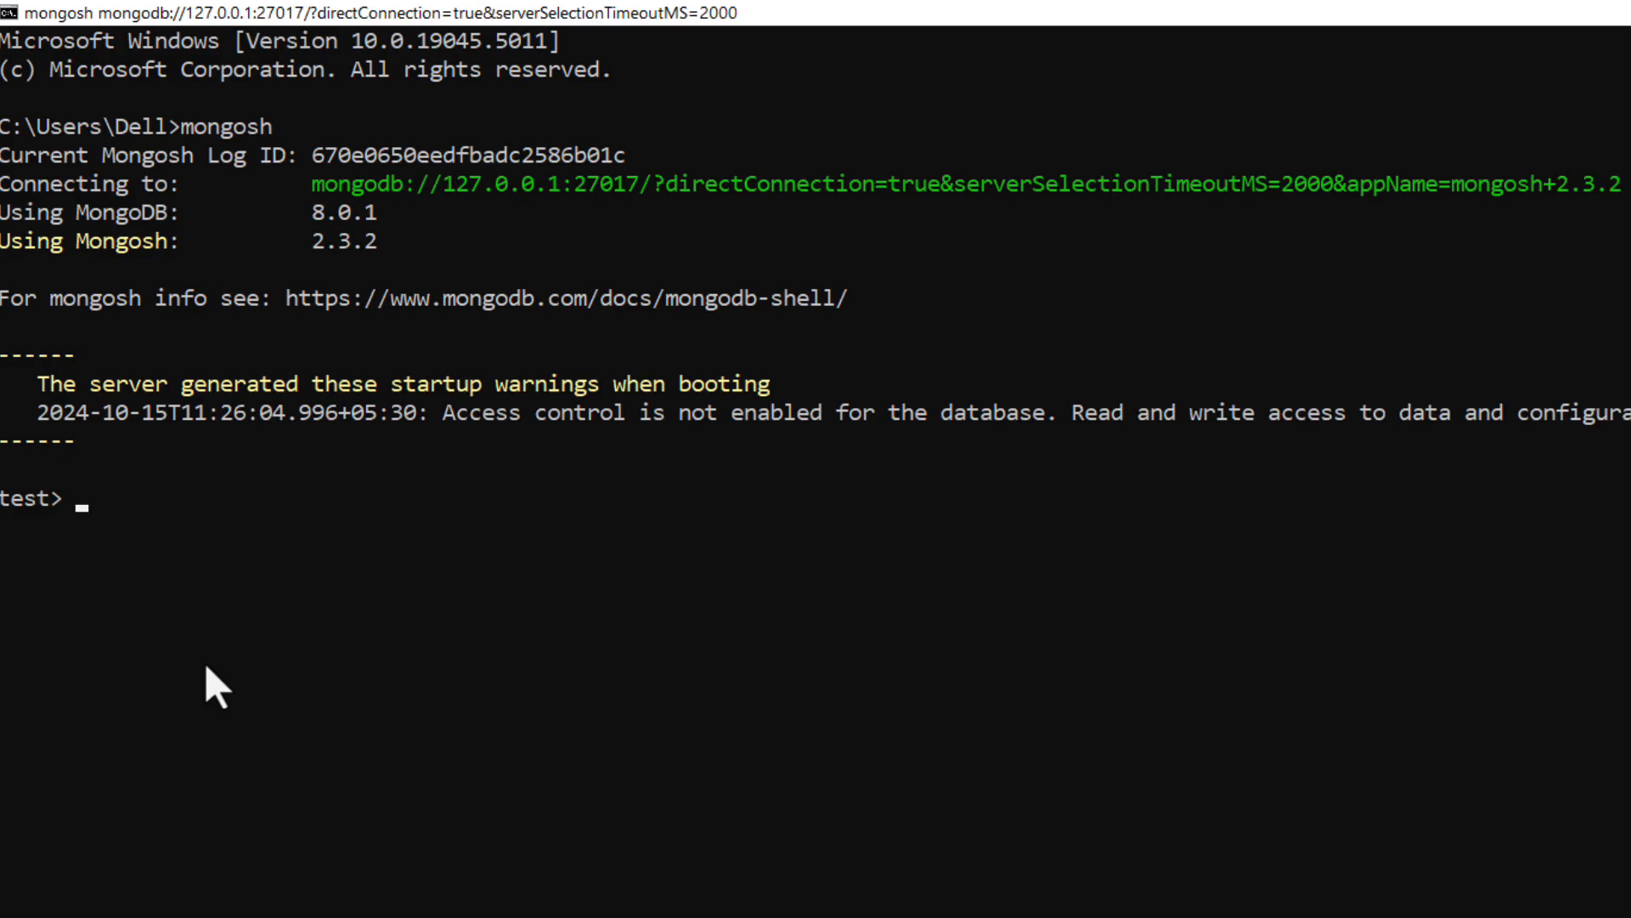
text(show dbs)
key(Return)
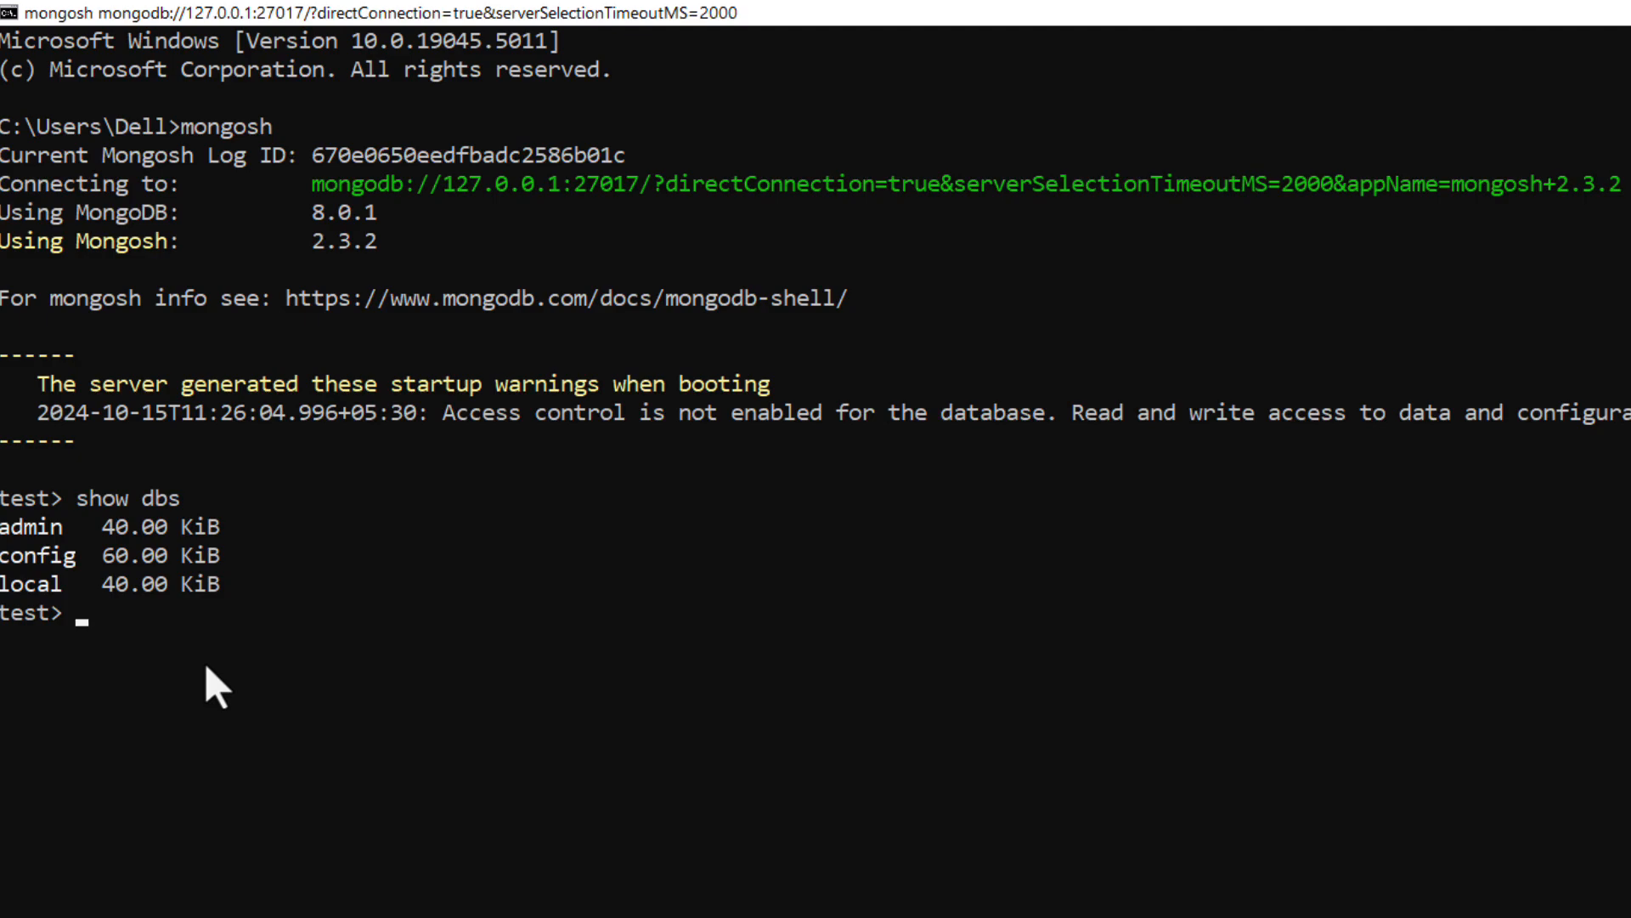